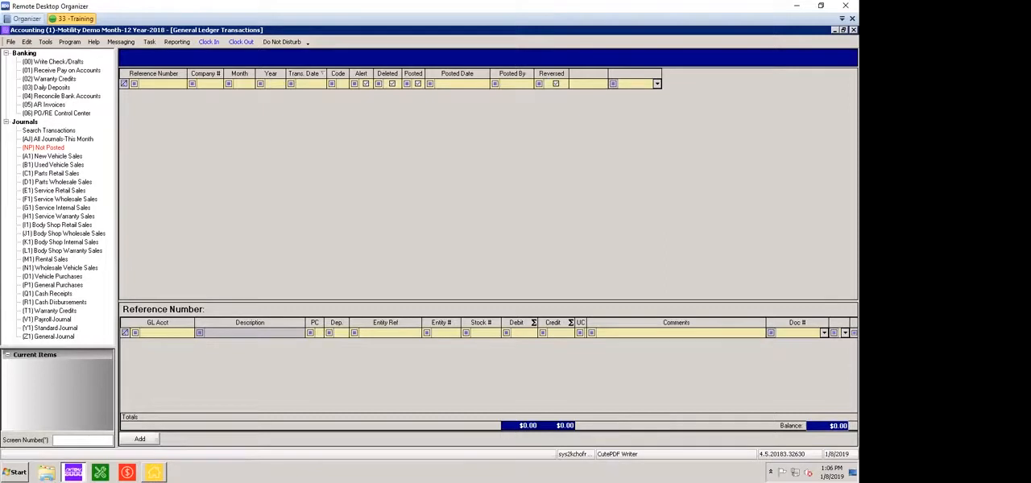
left_click(53, 62)
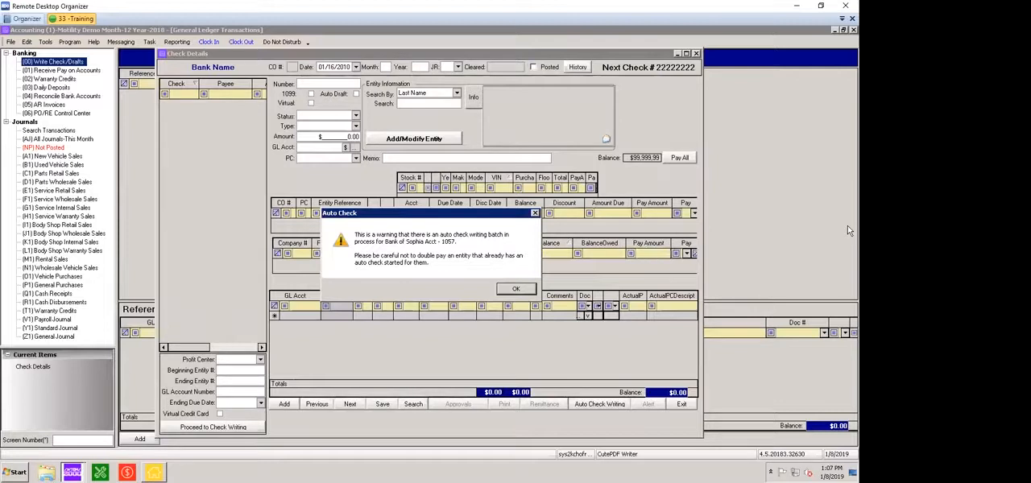
key("Return")
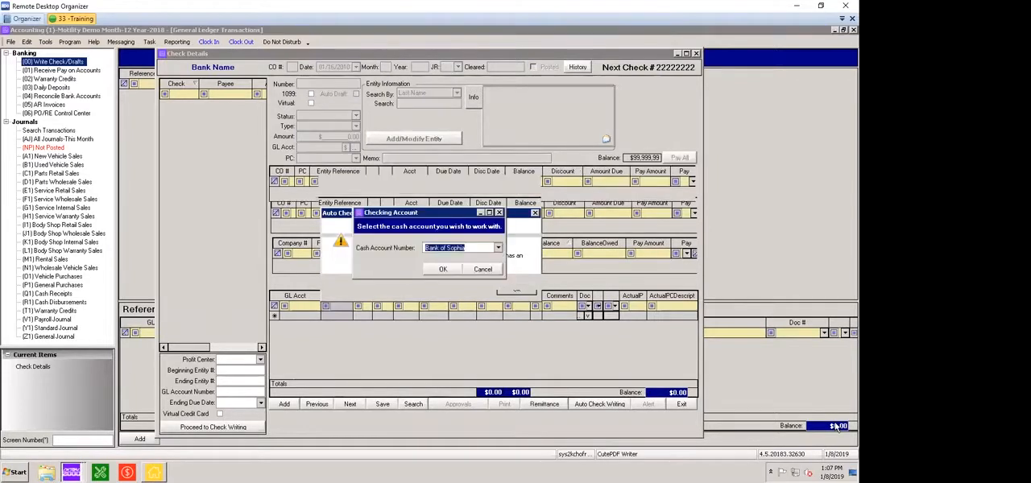
key("Escape")
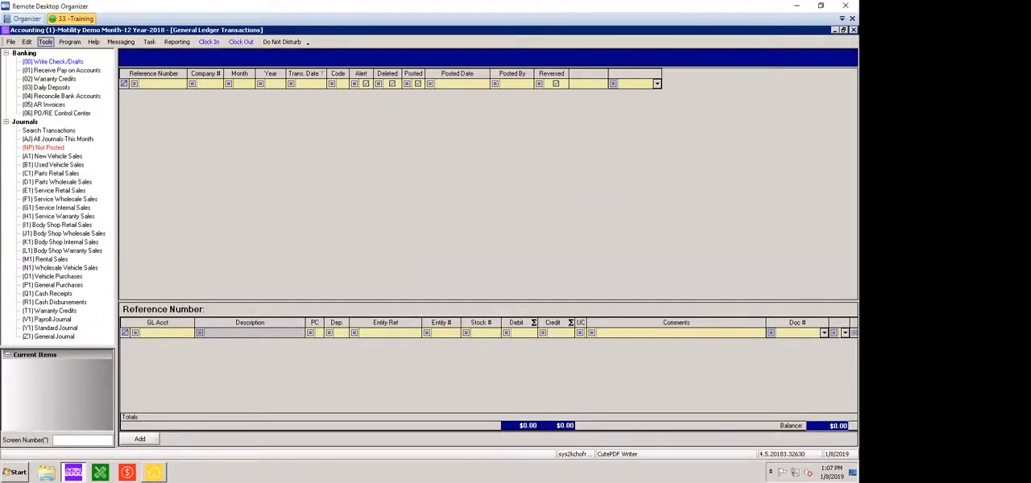
Run the Audit Reports from the accounting tools and look over the first page of the Invalid Account Report
left_click(45, 41)
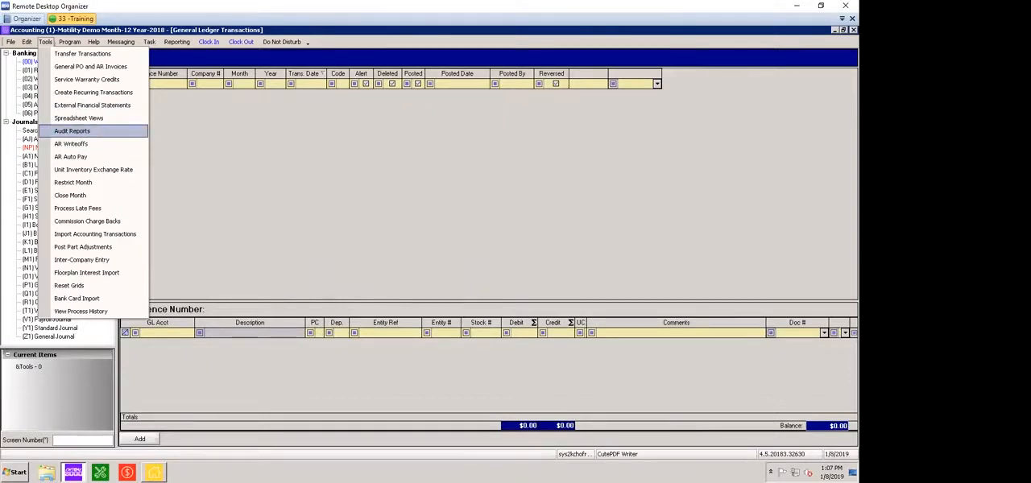
key("Return")
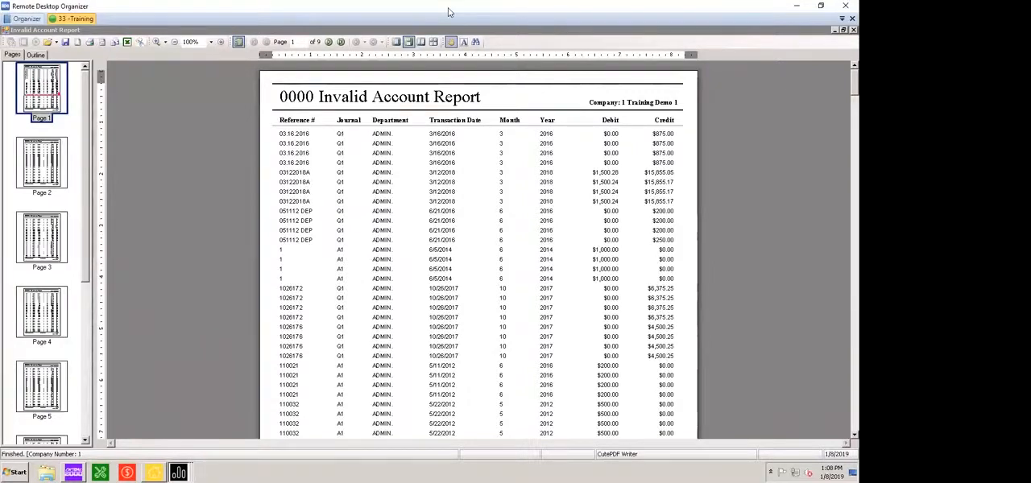
scroll(478, 250, "down", 1)
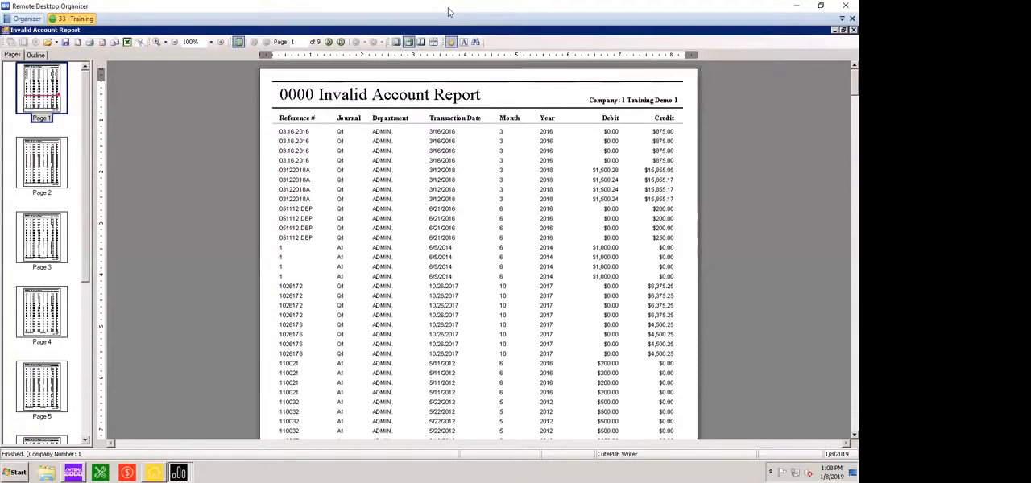
scroll(478, 250, "up", 1)
Close the Invalid Account Report and all the Vehicle Inventory Audit report previews
left_click_drag(450, 30, 428, 49)
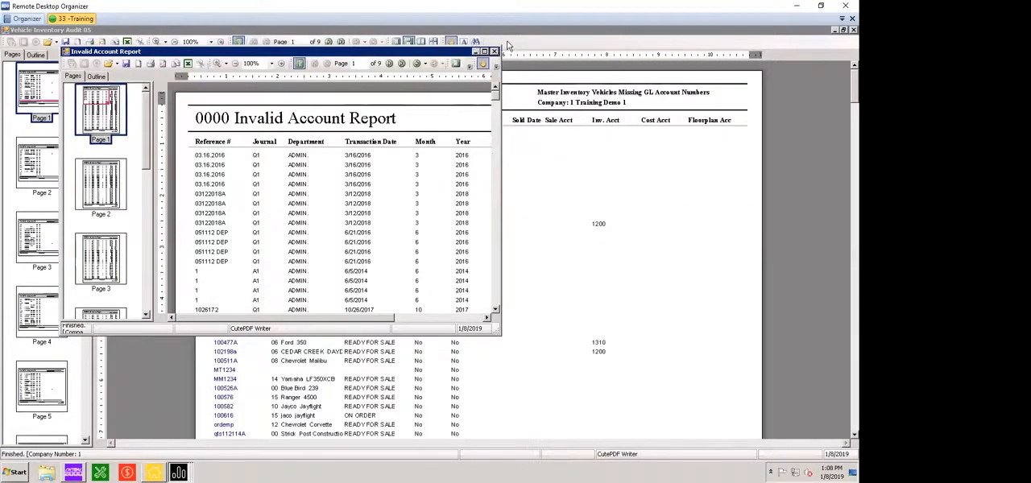
left_click(178, 473)
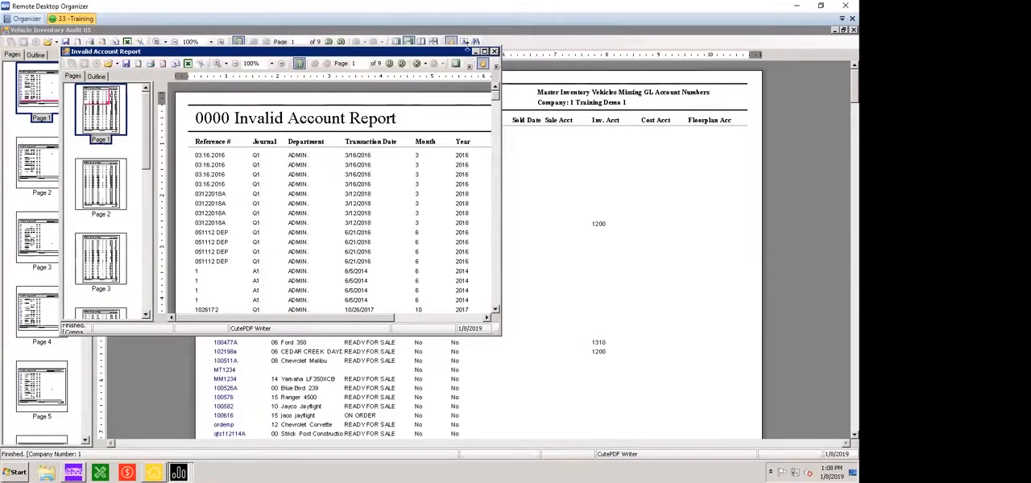
left_click(493, 51)
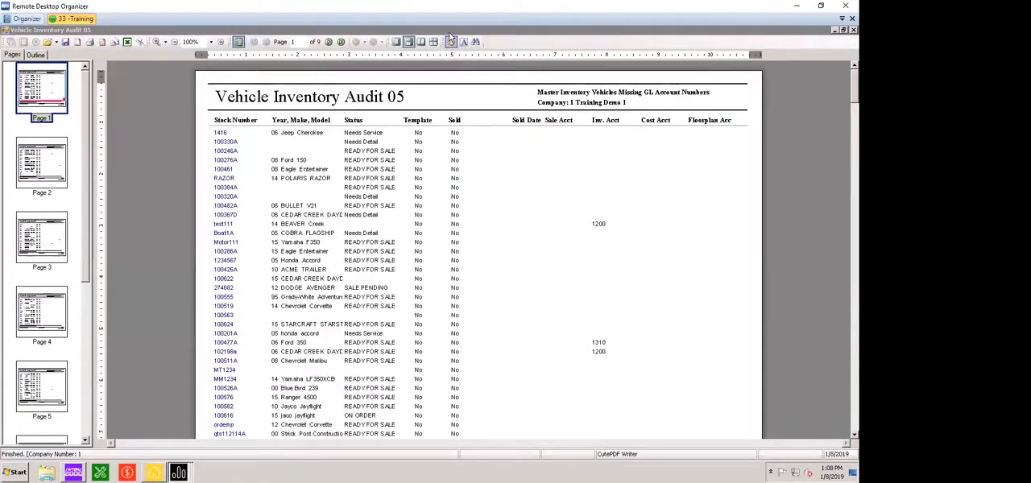
left_click(12, 33)
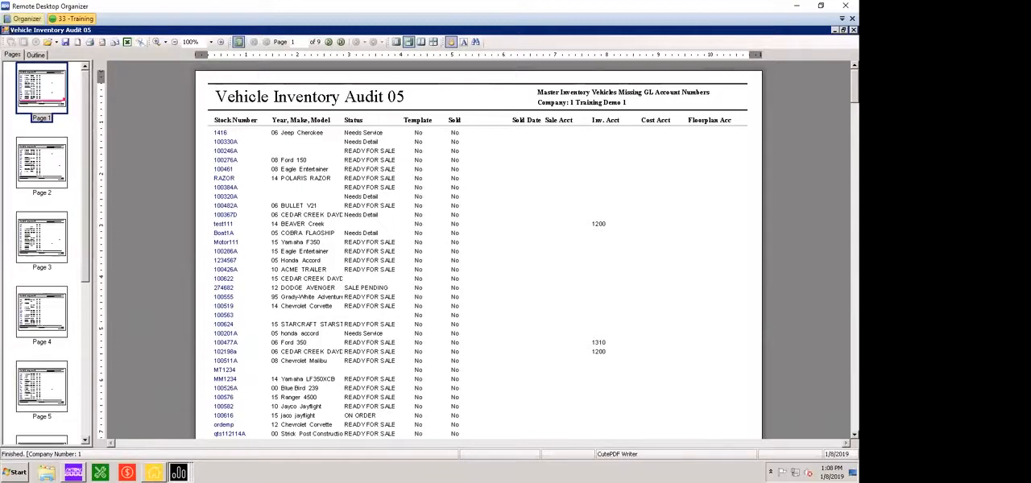
double_click(7, 31)
double_click(7, 32)
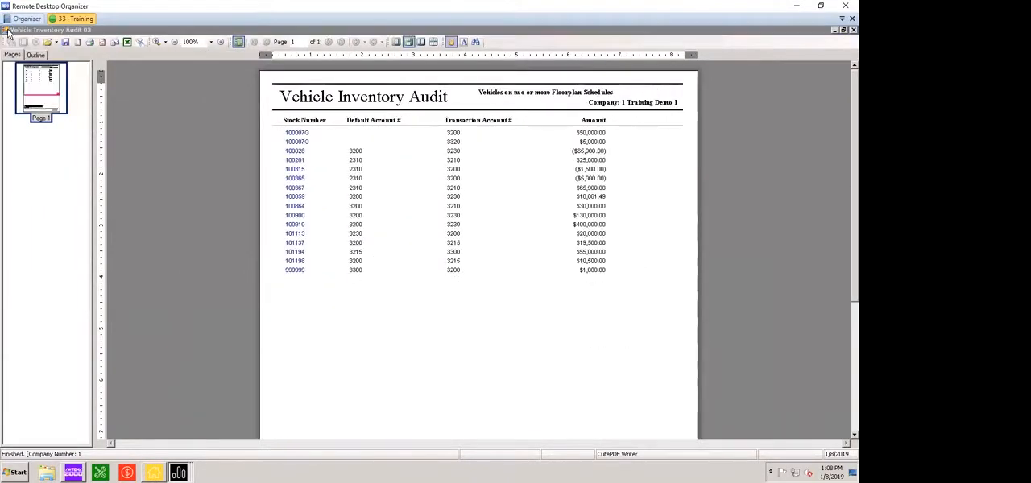
double_click(7, 31)
double_click(7, 31)
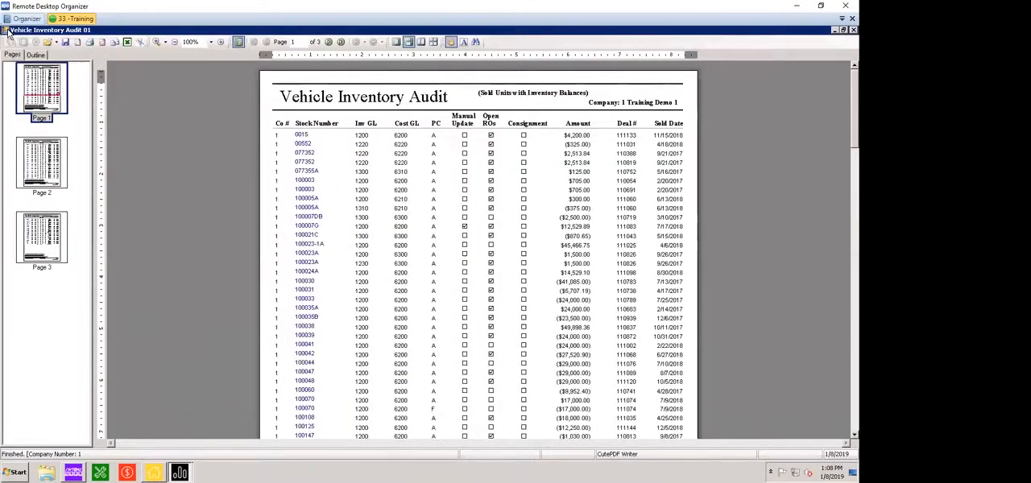
double_click(7, 31)
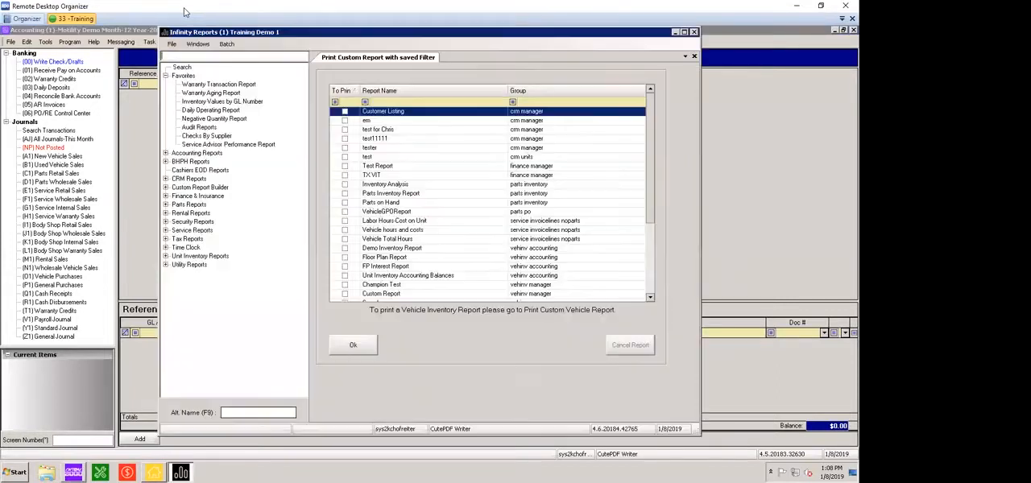
Open Audit Reports under Accounting Reports in the Infinity Reports window
left_click(166, 153)
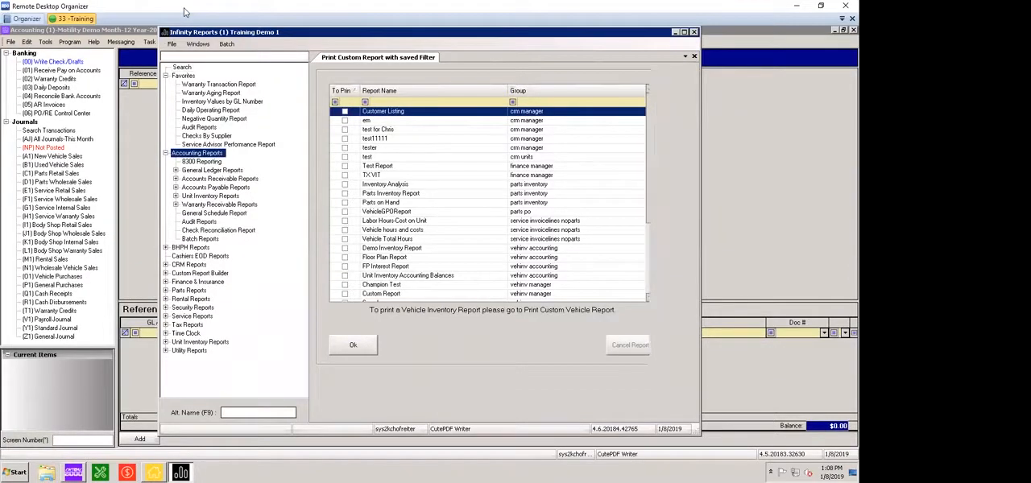
left_click(199, 222)
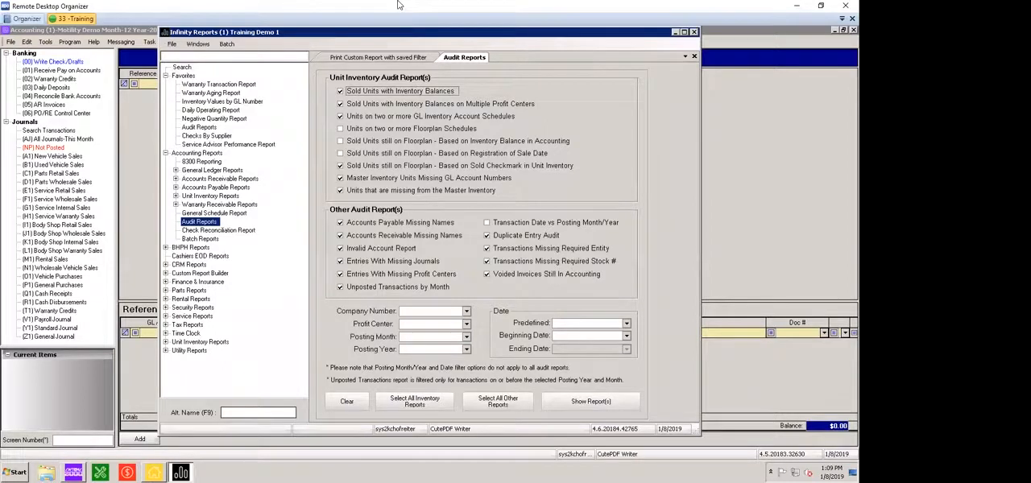
left_click_drag(398, 33, 384, 37)
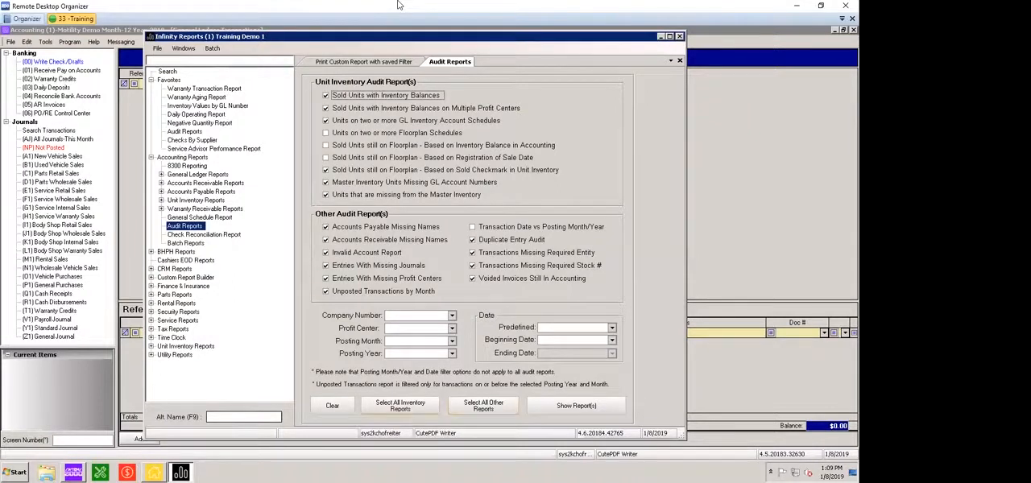
Select all inventory and other audit reports at once, and deselect both groups again so none is chosen
left_click(400, 406)
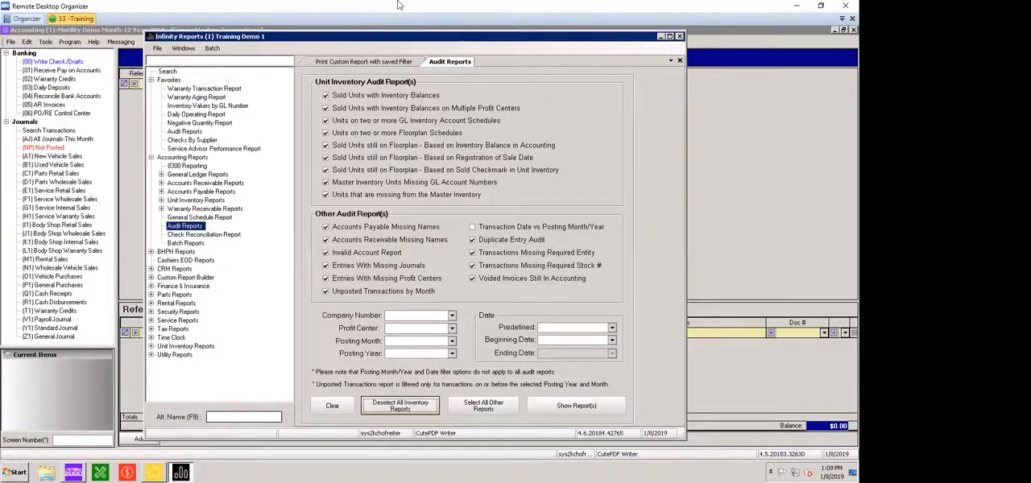
left_click(483, 405)
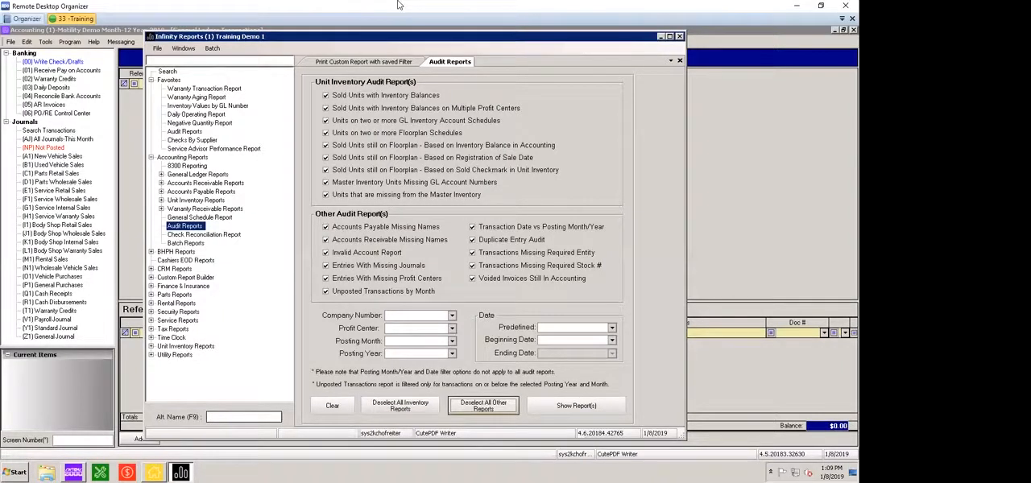
left_click(483, 405)
left_click(400, 406)
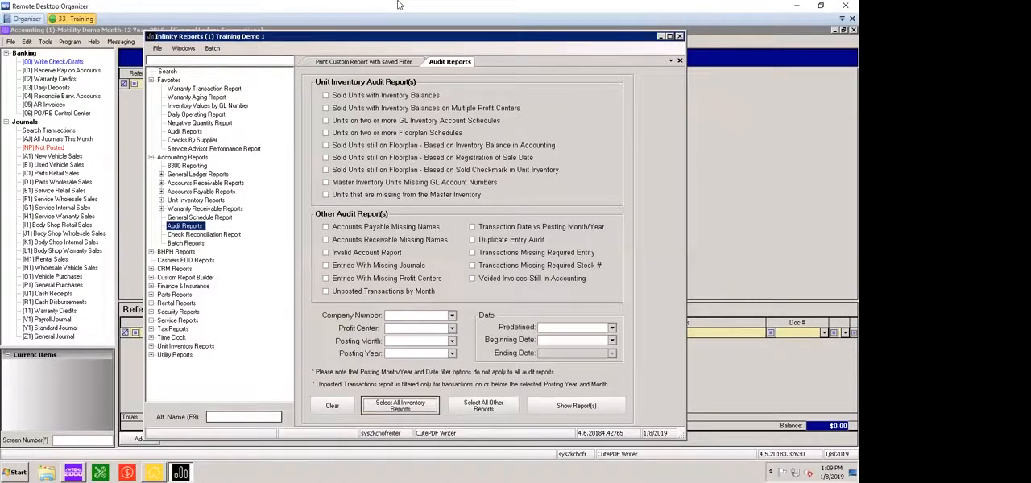
Generate the Sold Units with Inventory Balances audit report on its own
left_click(326, 95)
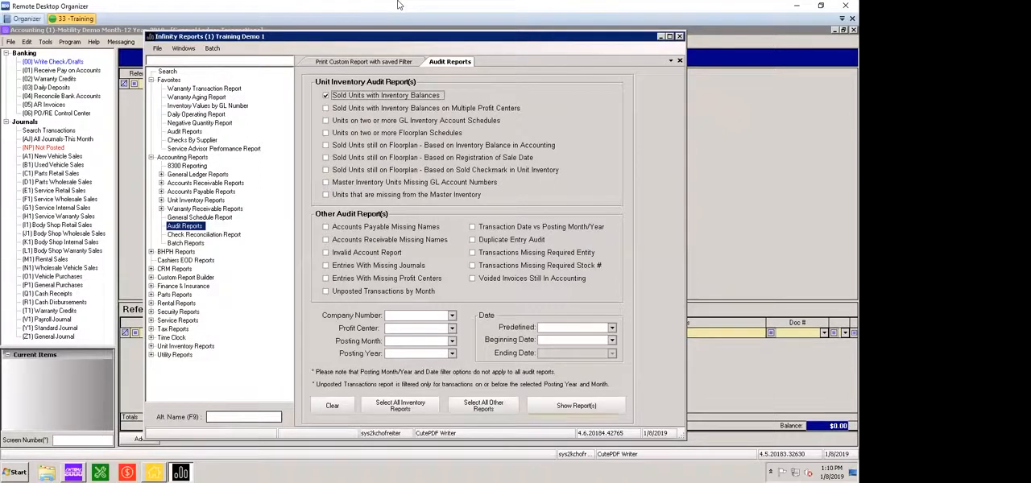
left_click(575, 406)
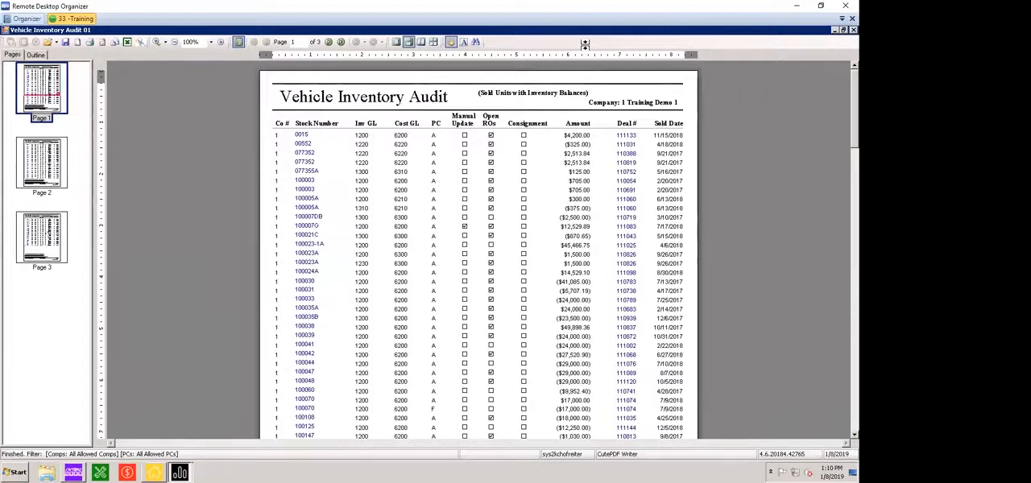
Examine the sold units, balances, totals and explanatory notes through all pages of the Vehicle Inventory Audit report, and close it
scroll(585, 43, "down", 2)
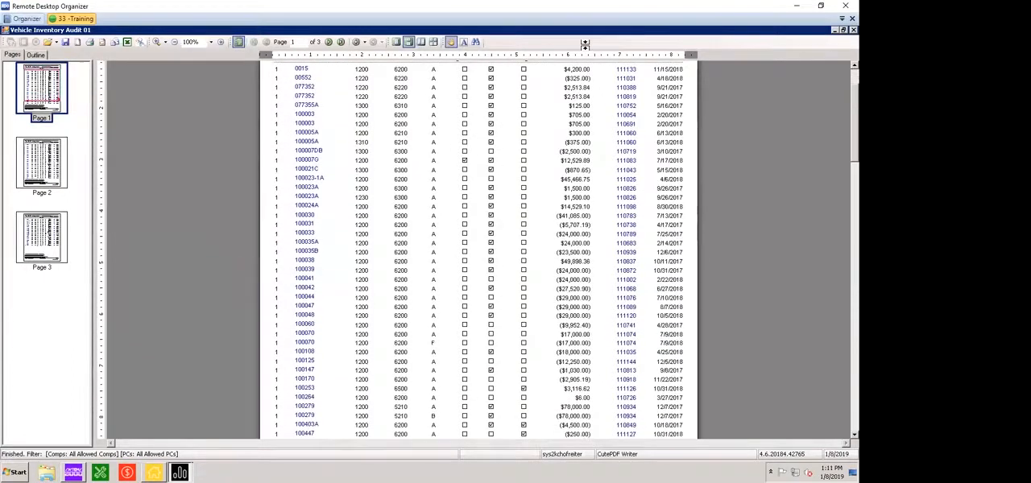
scroll(585, 43, "up", 2)
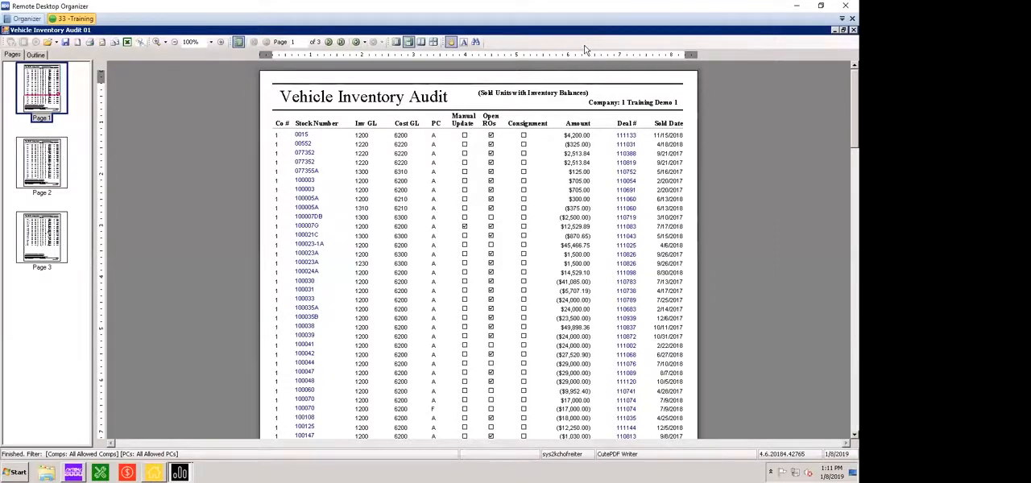
scroll(585, 49, "down", 1)
scroll(453, 41, "down", 1)
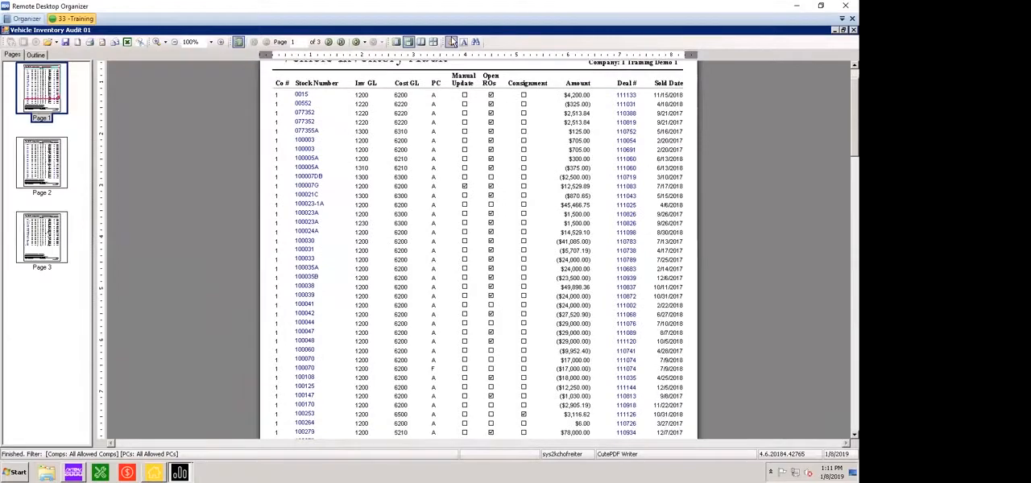
scroll(453, 42, "up", 2)
scroll(453, 41, "down", 20)
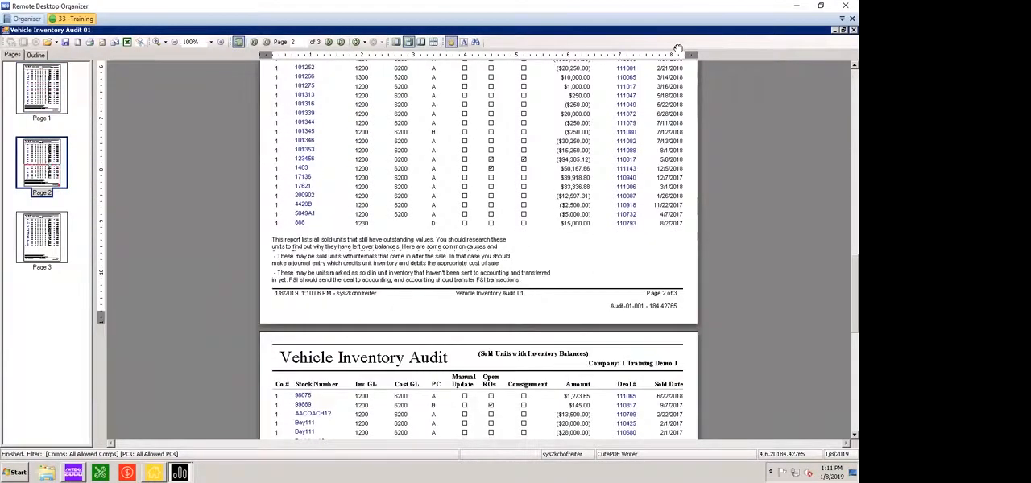
scroll(678, 48, "down", 10)
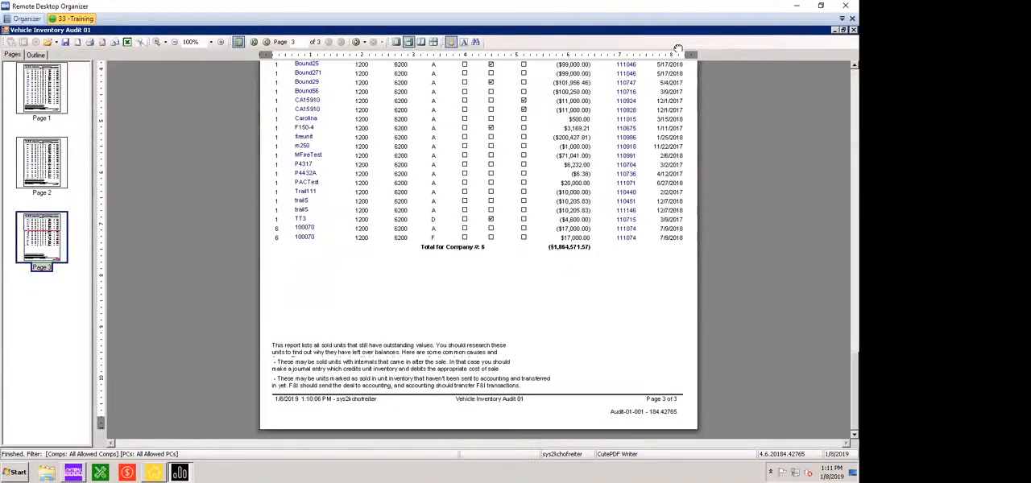
scroll(678, 48, "up", 3)
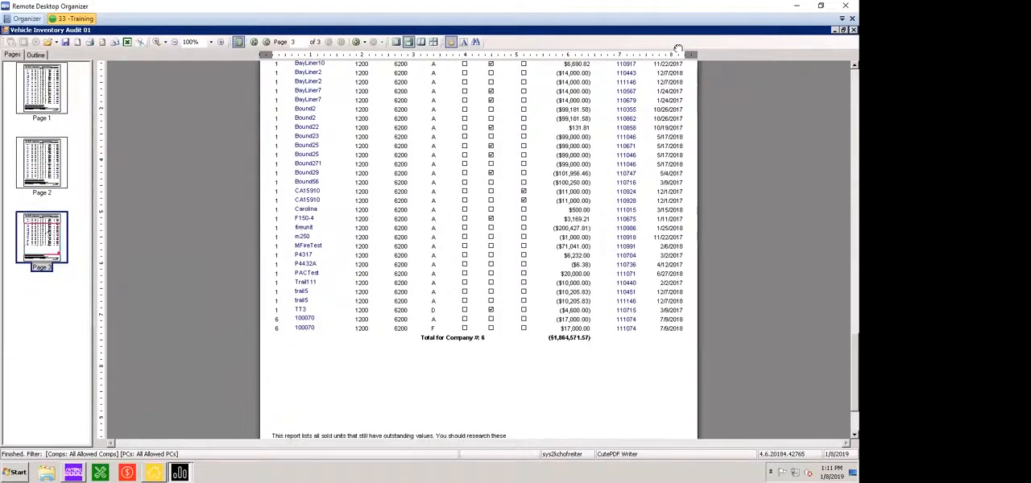
double_click(6, 30)
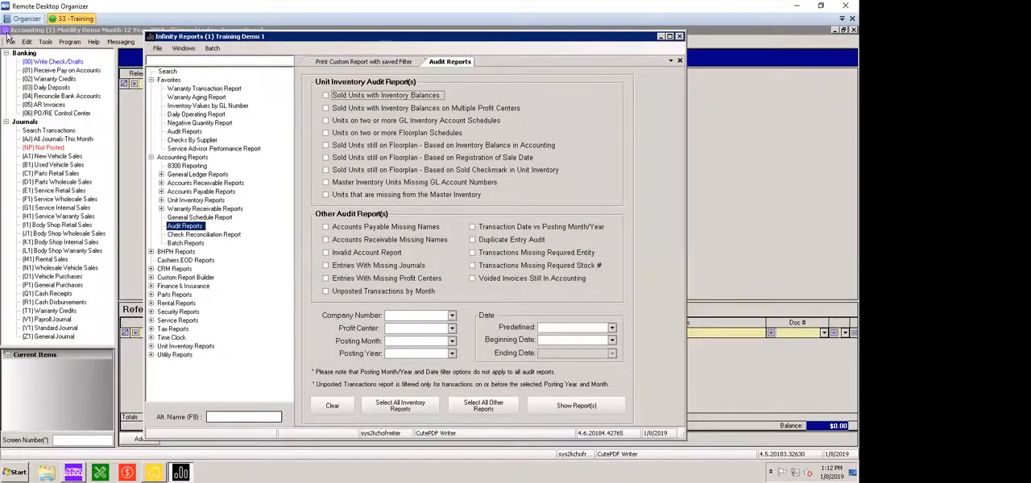
Generate the Sold Units with Inventory Balances on Multiple Profit Centers audit report, view it and close it
left_click(325, 108)
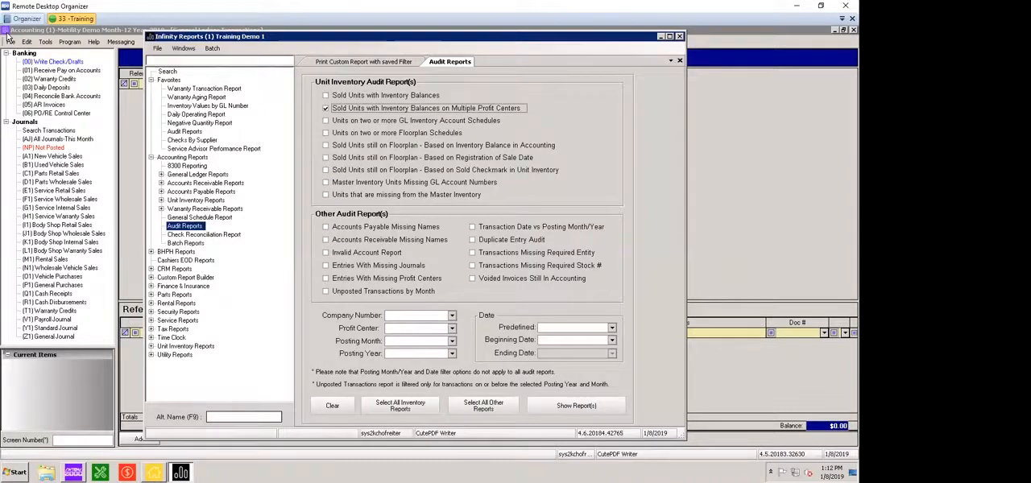
left_click(575, 406)
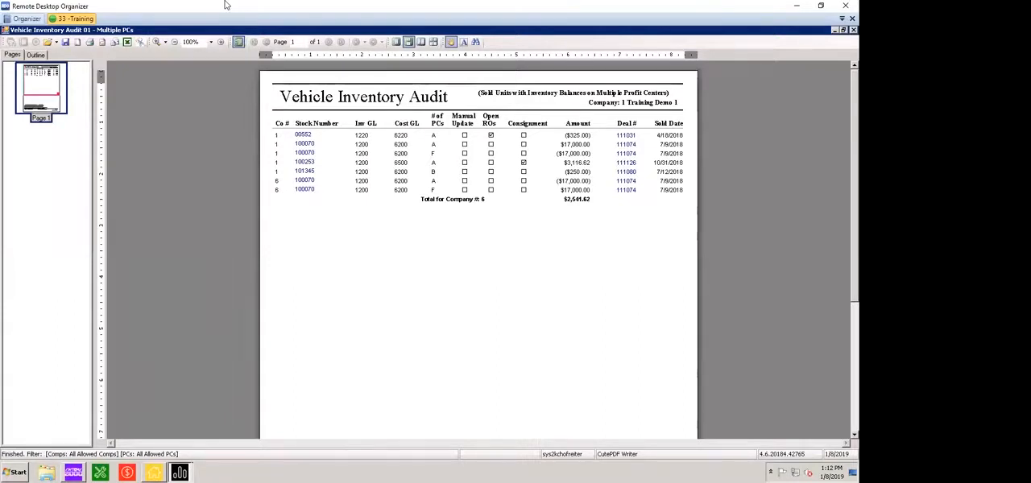
double_click(5, 30)
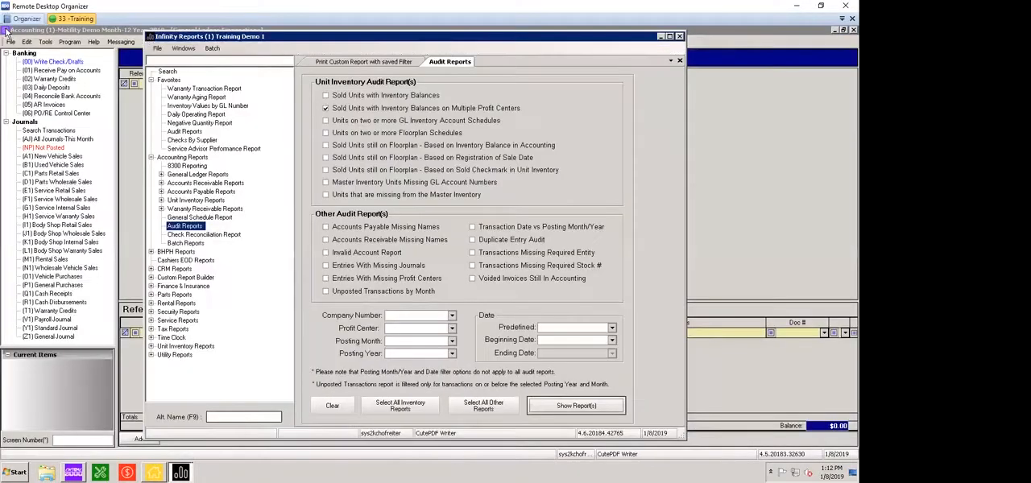
Generate only the Units on two or more GL Inventory Account Schedules audit report, view it and close it
left_click(326, 108)
left_click(326, 120)
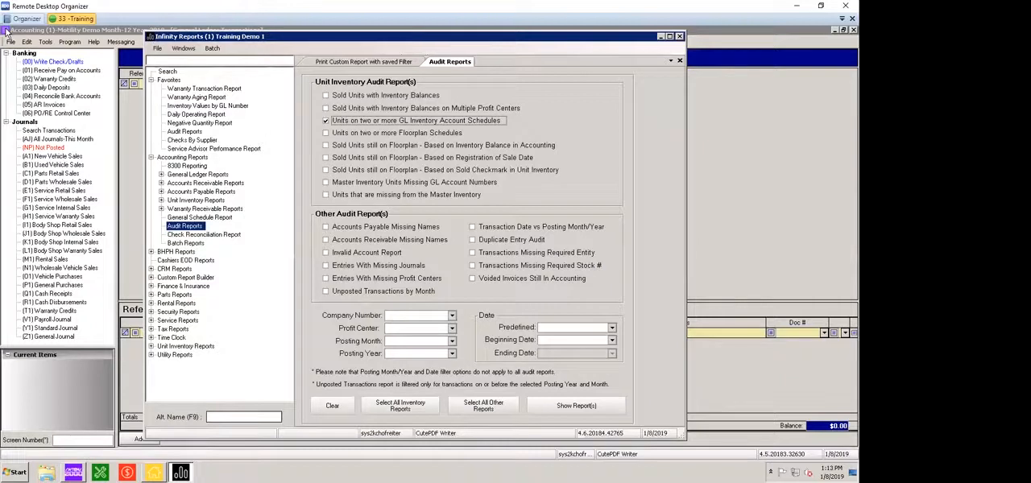
left_click(576, 405)
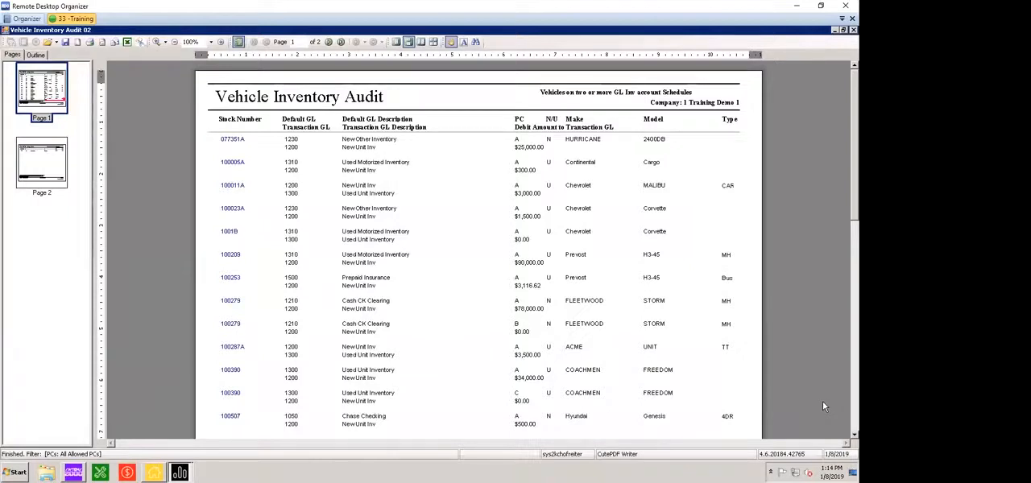
double_click(6, 31)
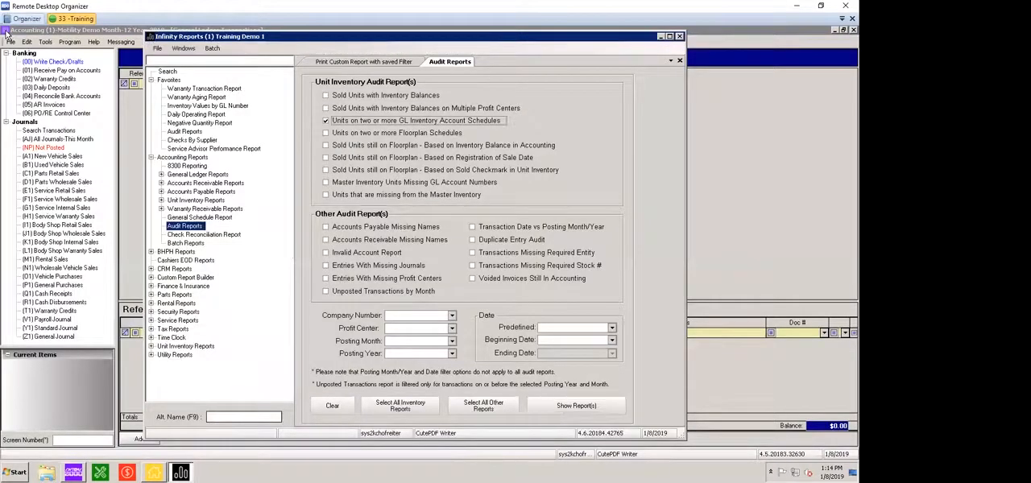
Generate only the Units on two or more Floorplan Schedules audit report, view it and close it
key("space")
key("Tab")
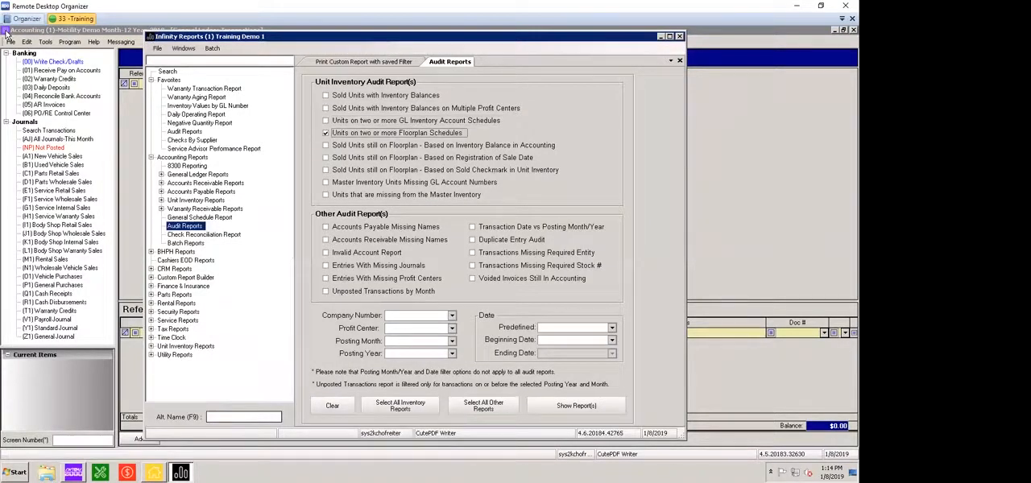
key("Return")
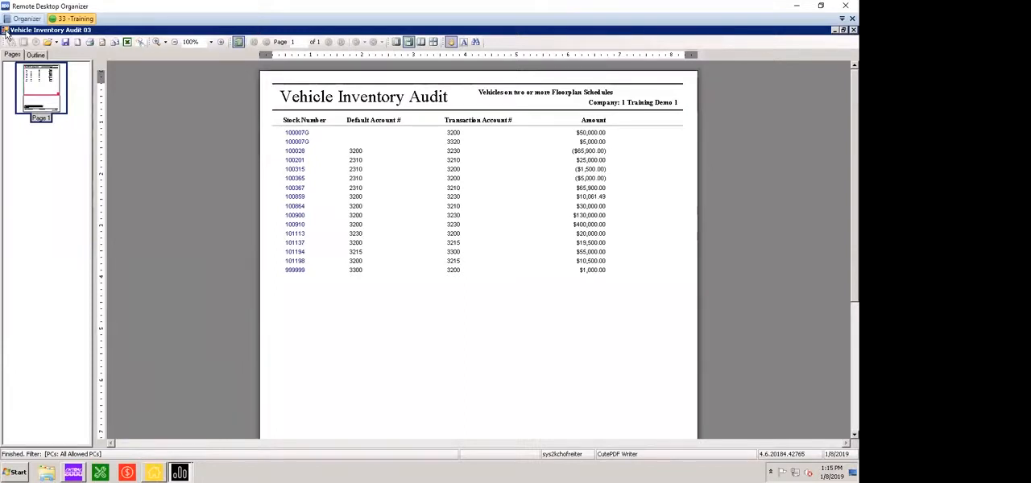
double_click(6, 33)
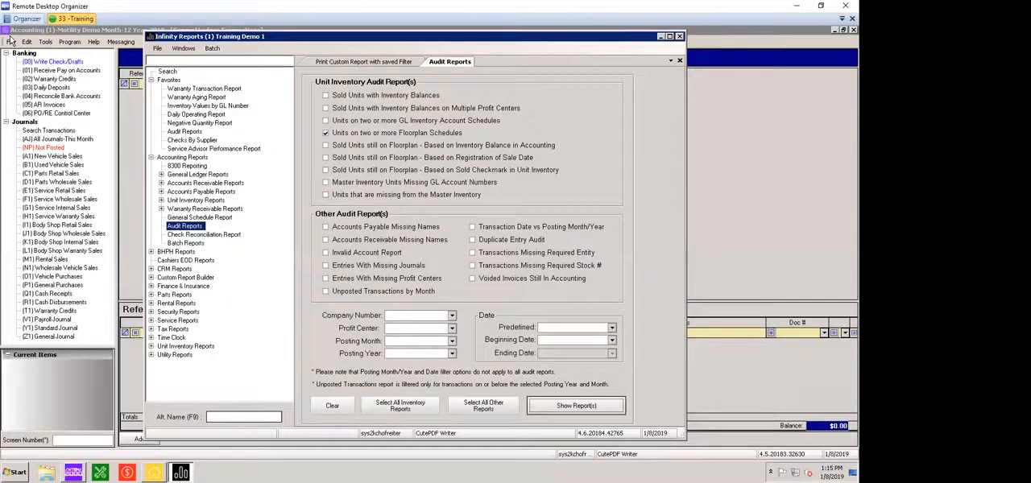
Generate only the Sold Units still on Floorplan audit report based on inventory balance in accounting, review its first page and close it
left_click(326, 133)
left_click(326, 146)
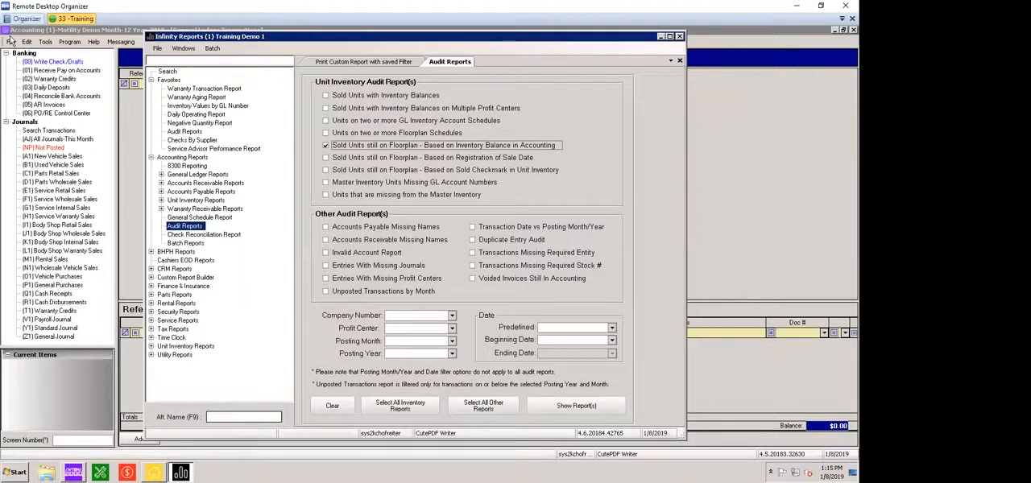
key("space")
left_click(576, 406)
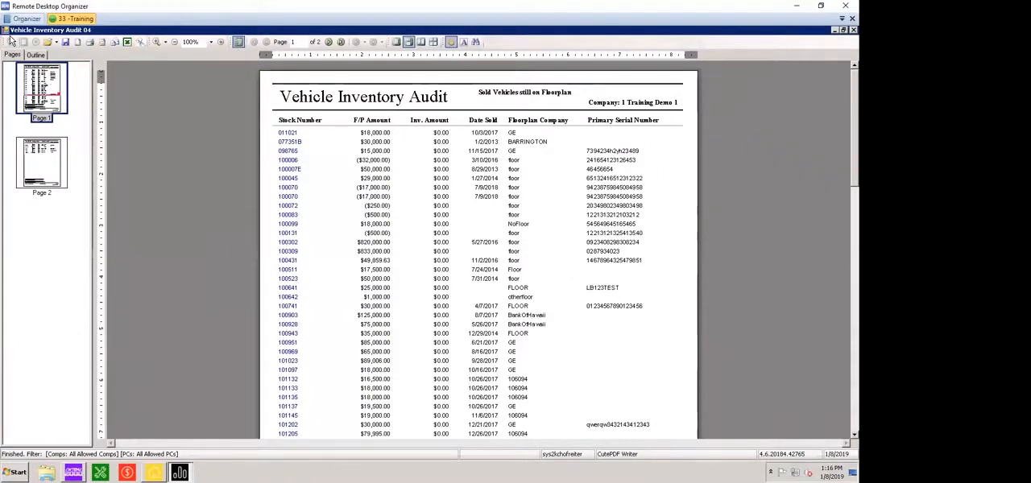
scroll(11, 40, "down", 5)
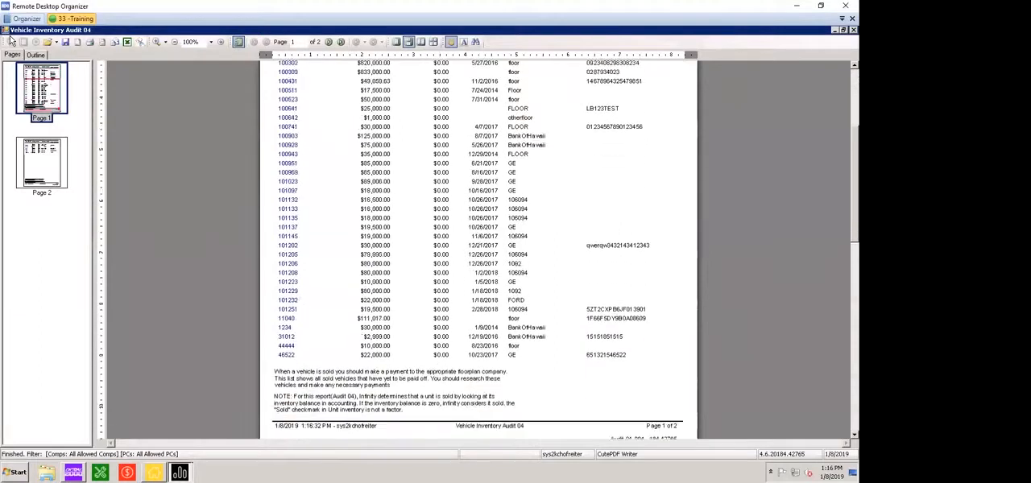
scroll(12, 40, "up", 5)
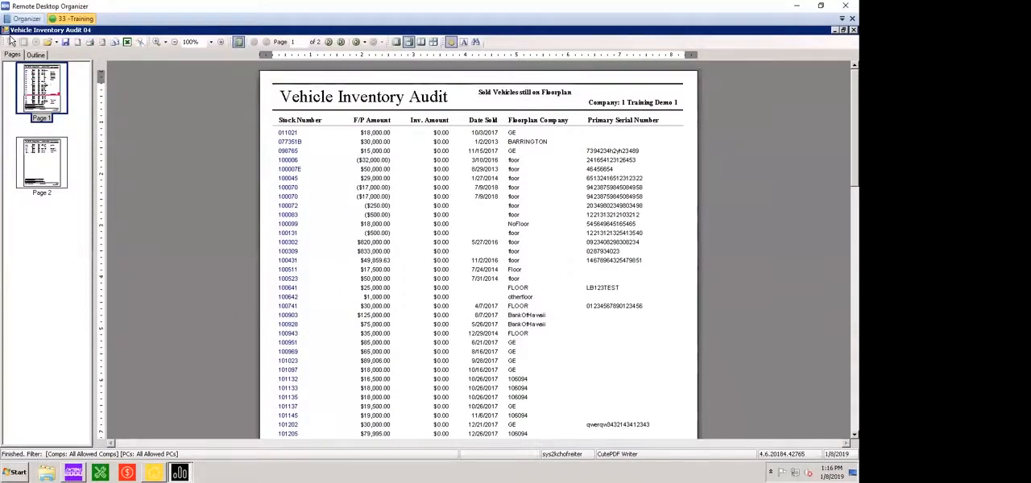
scroll(11, 40, "down", 1)
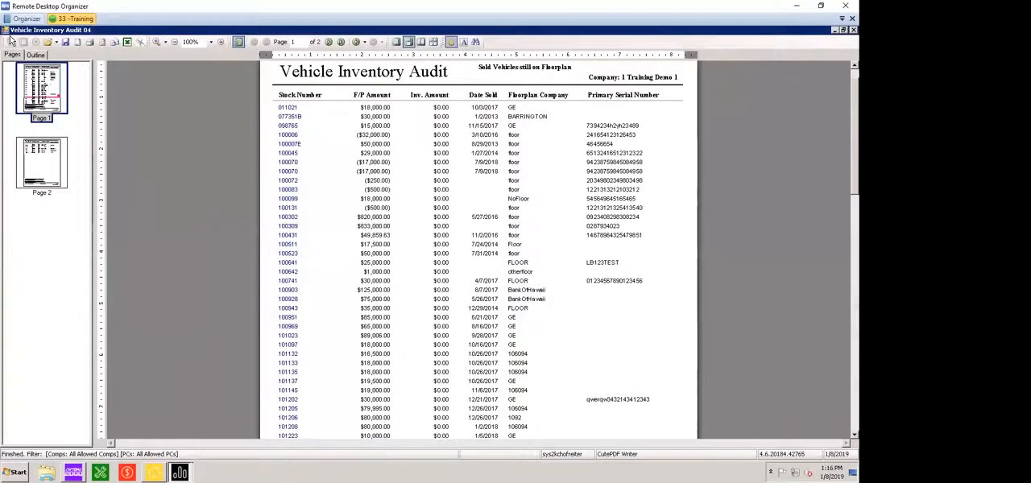
double_click(5, 31)
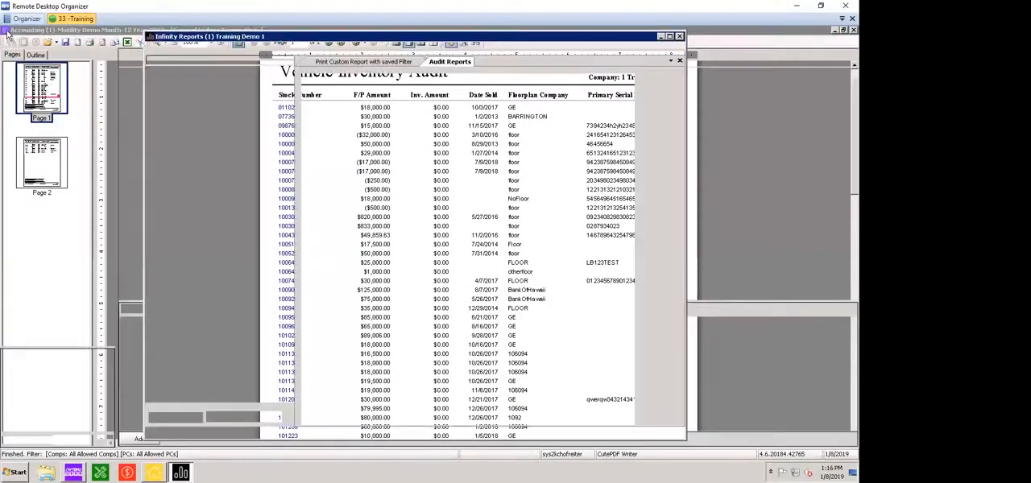
Generate only the Master Inventory Units Missing GL Account Numbers audit report and review its first two pages
left_click(325, 146)
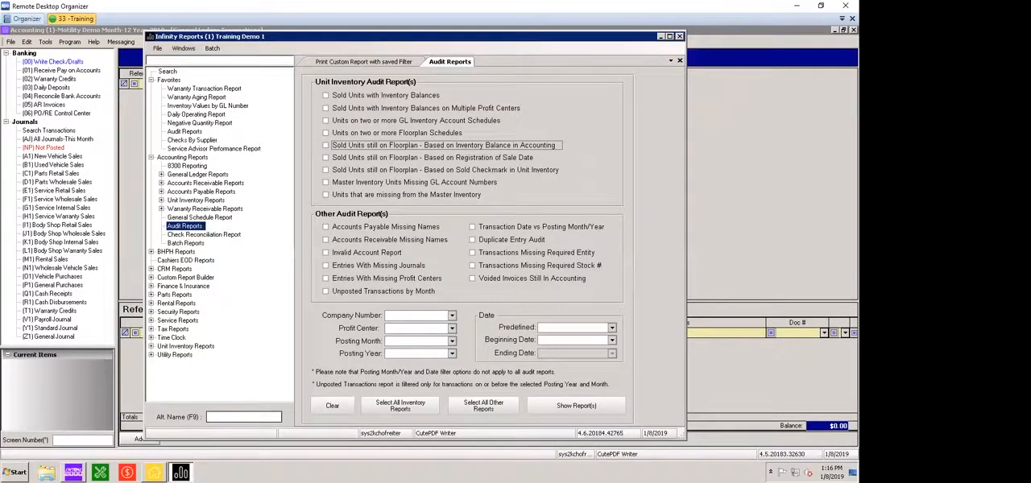
left_click(325, 182)
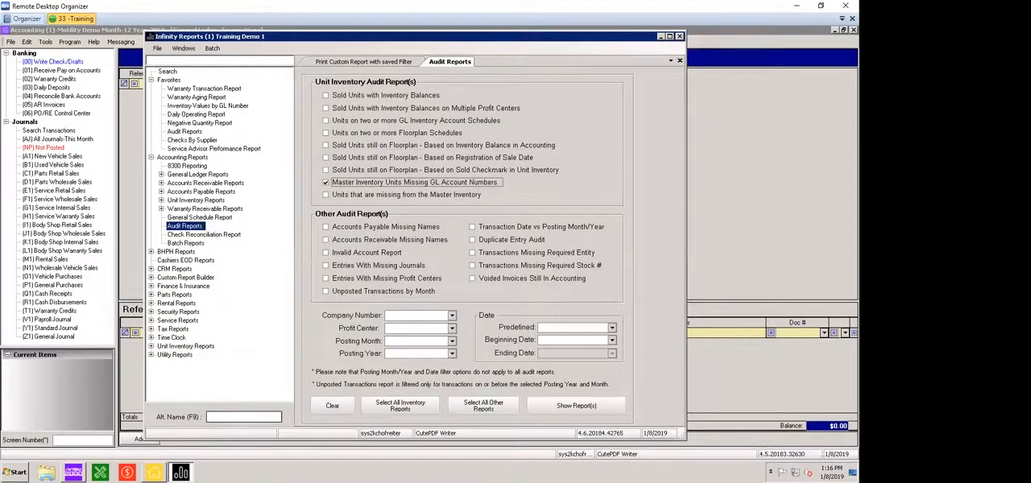
left_click(575, 405)
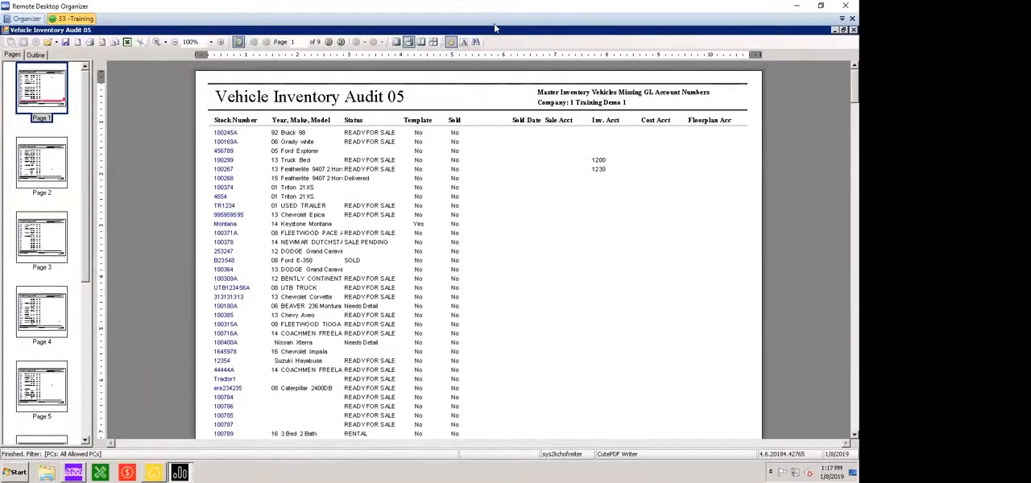
scroll(495, 29, "down", 5)
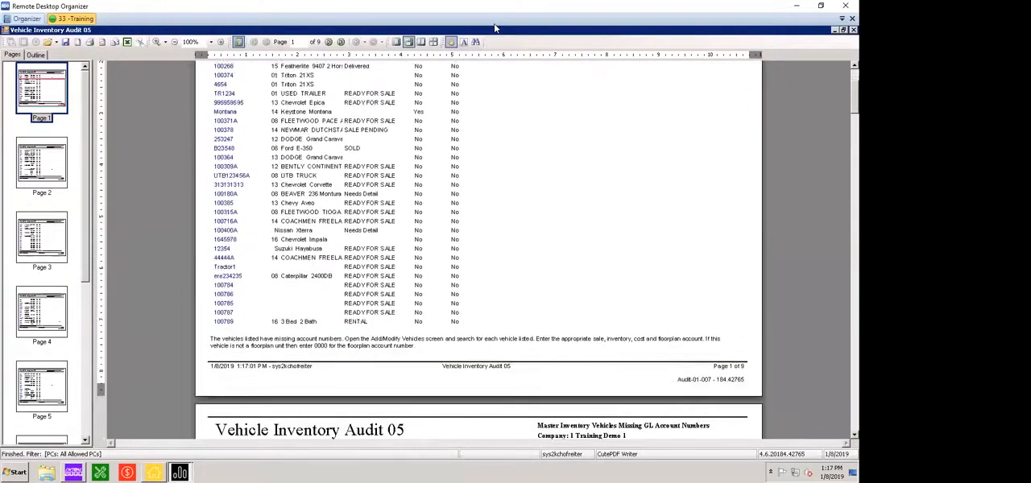
scroll(495, 28, "down", 6)
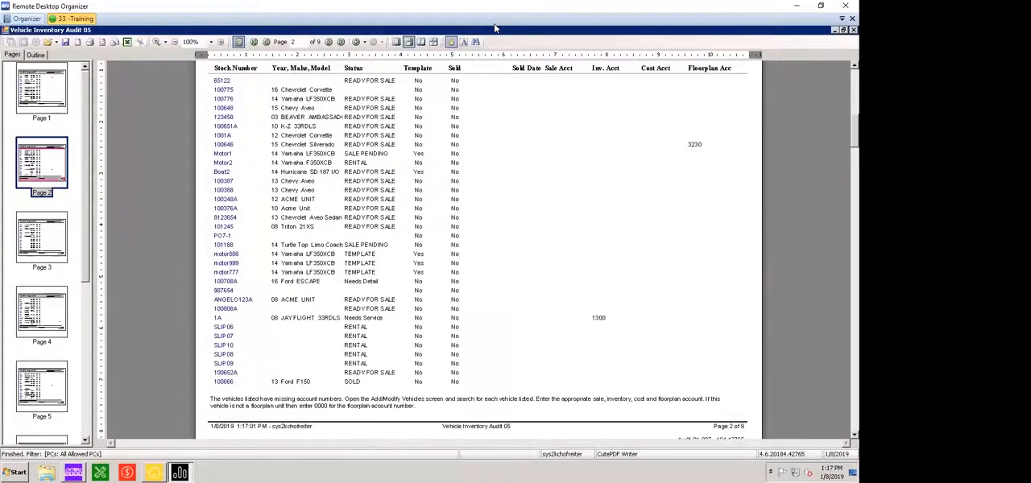
Open the financial details of stock number 100775 from the report, and close both the unit record and the report
scroll(495, 28, "up", 1)
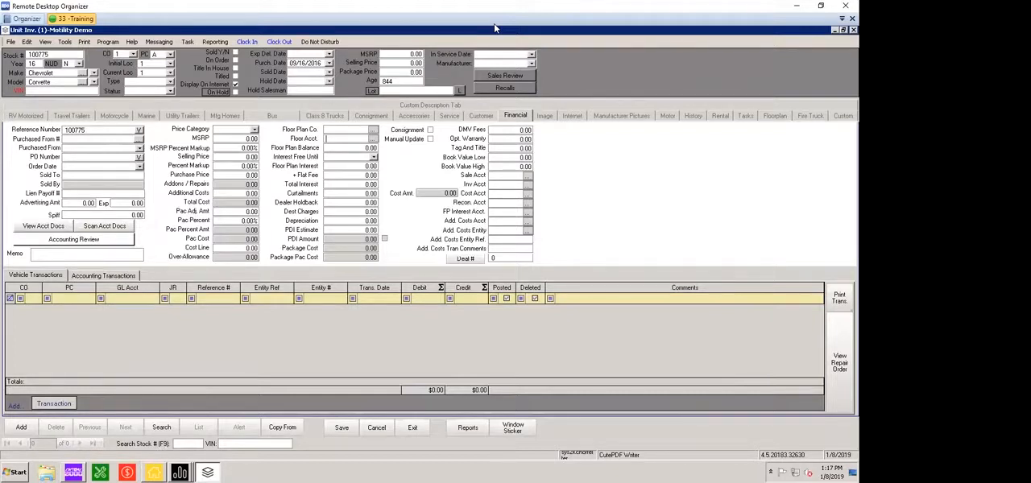
double_click(6, 31)
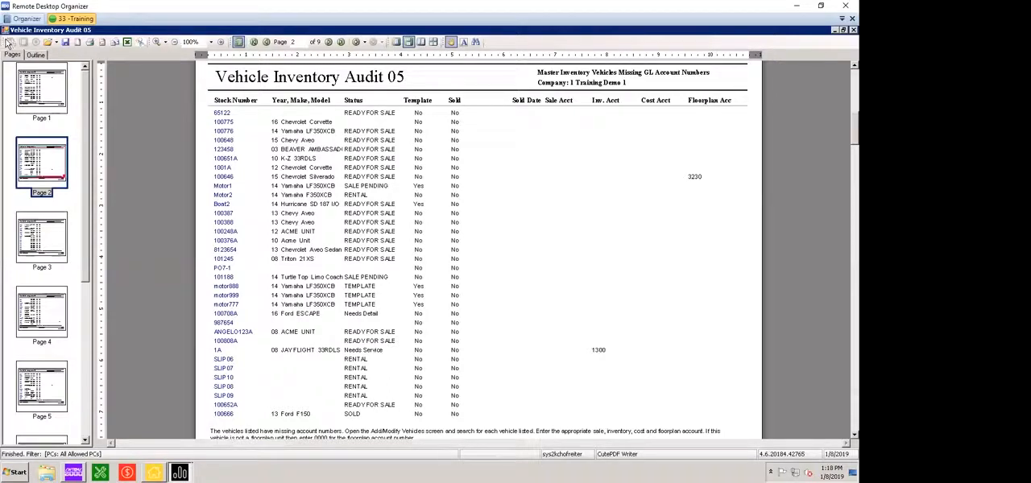
double_click(6, 31)
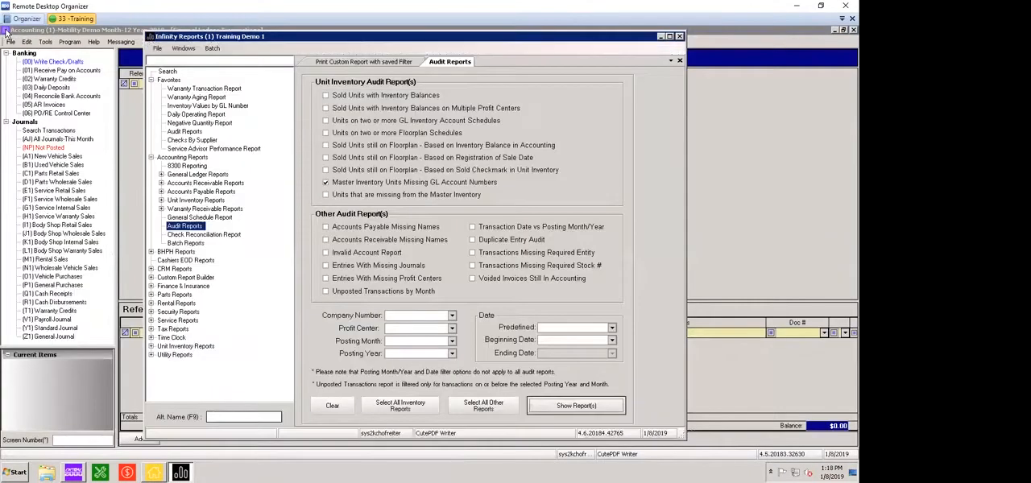
Run only the Units that are missing from the Master Inventory audit report and dismiss its message
left_click(326, 183)
left_click(326, 195)
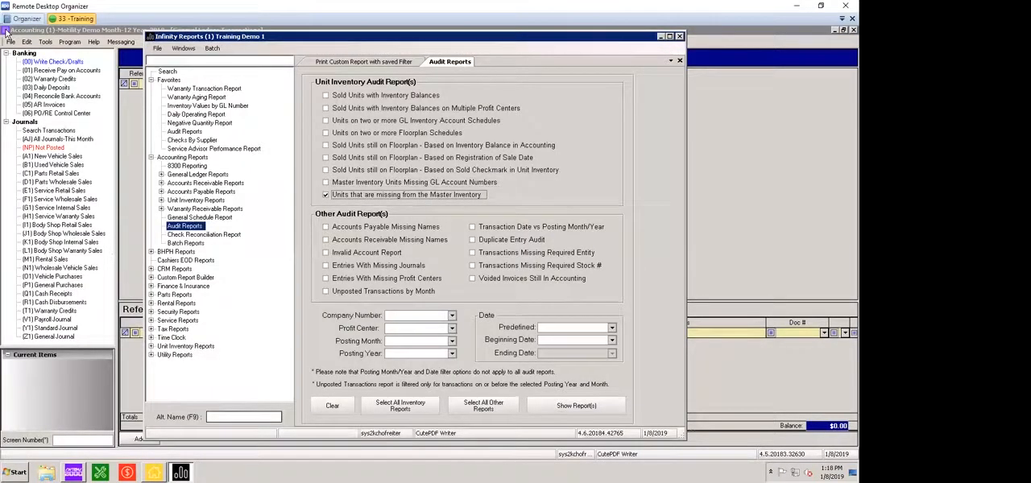
left_click(576, 405)
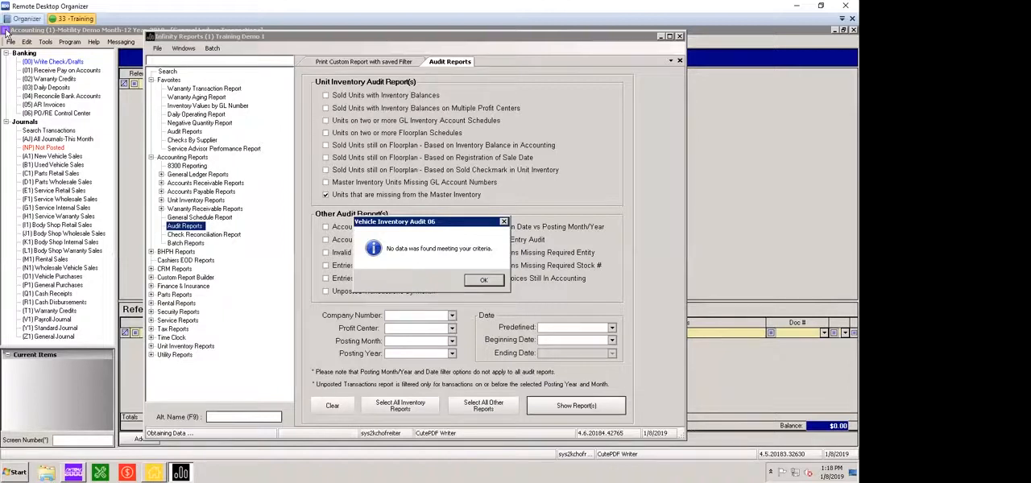
key("Return")
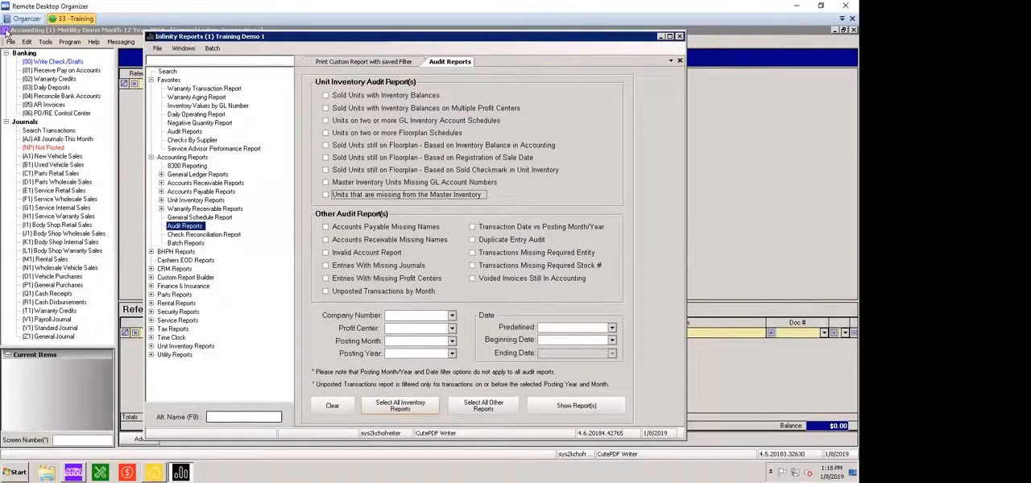
Select all unit inventory audit reports, and deselect every one except Units that are missing from the Master Inventory
left_click(400, 405)
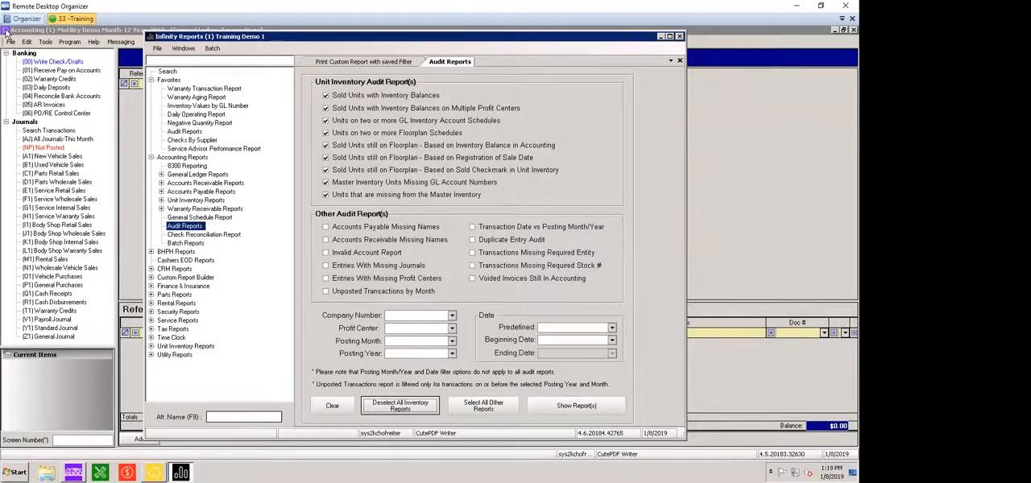
left_click(325, 183)
left_click(325, 169)
left_click(326, 157)
left_click(325, 146)
left_click(325, 133)
left_click(326, 120)
left_click(326, 108)
left_click(325, 95)
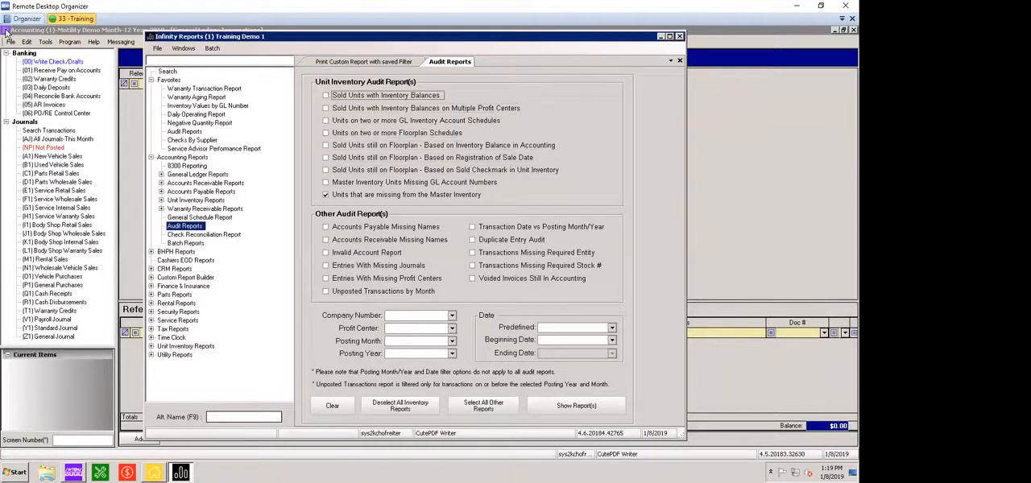
Run the Units that are missing from the Master Inventory audit again and leave all unit inventory reports deselected
left_click(576, 405)
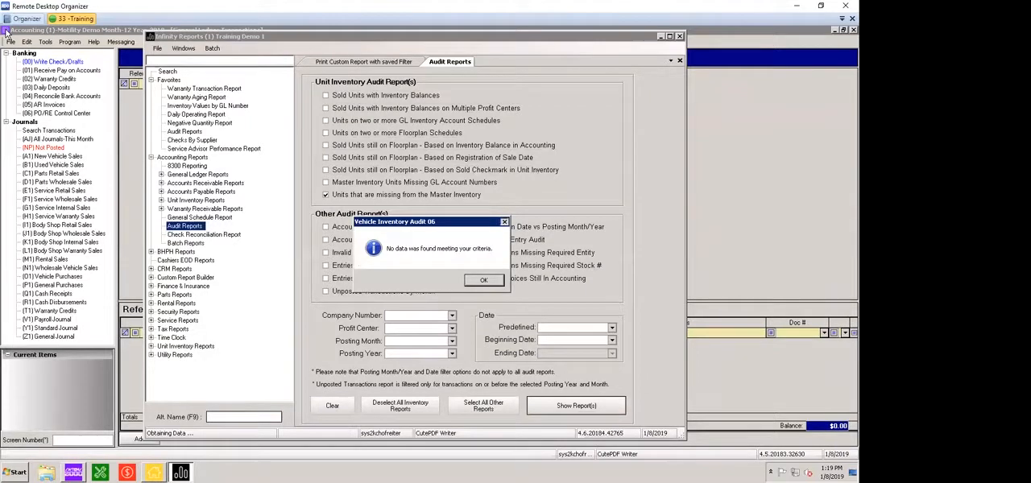
key("Return")
left_click(326, 195)
left_click(326, 158)
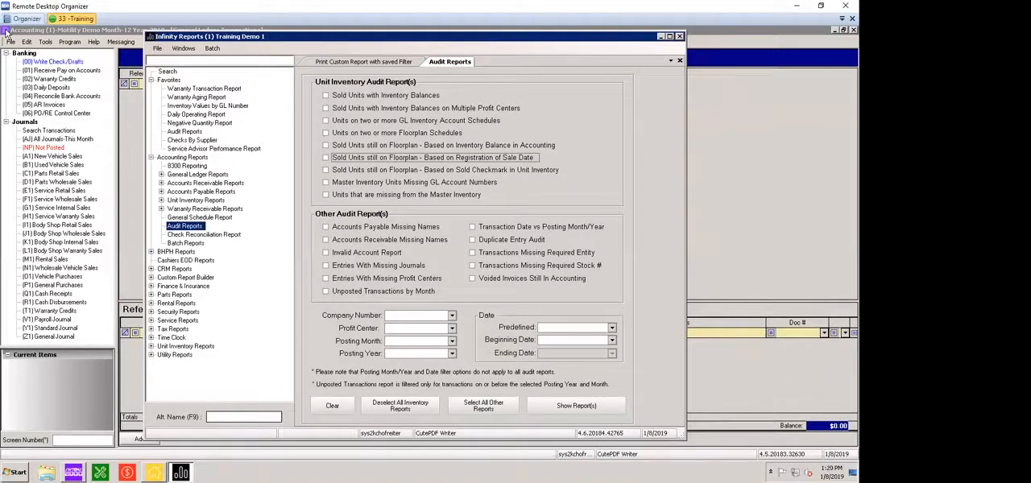
Run the Accounts Payable Missing Names audit report on its own and dismiss its message
left_click(325, 227)
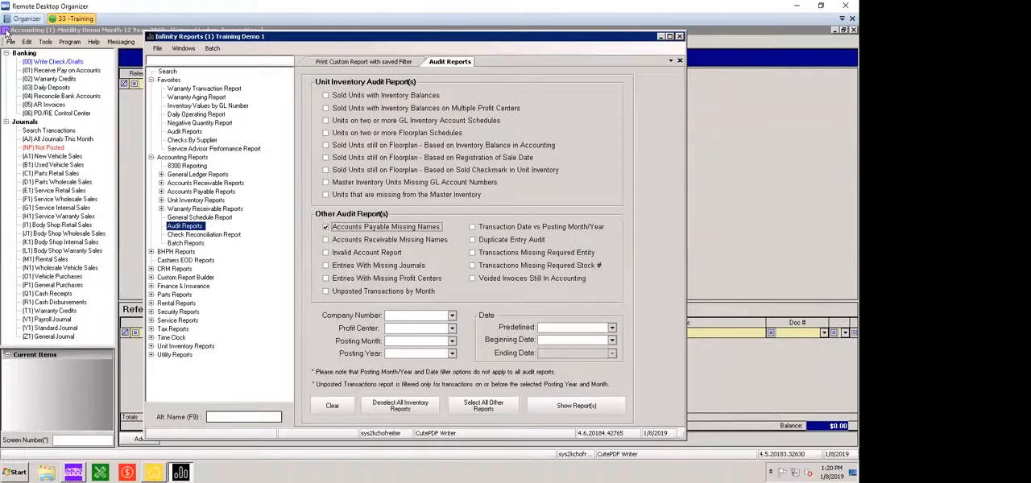
left_click(576, 405)
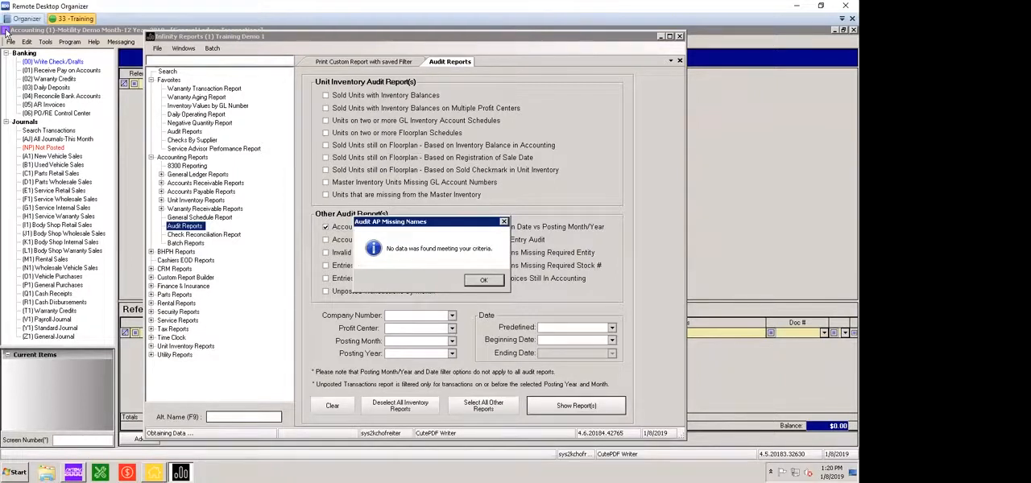
key("Return")
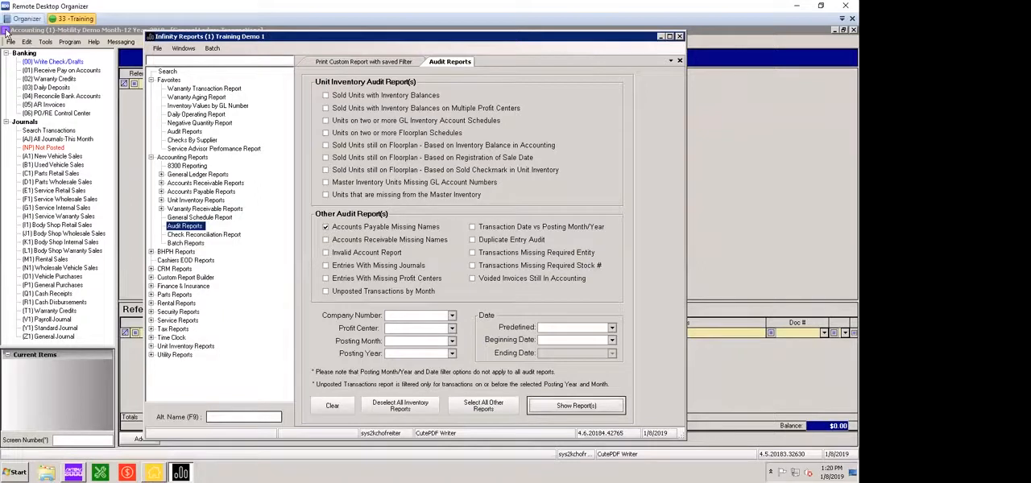
Run only the Accounts Receivable Missing Names audit report and dismiss its message
left_click(326, 227)
left_click(326, 240)
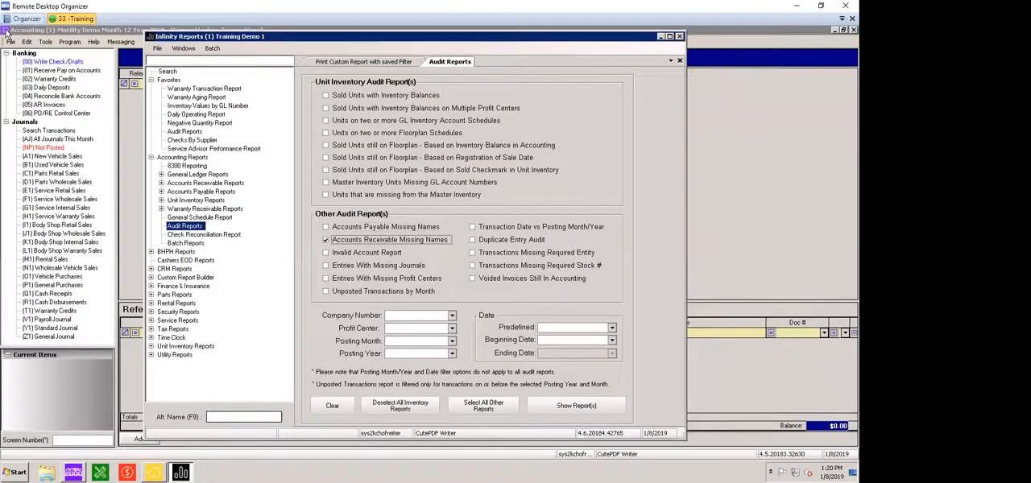
left_click(576, 406)
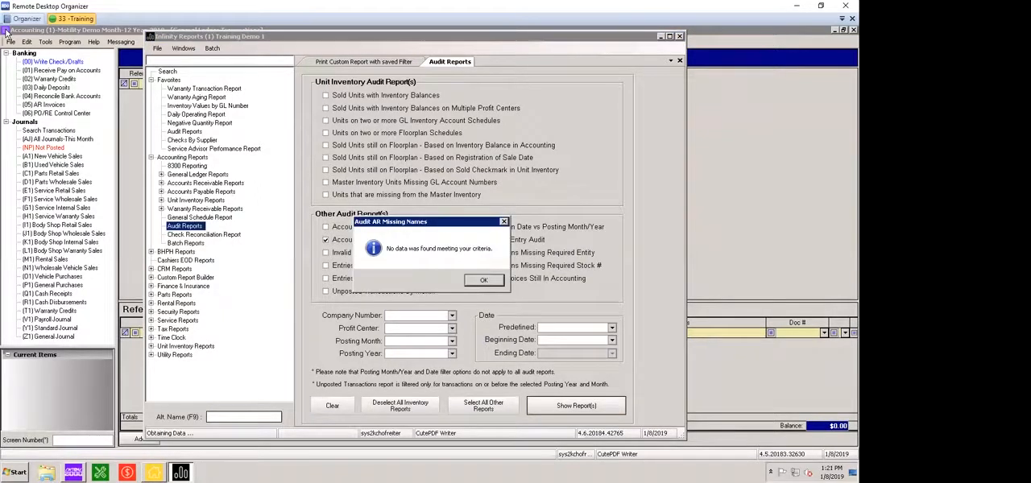
mouse_move(431, 221)
left_mouse_down()
mouse_move(474, 214)
mouse_move(469, 207)
left_mouse_up()
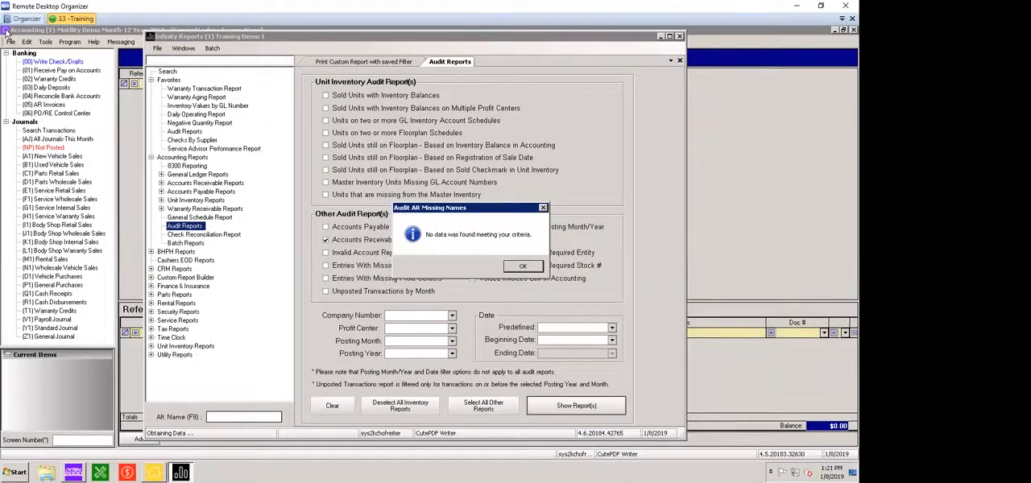
key("Return")
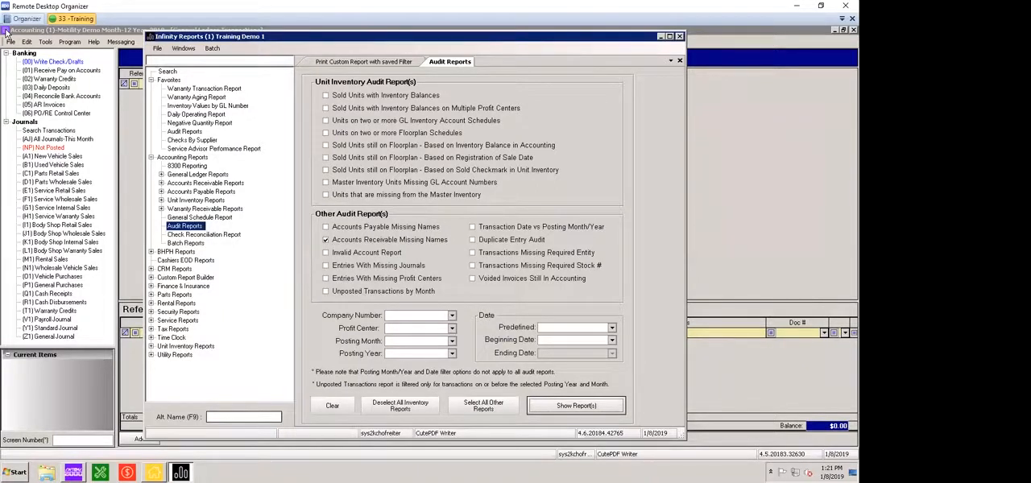
Deselect Accounts Receivable Missing Names and run the Invalid Account Report on its own
left_click(326, 240)
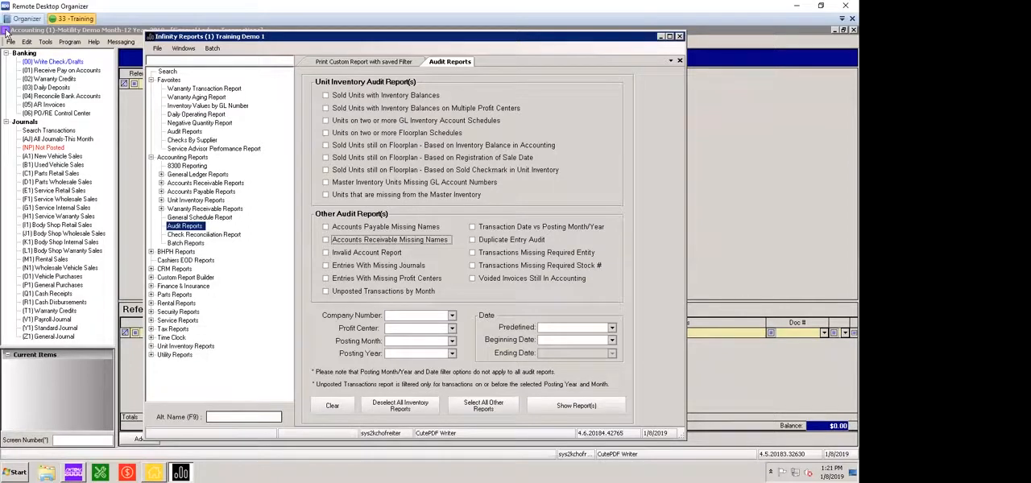
key("Tab")
key("space")
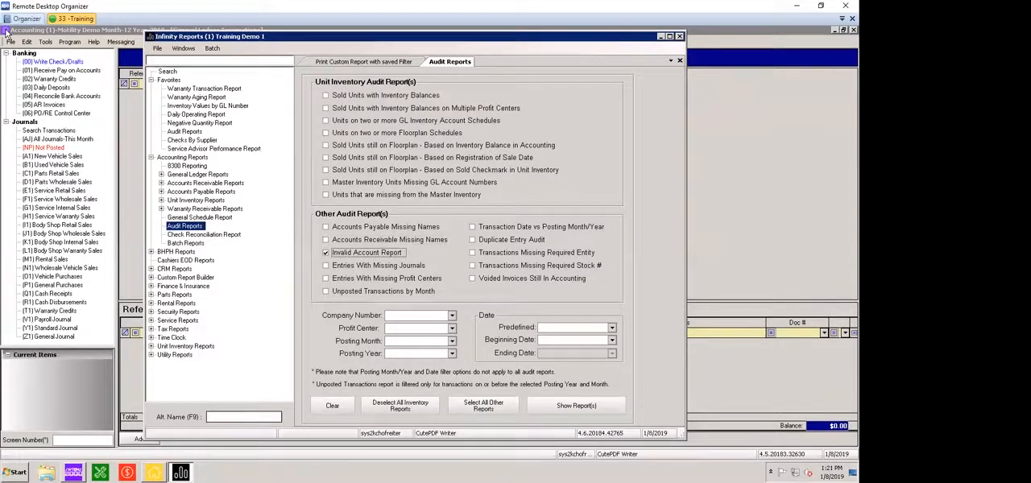
left_click(576, 406)
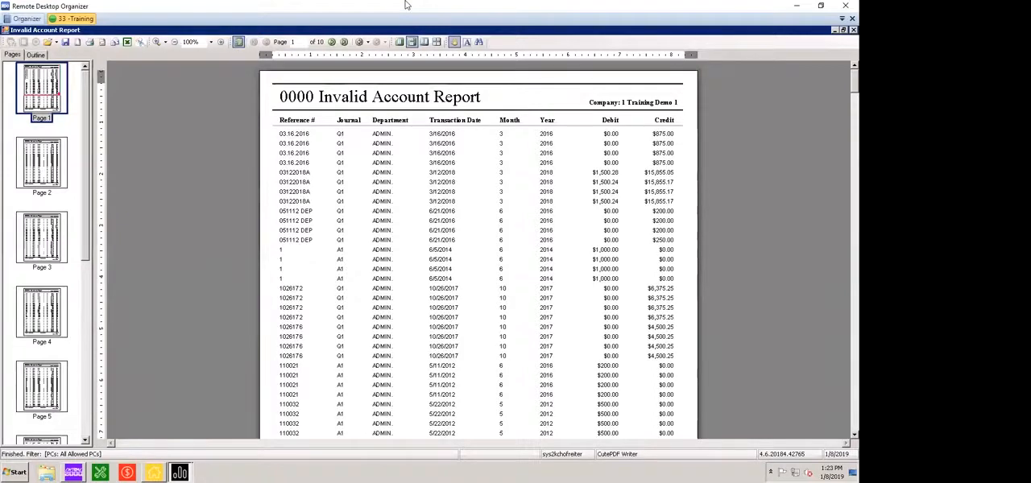
Examine the transactions on the first three pages of the Invalid Account Report and close the report
scroll(406, 5, "down", 5)
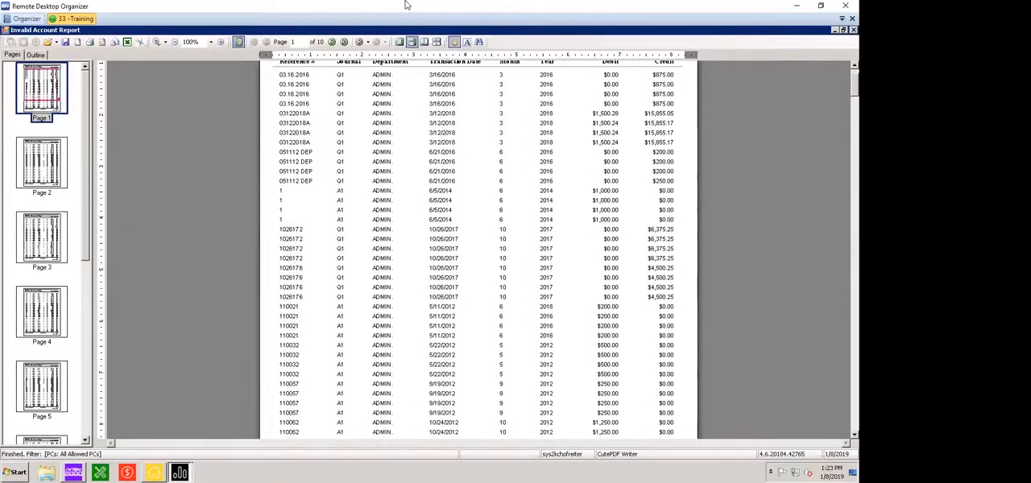
scroll(406, 5, "down", 1)
scroll(406, 4, "down", 6)
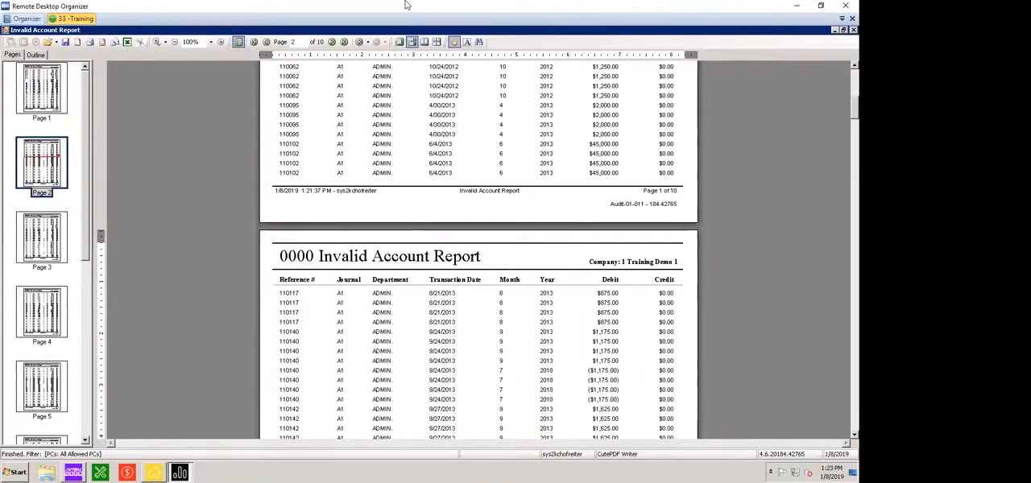
scroll(405, 5, "down", 5)
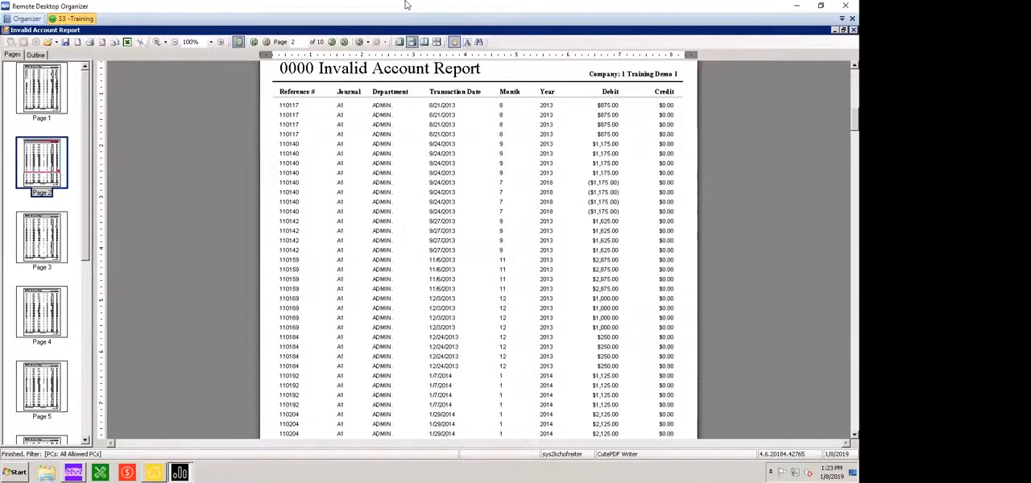
scroll(406, 5, "up", 1)
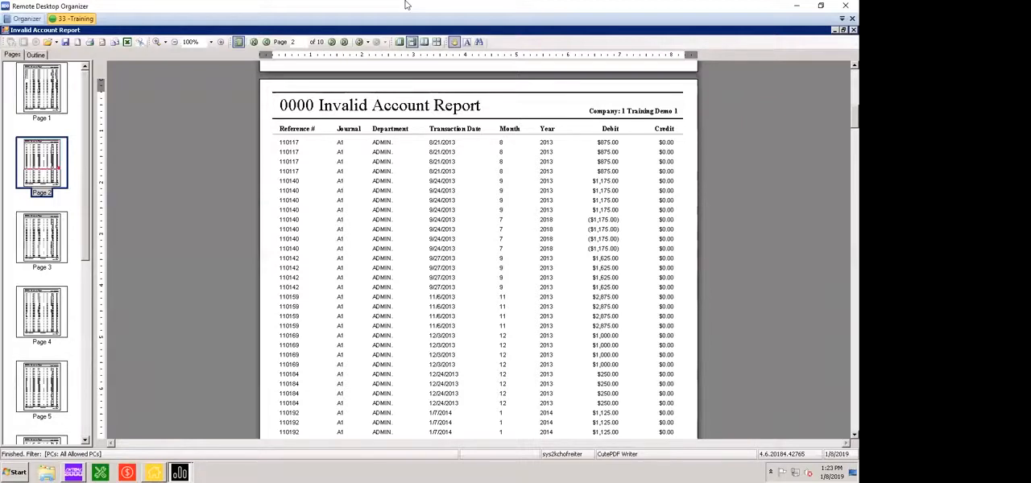
scroll(406, 5, "down", 2)
scroll(407, 5, "up", 1)
scroll(407, 5, "down", 10)
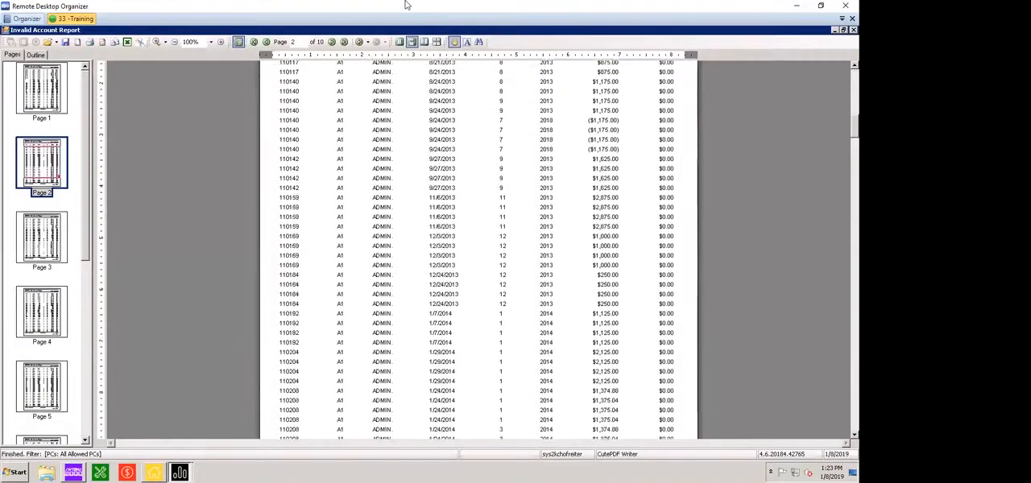
scroll(407, 5, "down", 3)
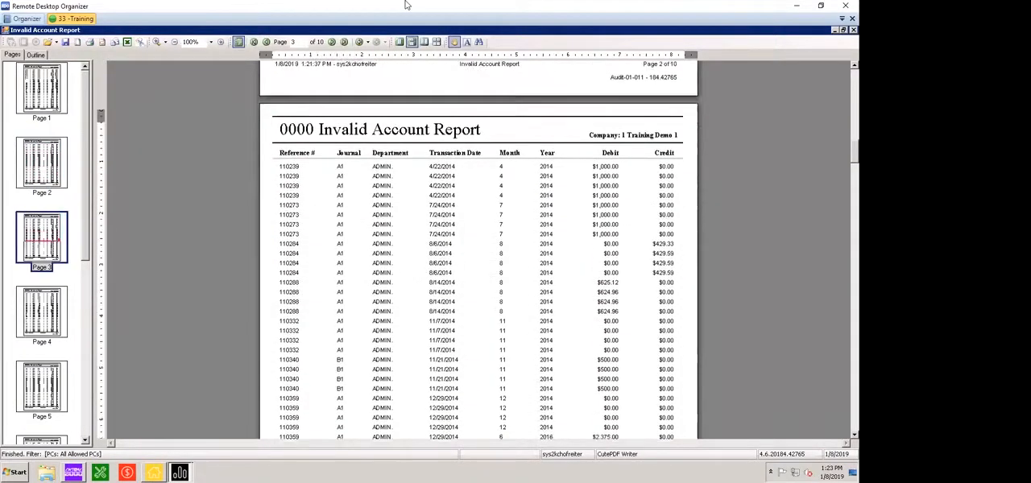
scroll(406, 5, "down", 1)
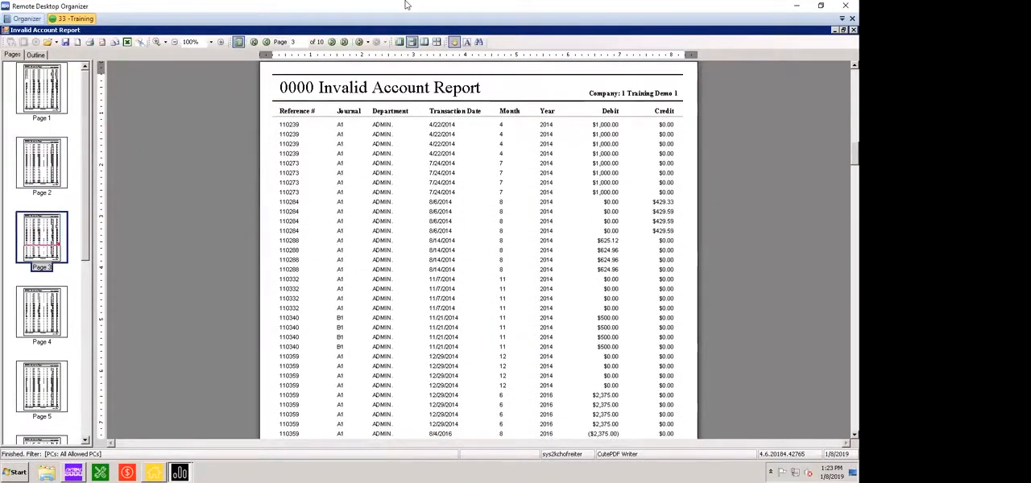
scroll(407, 4, "up", 1)
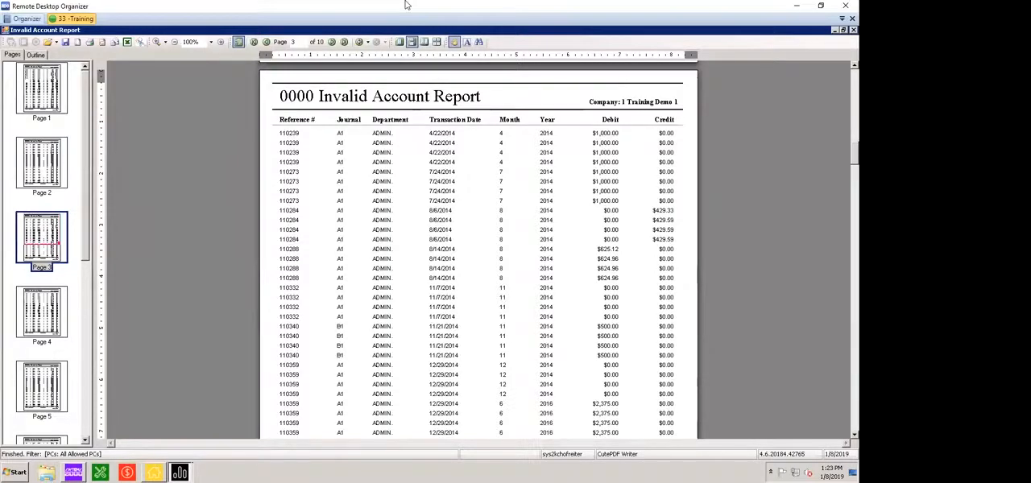
double_click(7, 30)
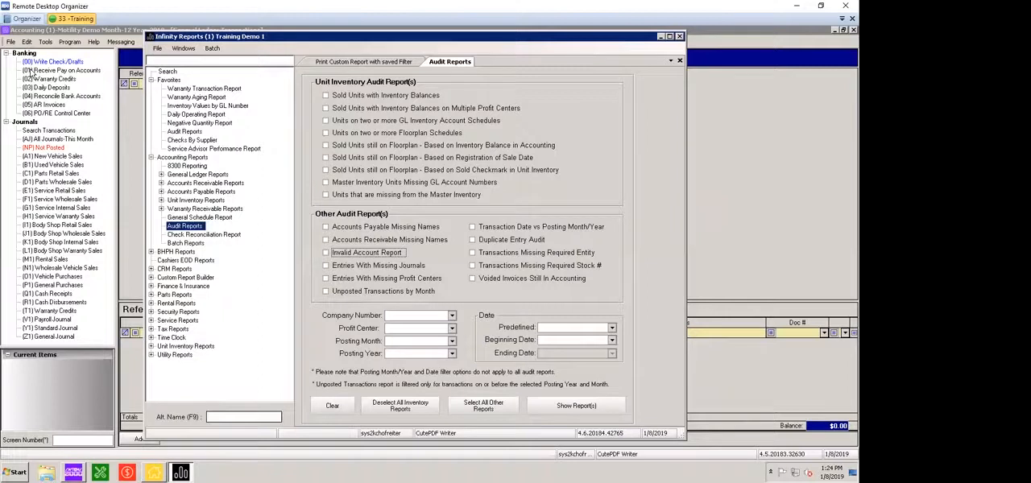
Run only the Entries With Missing Journals audit report and dismiss its message
left_click(326, 266)
left_click(576, 406)
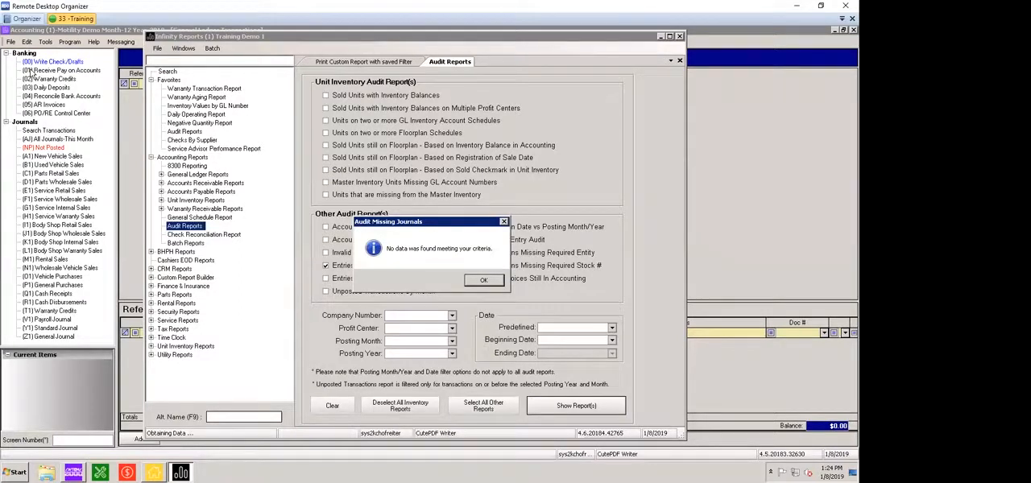
key("Return")
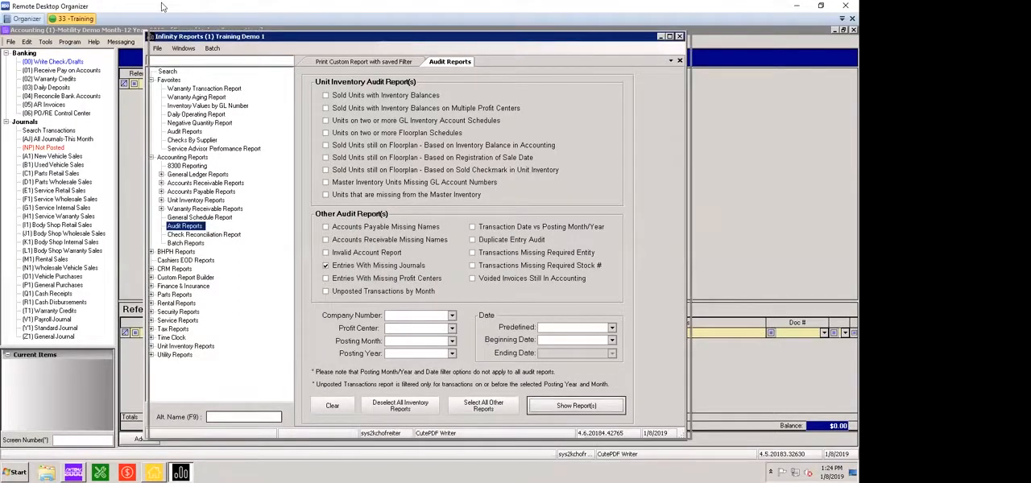
left_click_drag(242, 36, 249, 35)
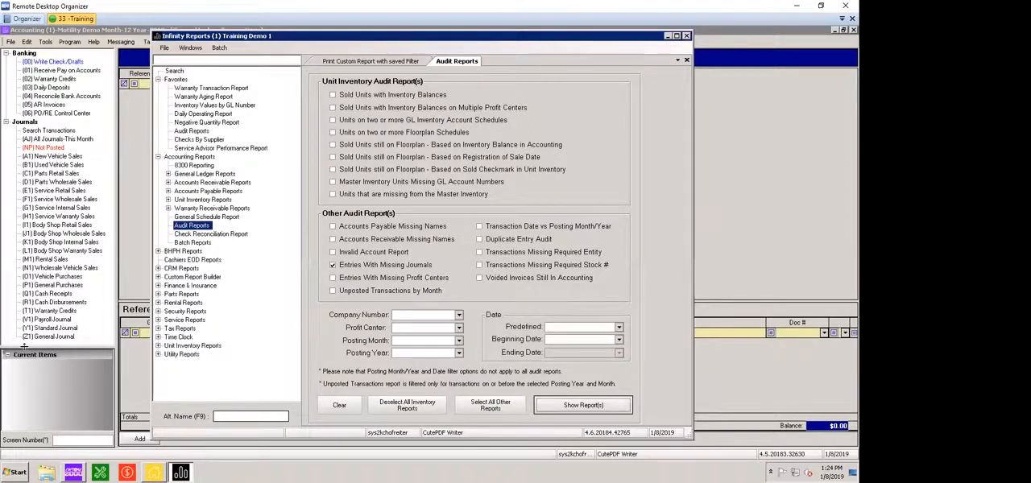
Replace the Entries With Missing Journals selection with Entries With Missing Profit Centers, run that audit report and dismiss its message
left_click(332, 265)
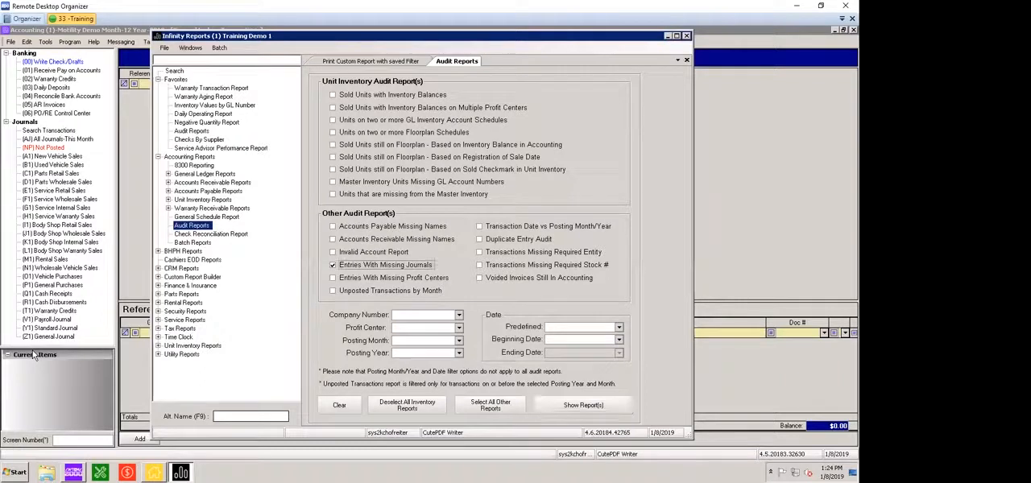
left_click(332, 278)
left_click(583, 405)
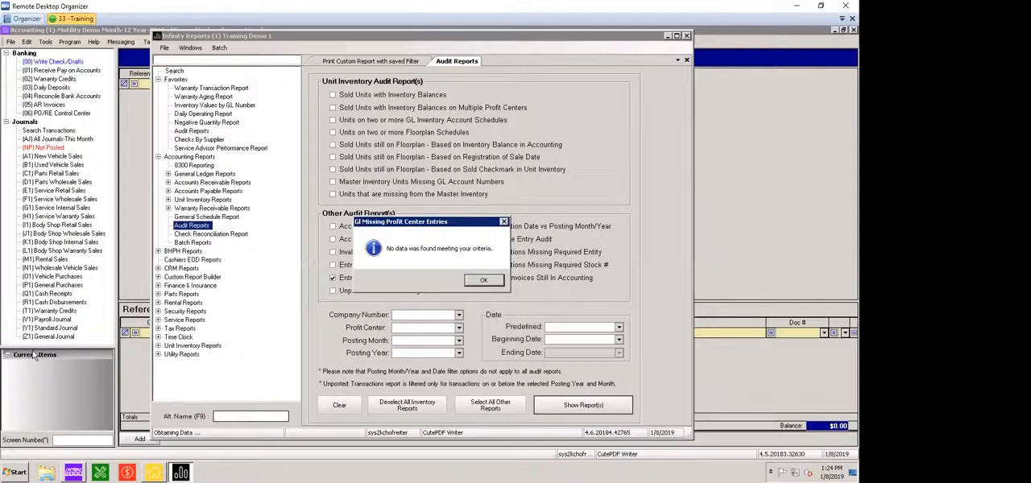
key("Return")
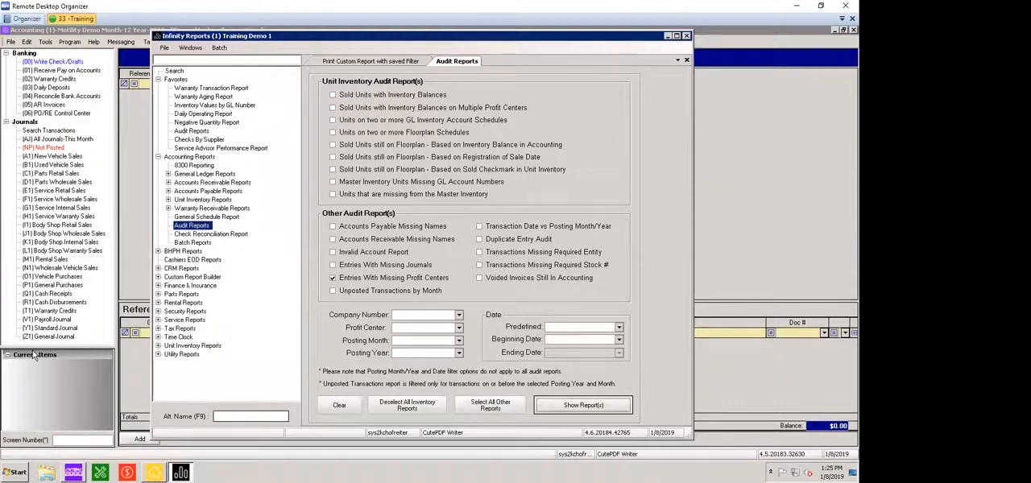
Deselect Entries With Missing Profit Centers and run the Unposted Transactions by Month audit report on its own
left_click(333, 278)
key("Tab")
key("Return")
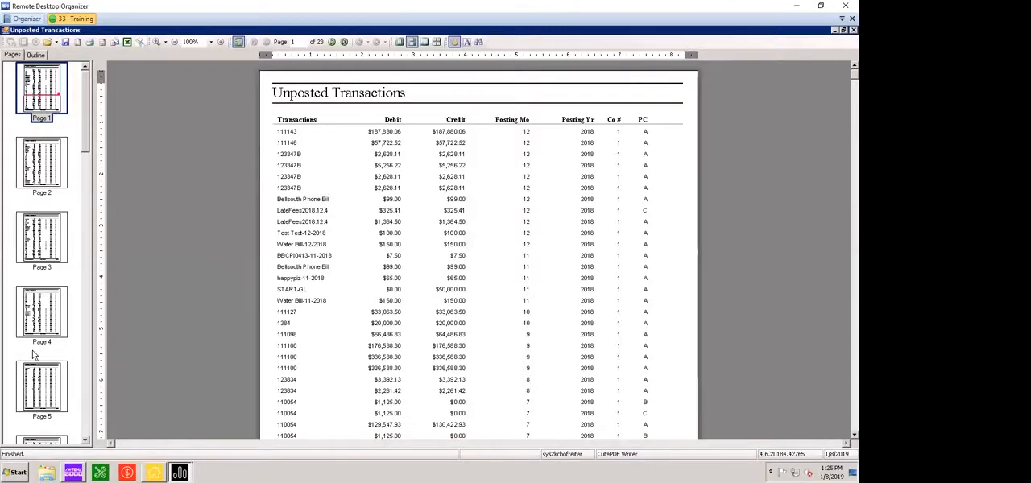
Examine the posting months and amounts on the first four pages of the Unposted Transactions report and close it
scroll(33, 354, "down", 3)
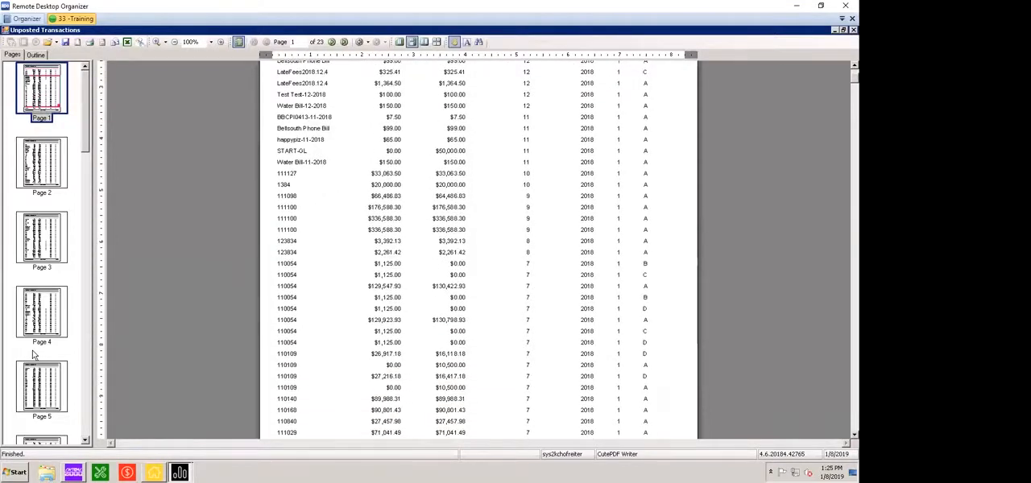
scroll(33, 354, "down", 5)
scroll(33, 355, "down", 5)
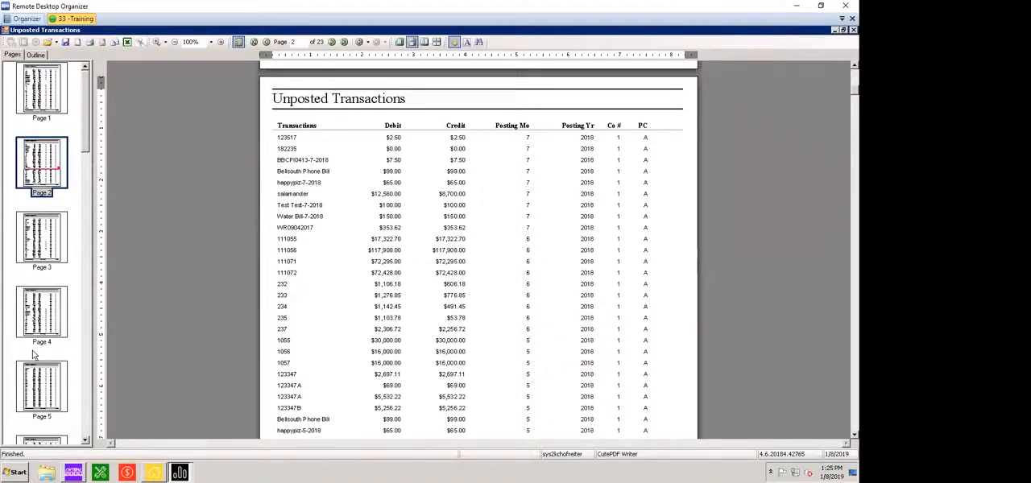
scroll(33, 354, "down", 1)
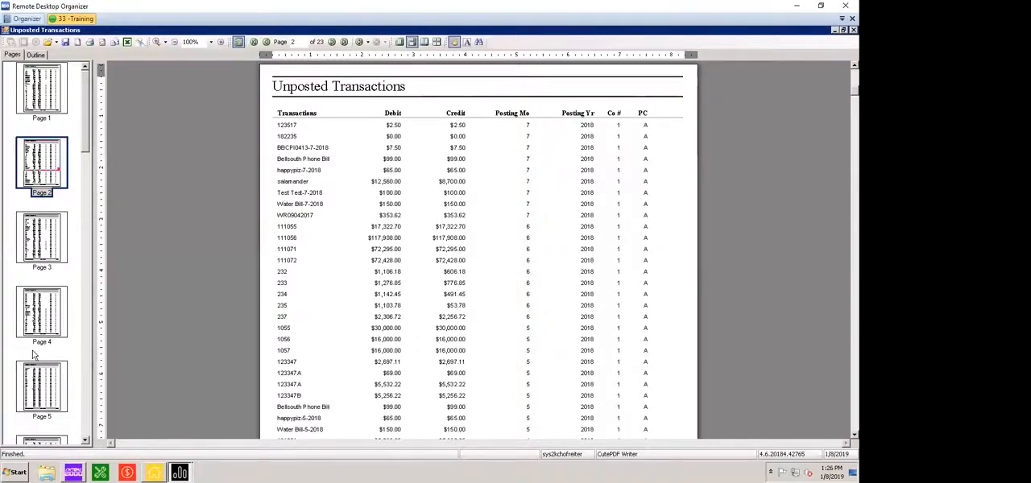
scroll(33, 354, "down", 3)
scroll(33, 355, "up", 3)
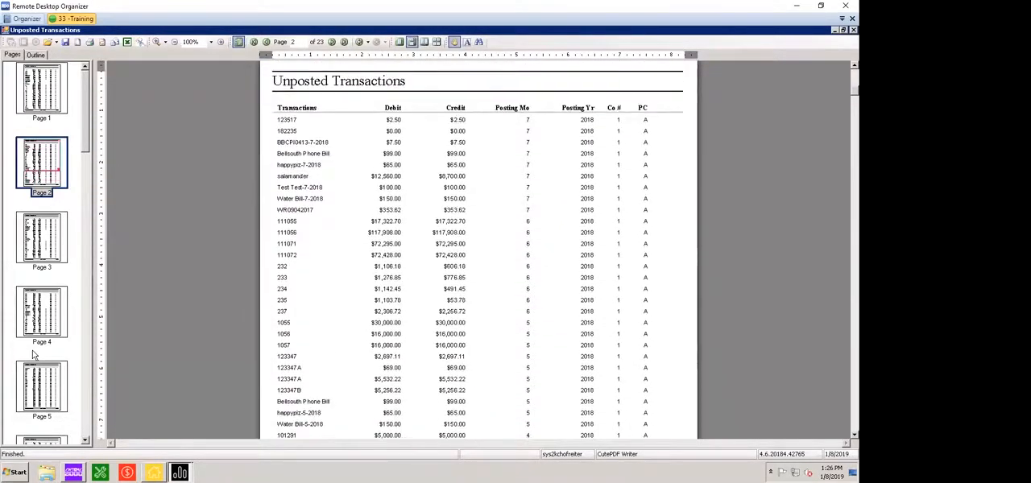
scroll(33, 355, "up", 1)
scroll(33, 354, "up", 1)
scroll(33, 355, "down", 1)
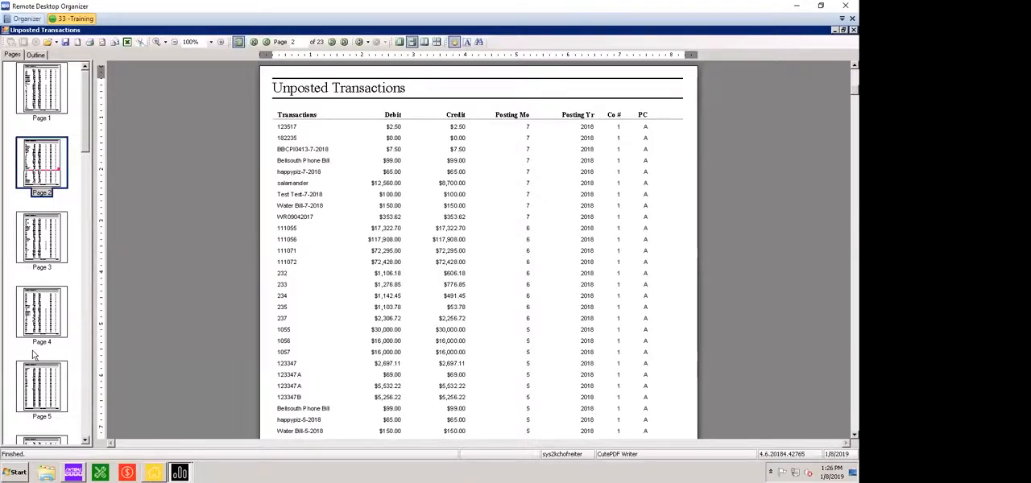
scroll(33, 355, "down", 5)
scroll(33, 354, "down", 20)
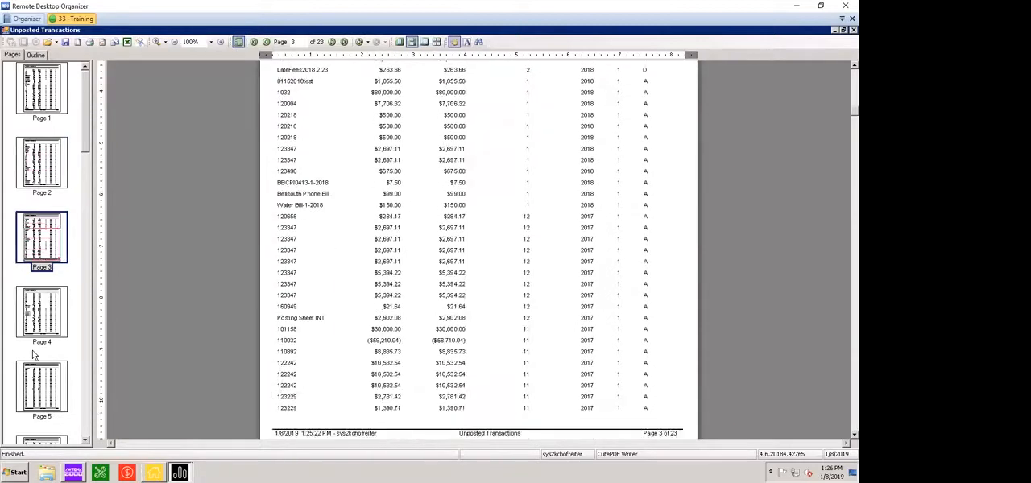
scroll(33, 355, "down", 12)
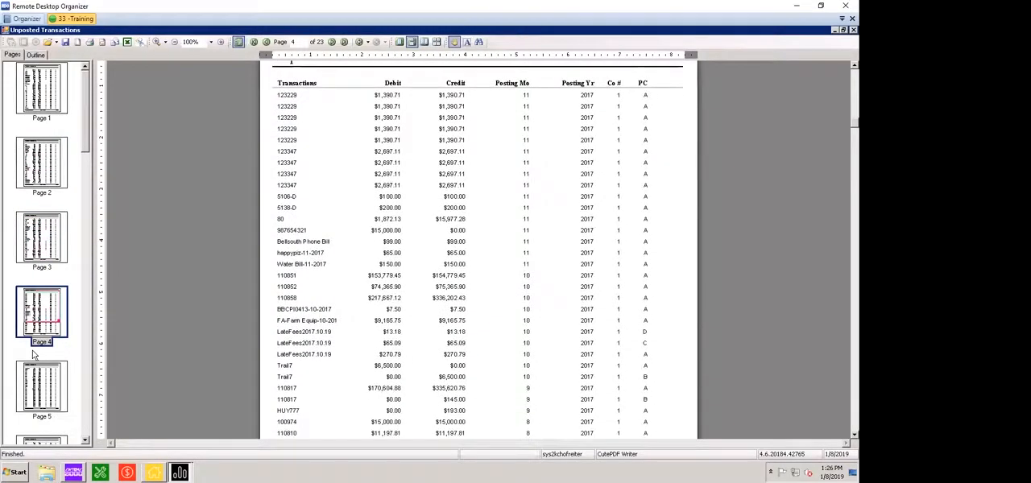
left_click_drag(201, 30, 506, 93)
double_click(309, 94)
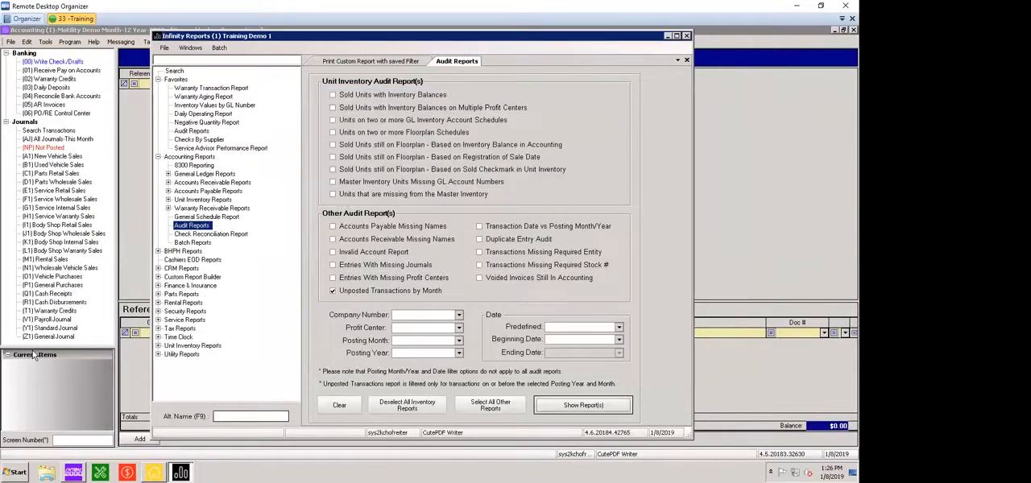
Switch to Accounting, open the Not Posted journal and display the details of the Water Bill-12-2018 transaction
left_click(36, 150)
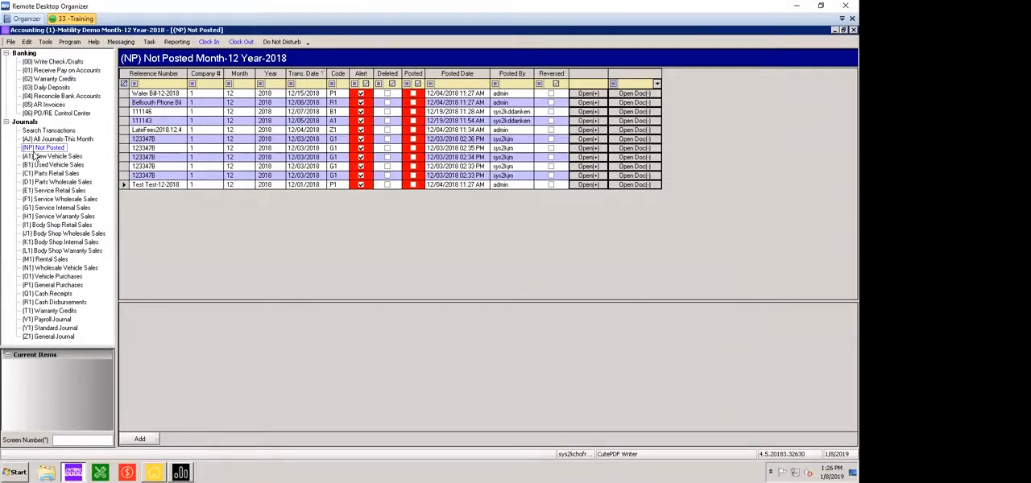
left_click_drag(387, 94, 387, 185)
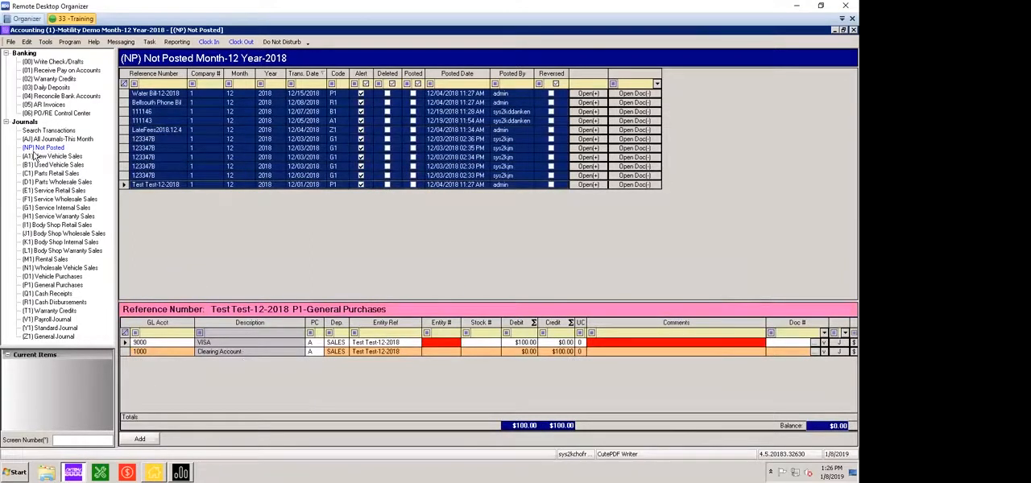
left_click(157, 93)
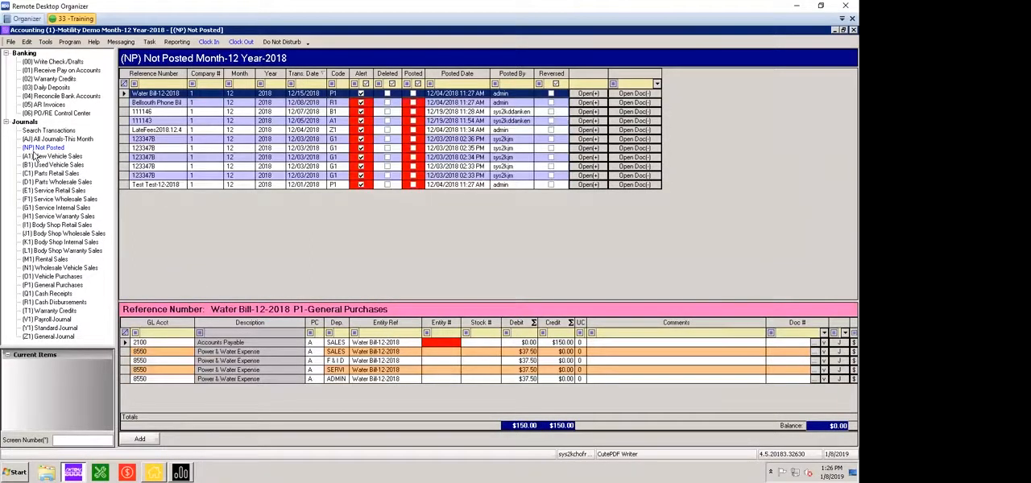
Change the accounting viewing period to month 11 of 2018 for the Not Posted journal
left_click(9, 42)
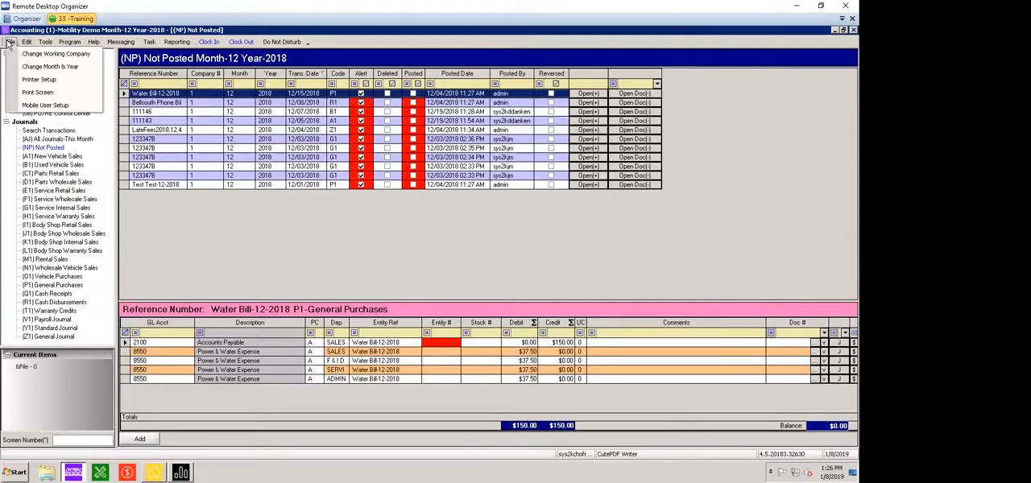
left_click(37, 68)
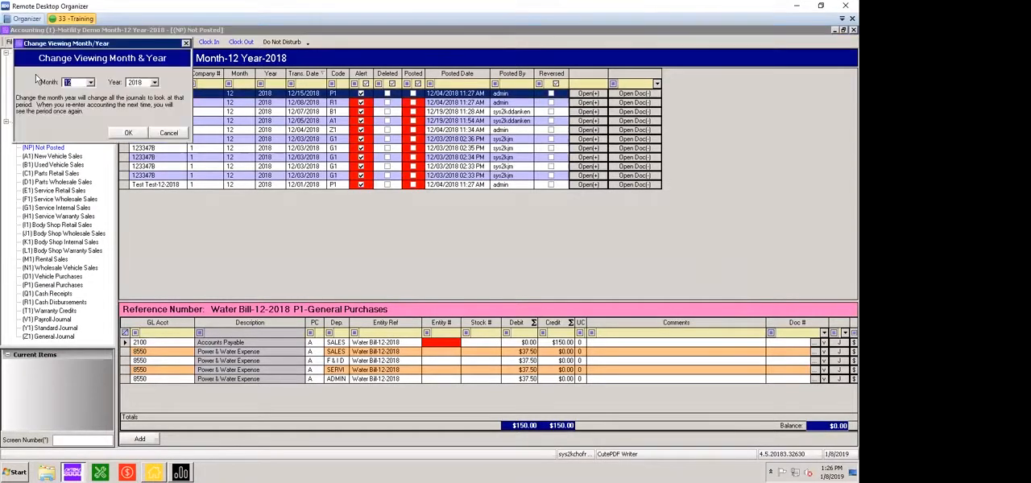
type("11")
key("Tab")
key("Return")
key("Return")
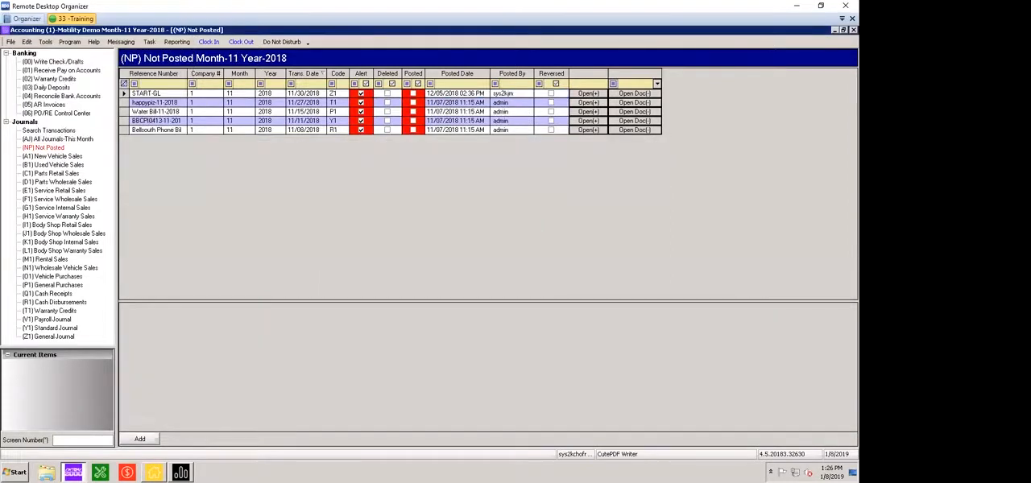
Switch back to Infinity Reports and deselect the Unposted Transactions by Month audit report
left_click(181, 473)
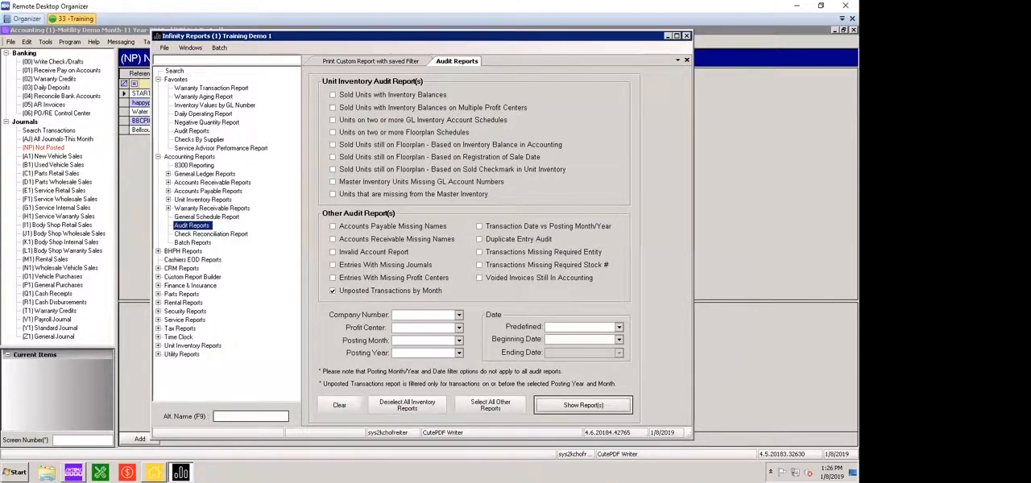
left_click(333, 291)
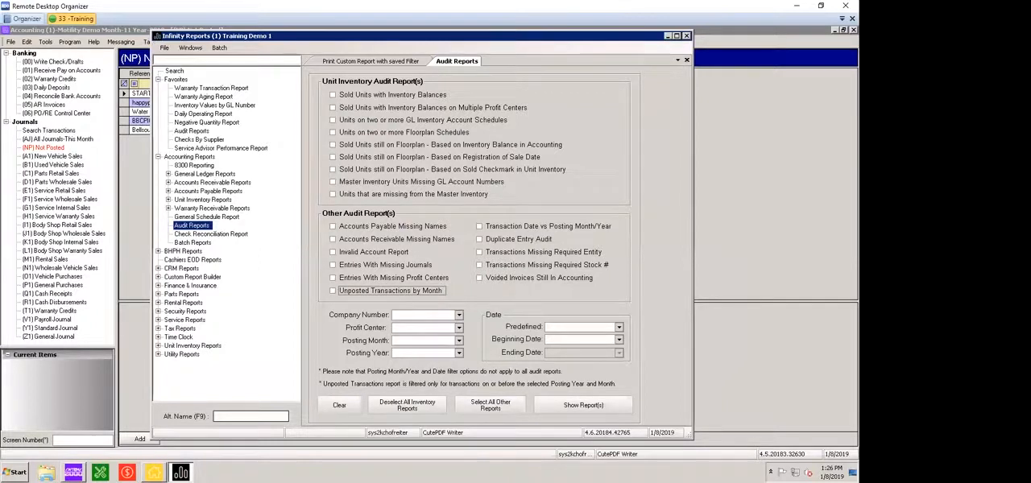
Run the Transaction Date vs Posting Month/Year audit report and review its transaction dates and posting periods through page 7
left_click(479, 226)
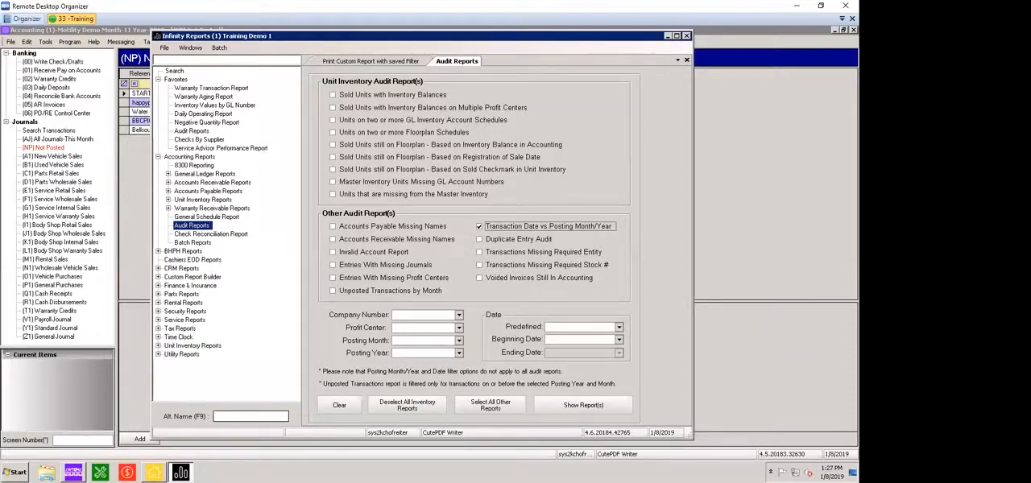
left_click(583, 405)
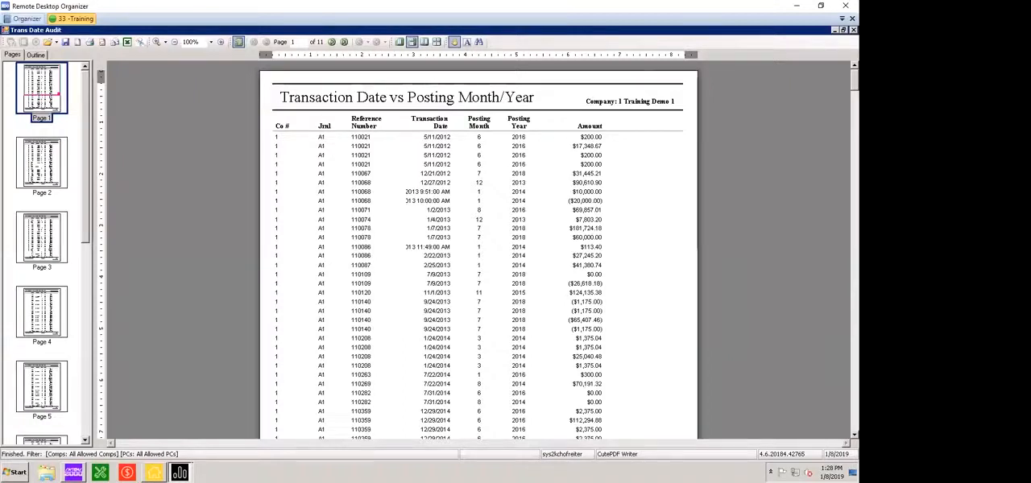
scroll(479, 250, "down", 5)
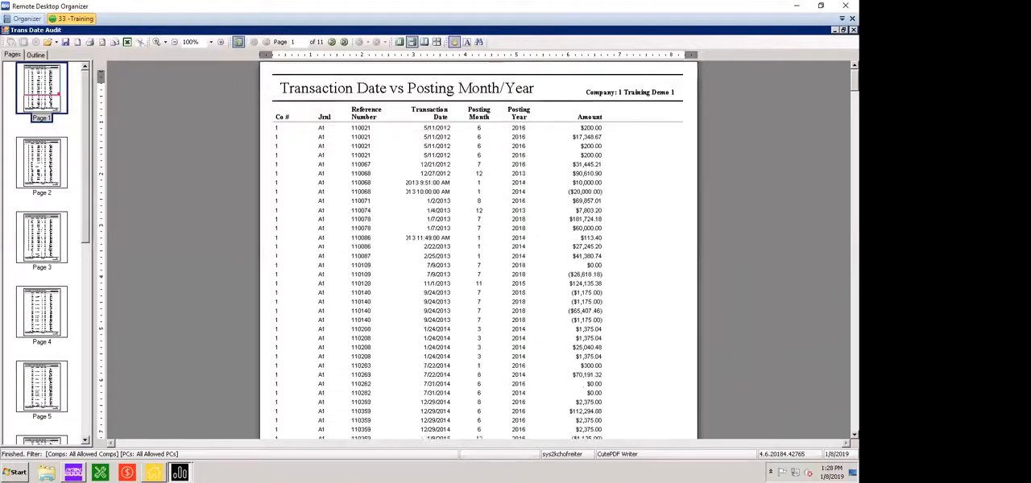
scroll(478, 250, "down", 15)
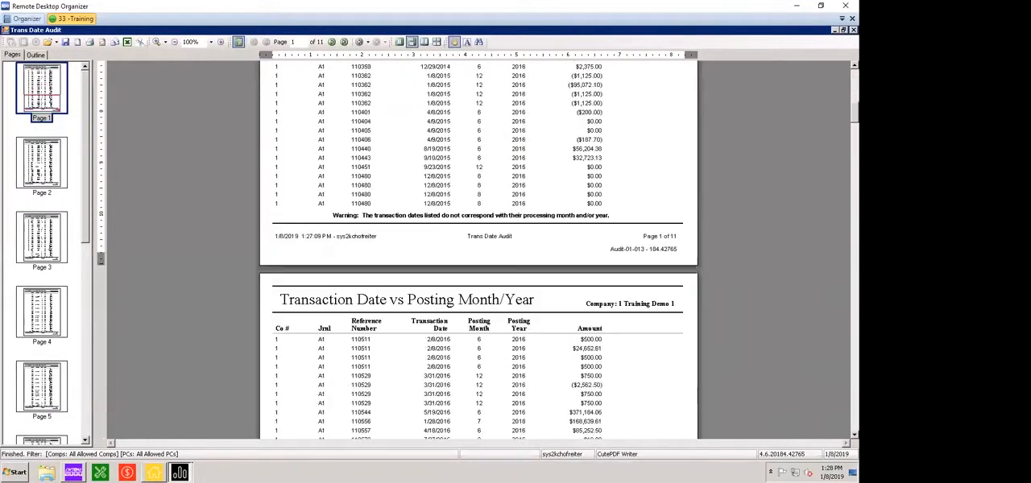
scroll(478, 249, "down", 20)
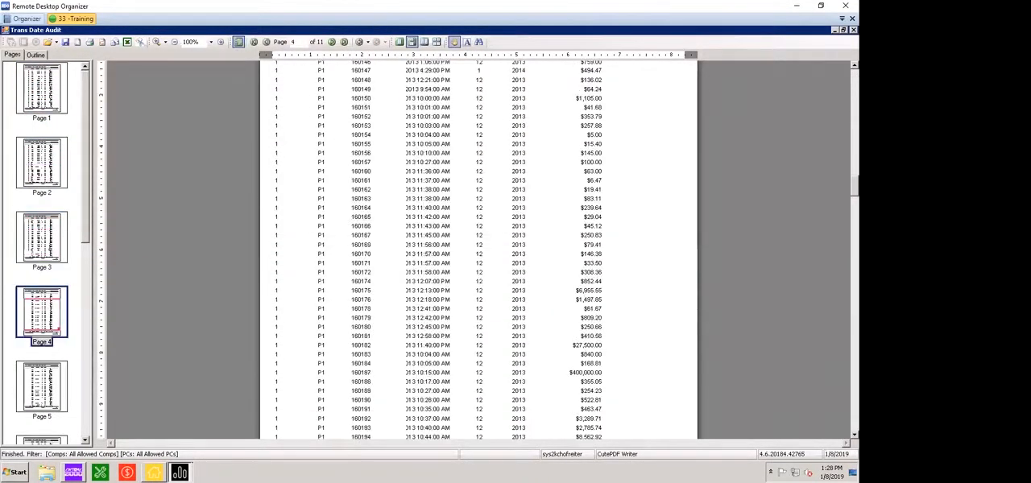
scroll(479, 250, "down", 7)
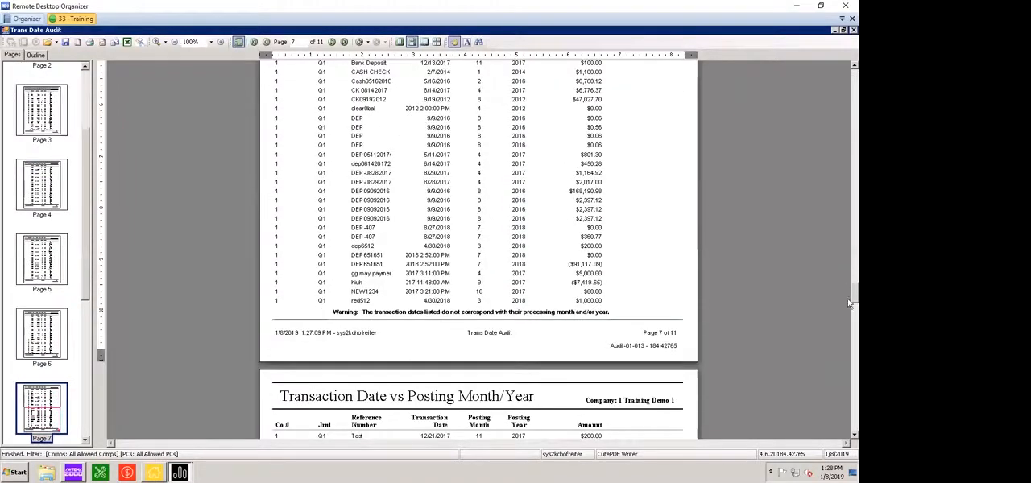
left_click_drag(851, 294, 841, 58)
scroll(841, 58, "up", 5)
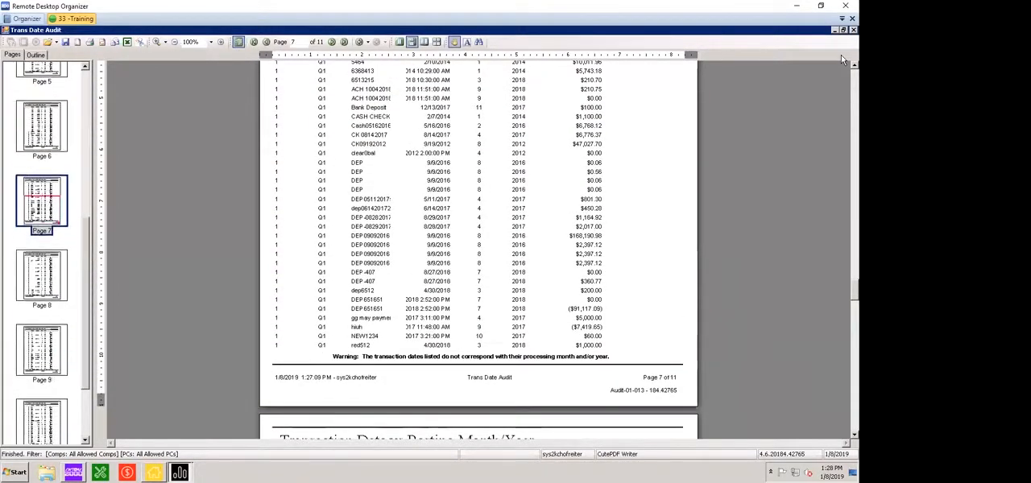
Examine the entries and totals on the last page of the Transaction Date vs Posting Month/Year report, and close the report
left_click(36, 420)
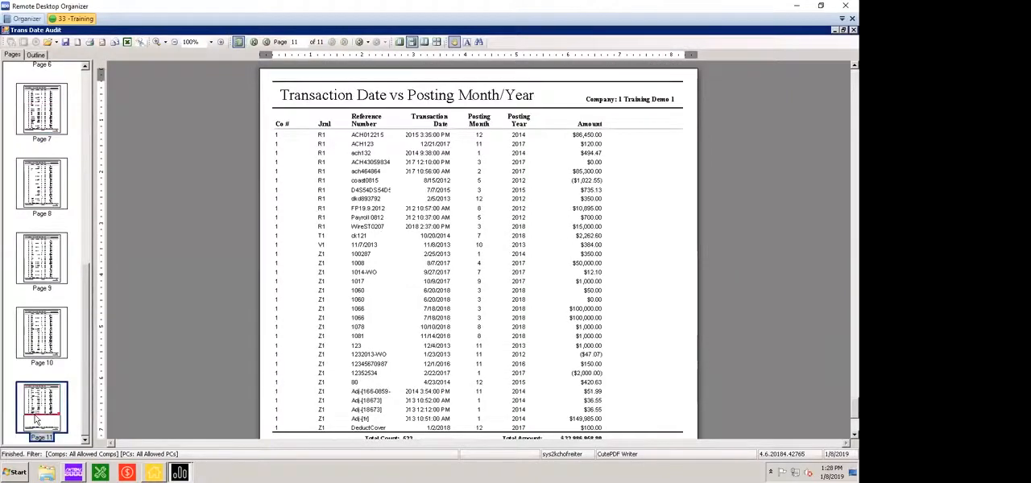
scroll(35, 419, "down", 5)
scroll(35, 420, "down", 2)
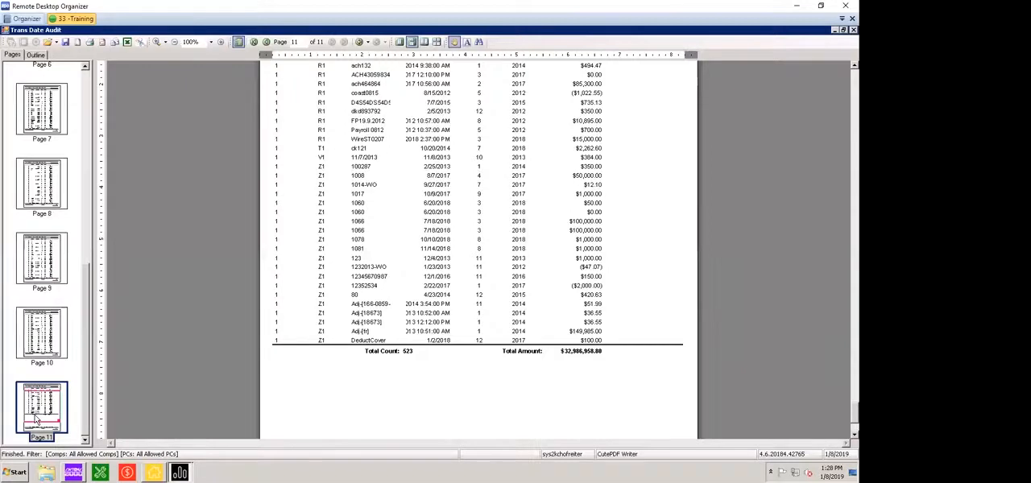
scroll(35, 419, "up", 3)
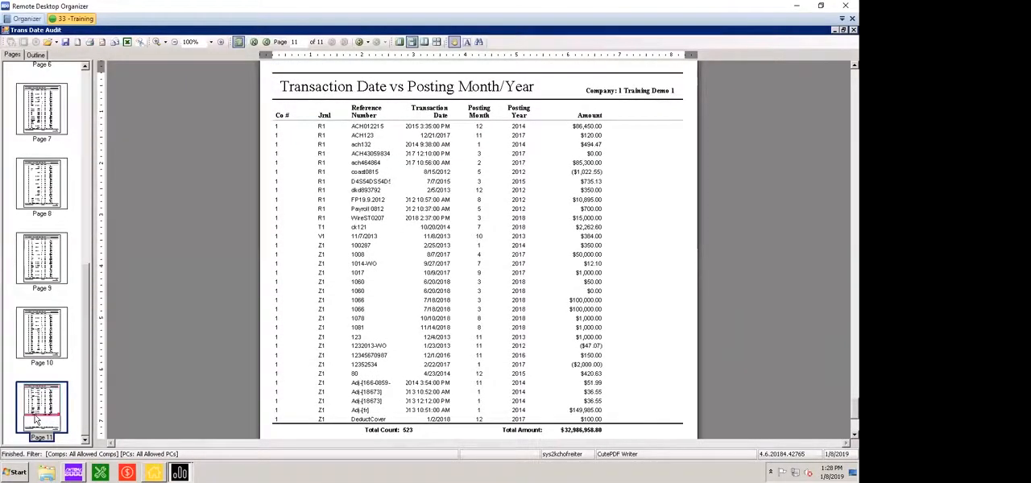
left_click_drag(36, 420, 35, 419)
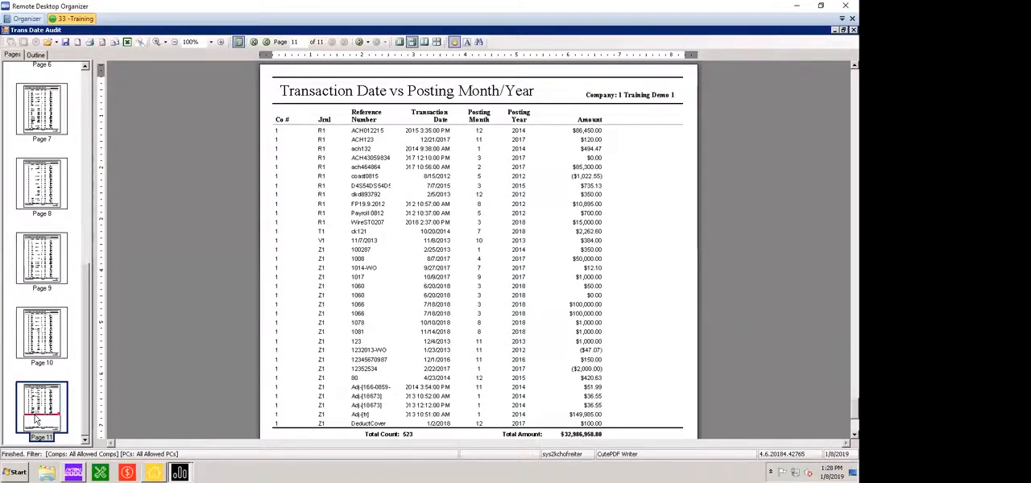
left_click_drag(36, 419, 36, 420)
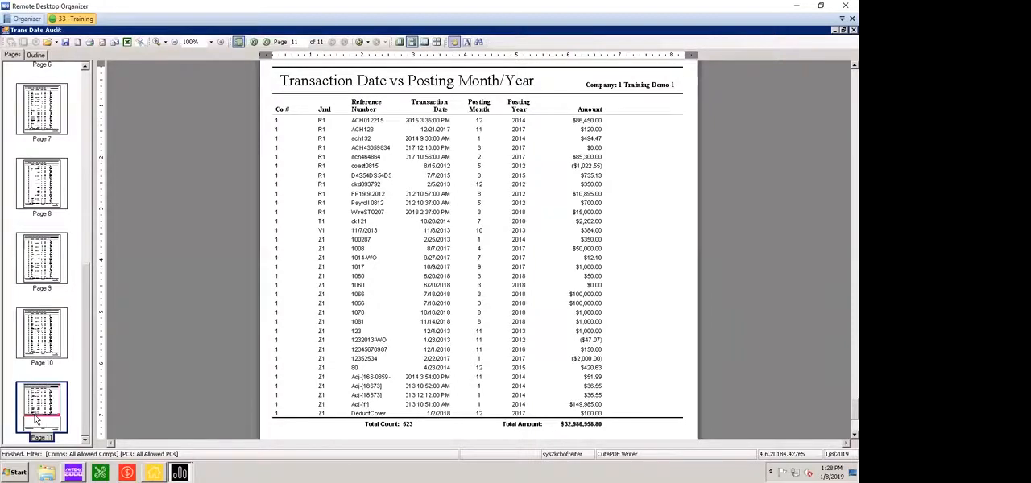
left_click_drag(35, 418, 34, 418)
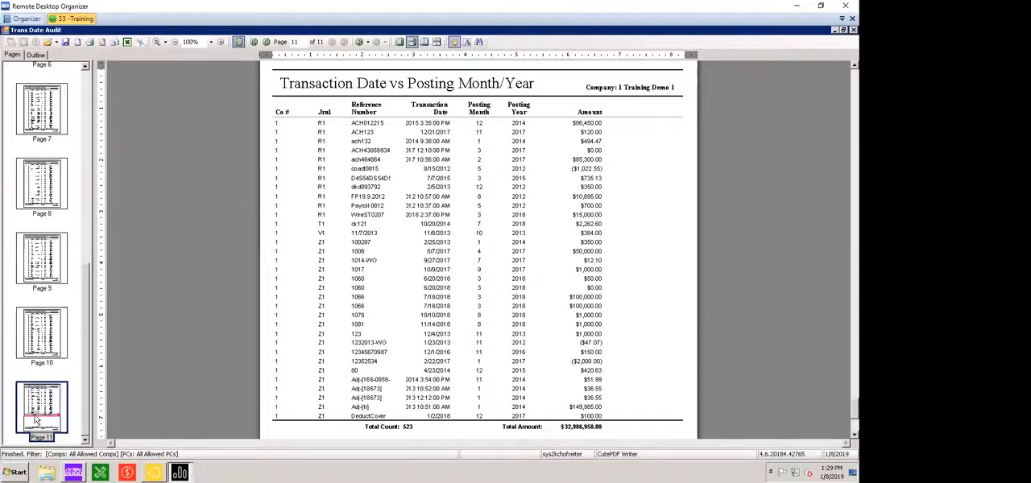
double_click(6, 31)
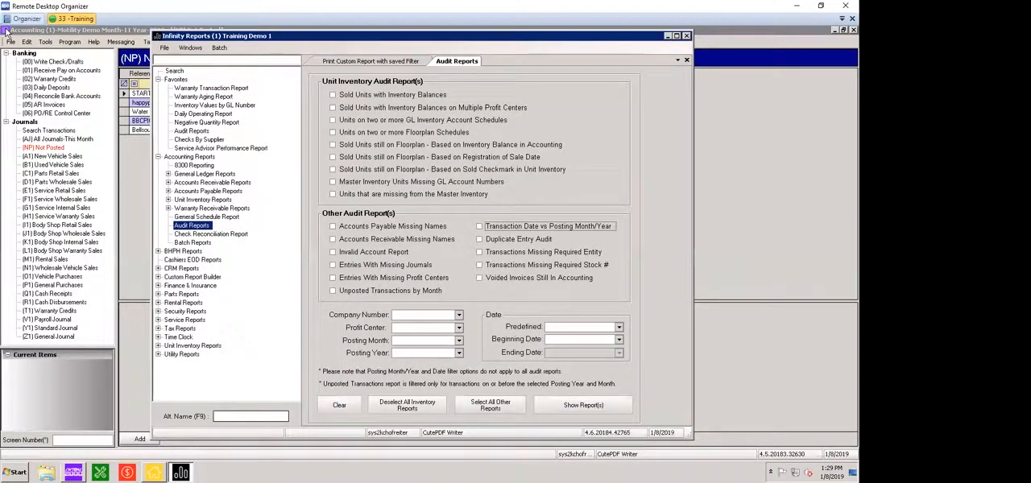
Run only the Duplicate Entry Audit report, review the listed duplicates, and close it
left_click(480, 239)
left_click(584, 405)
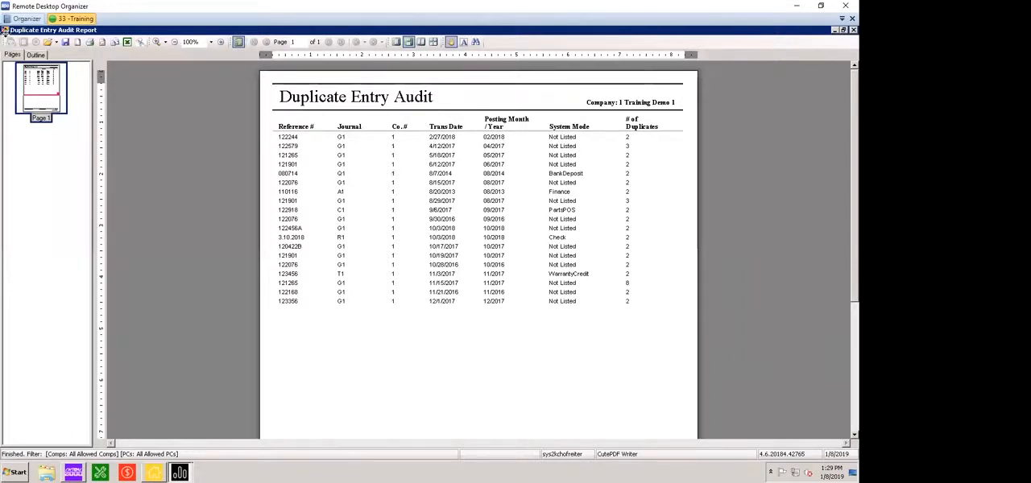
double_click(5, 32)
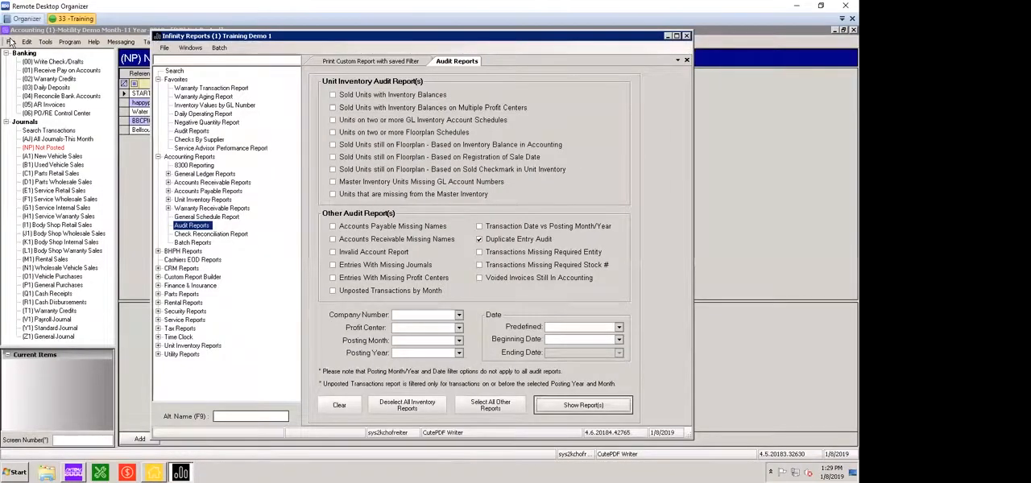
Run only the Transactions Missing Required Entity audit report and read it through to the source total
left_click(480, 252)
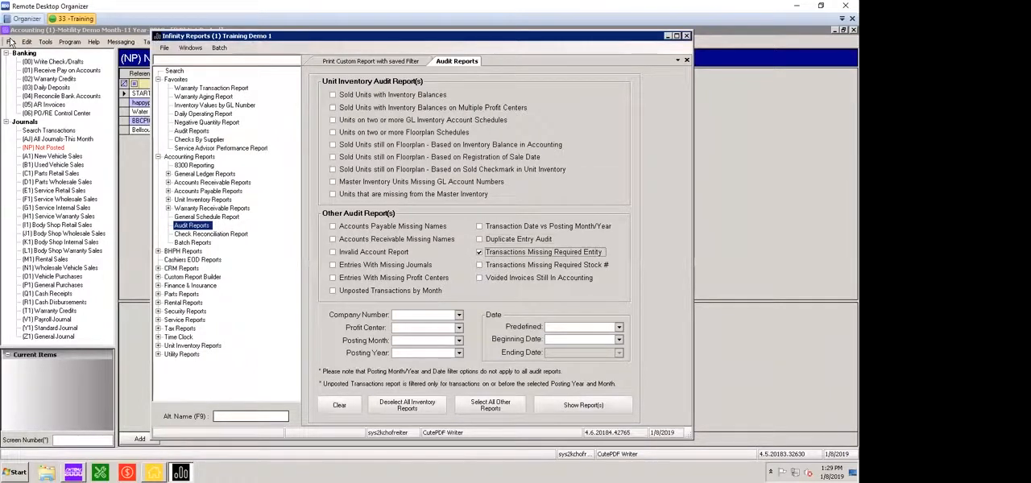
left_click(583, 406)
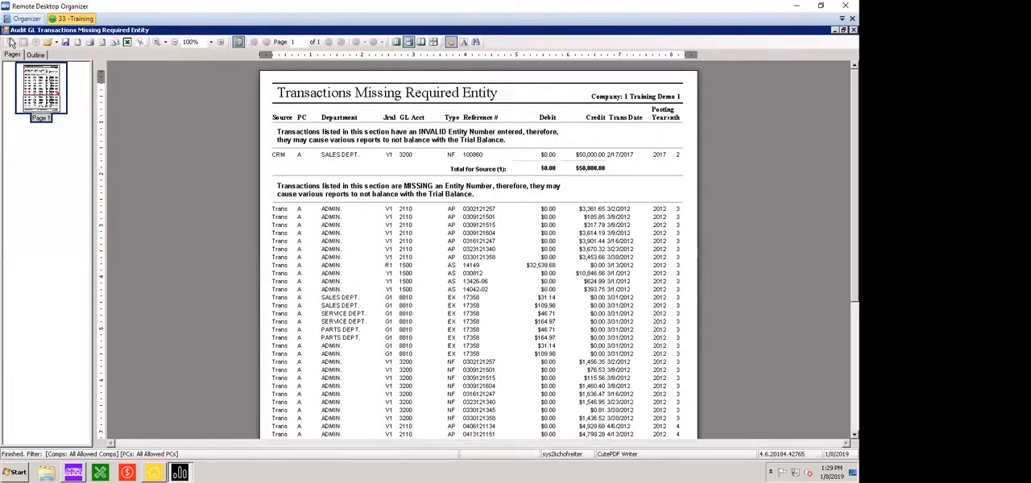
scroll(11, 42, "down", 3)
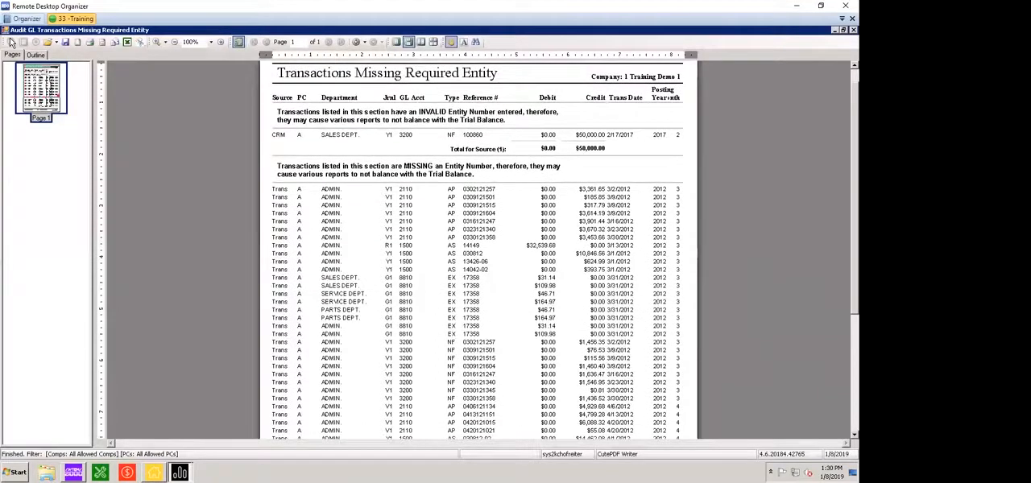
scroll(11, 42, "up", 3)
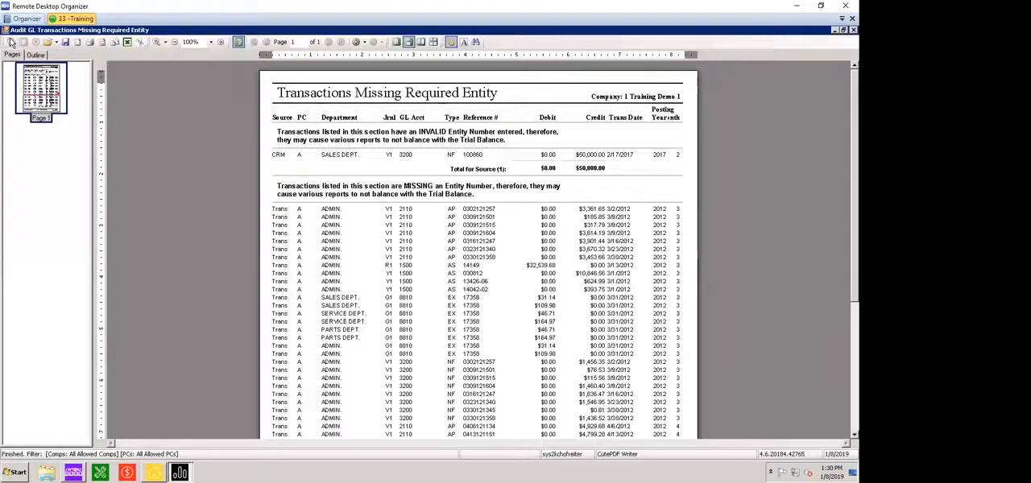
scroll(12, 42, "down", 5)
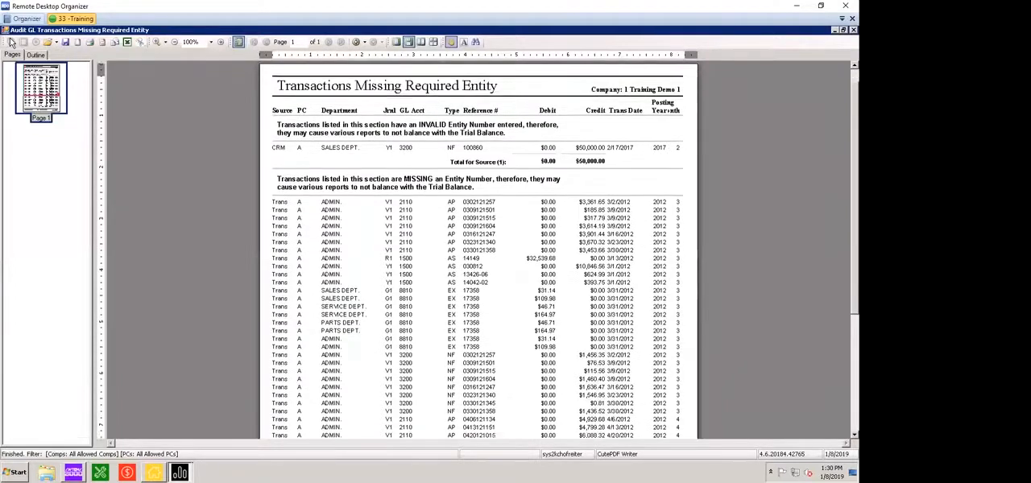
scroll(11, 42, "down", 1)
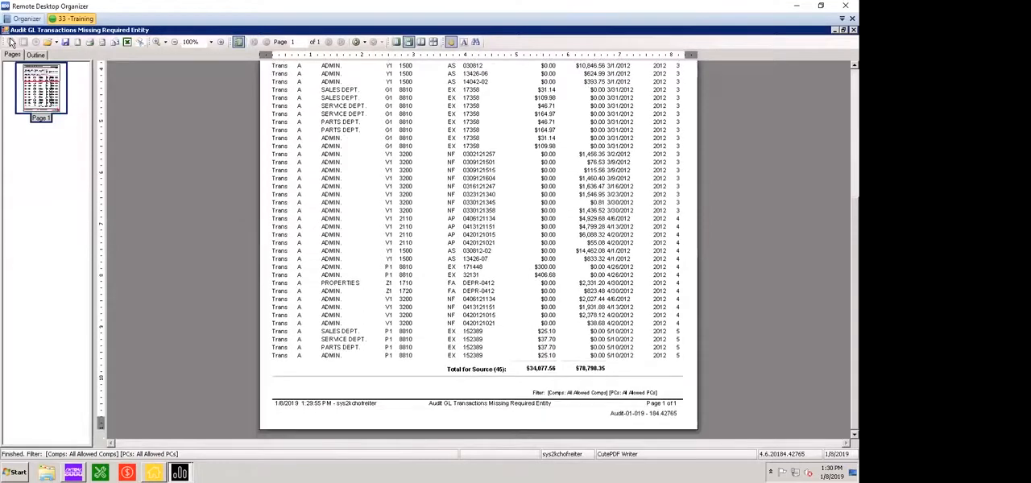
Re-examine the invalid and missing entity number sections of the Transactions Missing Required Entity report and close it
scroll(12, 42, "up", 6)
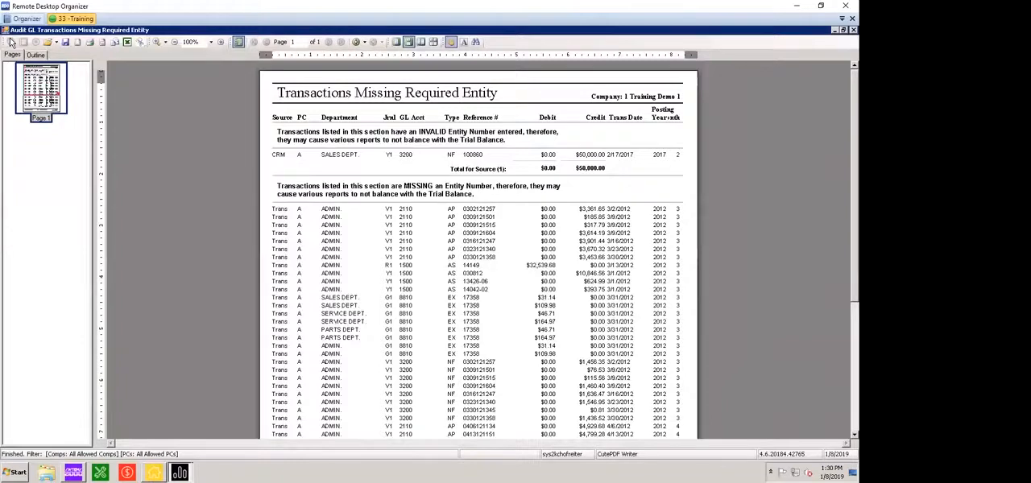
scroll(11, 42, "down", 4)
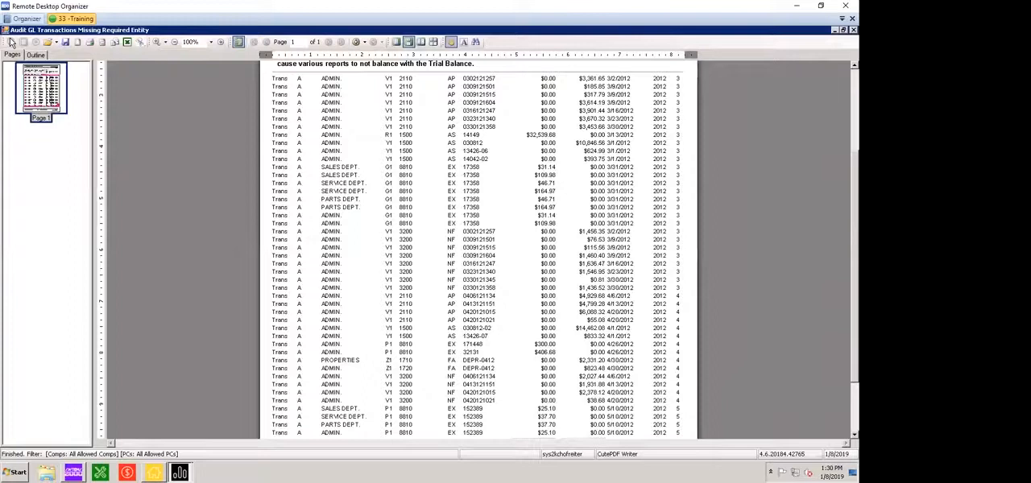
scroll(11, 41, "down", 2)
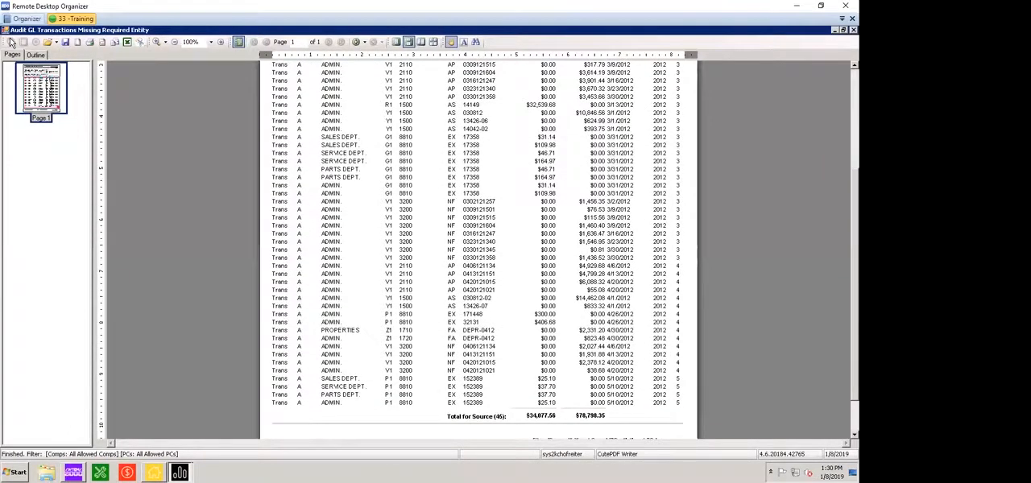
scroll(11, 42, "down", 1)
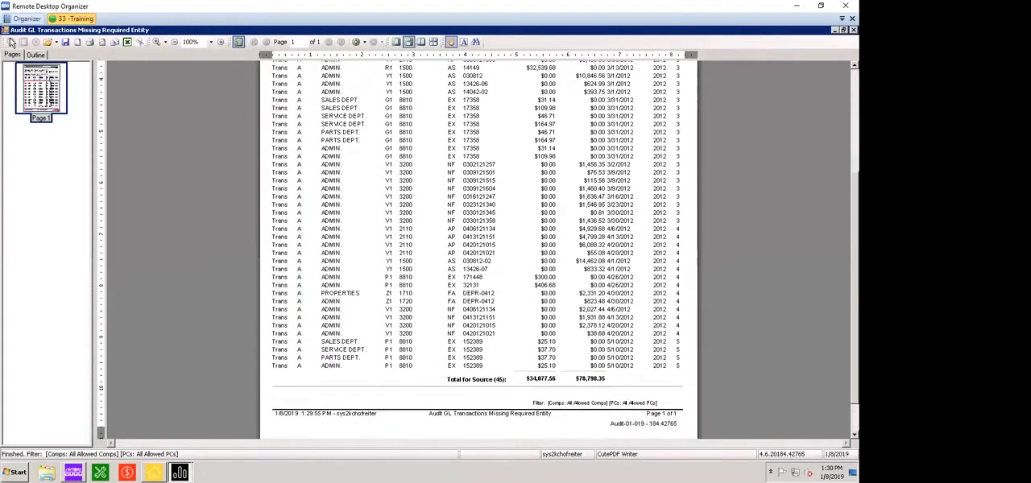
scroll(11, 42, "up", 4)
scroll(12, 42, "up", 3)
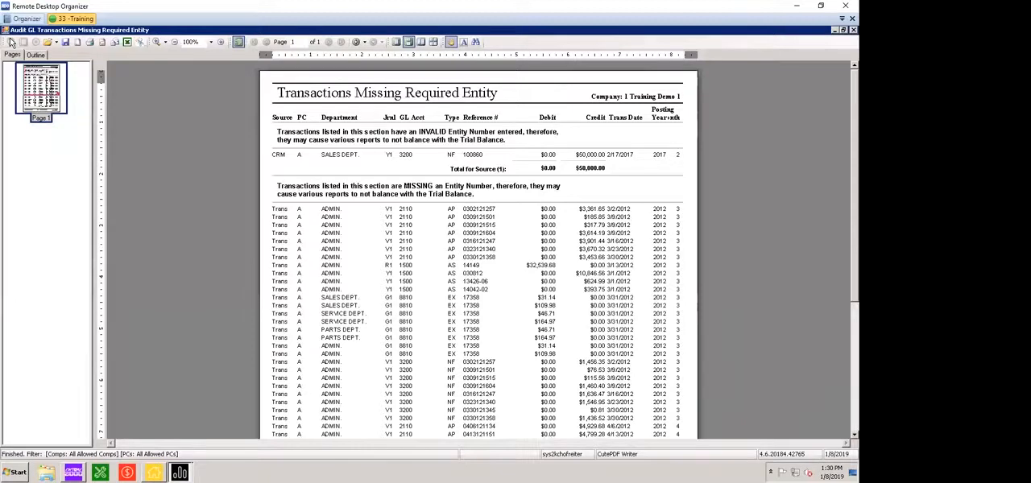
scroll(11, 42, "down", 1)
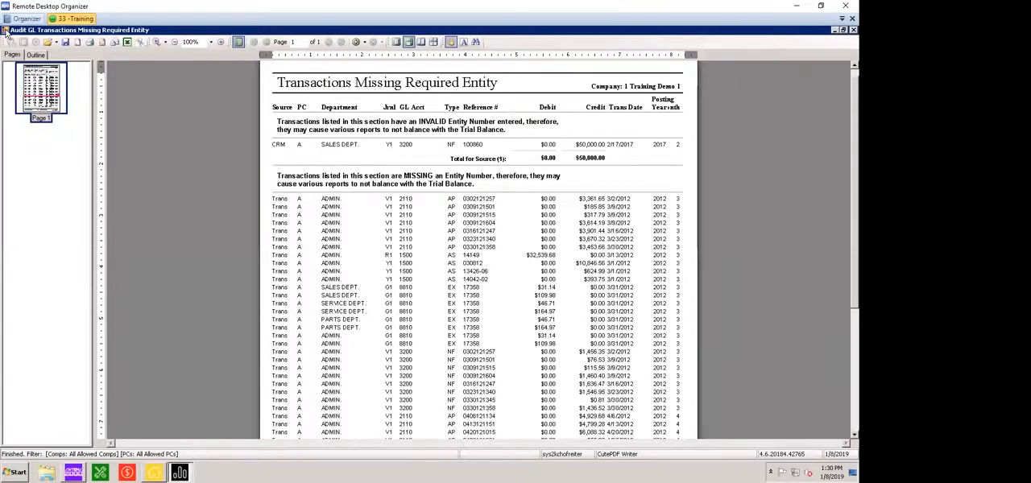
double_click(7, 33)
Replace the Missing Required Entity selection with Transactions Missing Required Stock #, run that audit report, and review its three pages
left_click(480, 252)
left_click(480, 265)
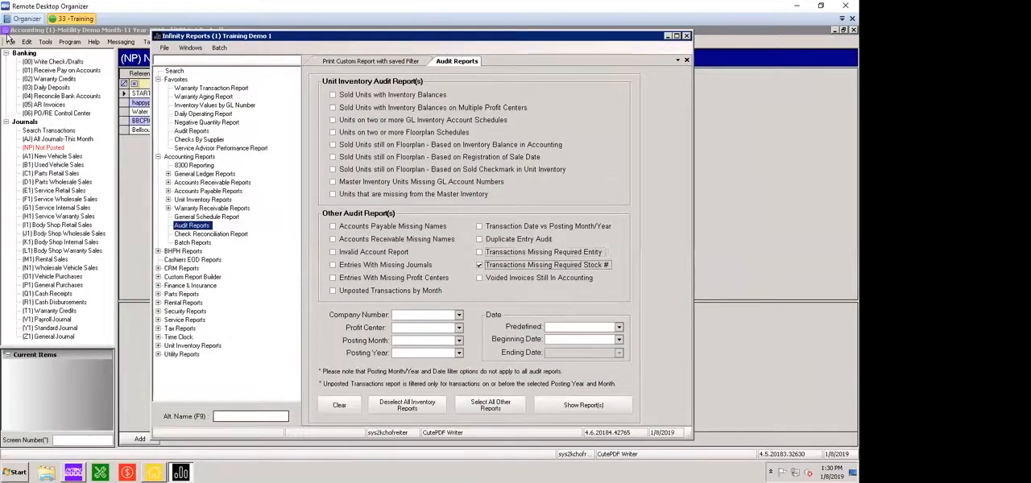
left_click(584, 405)
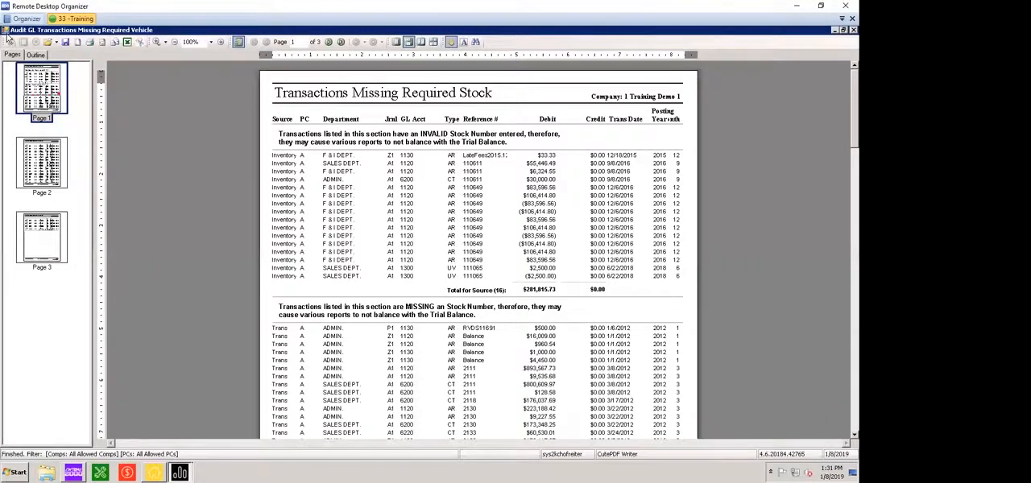
scroll(8, 38, "down", 6)
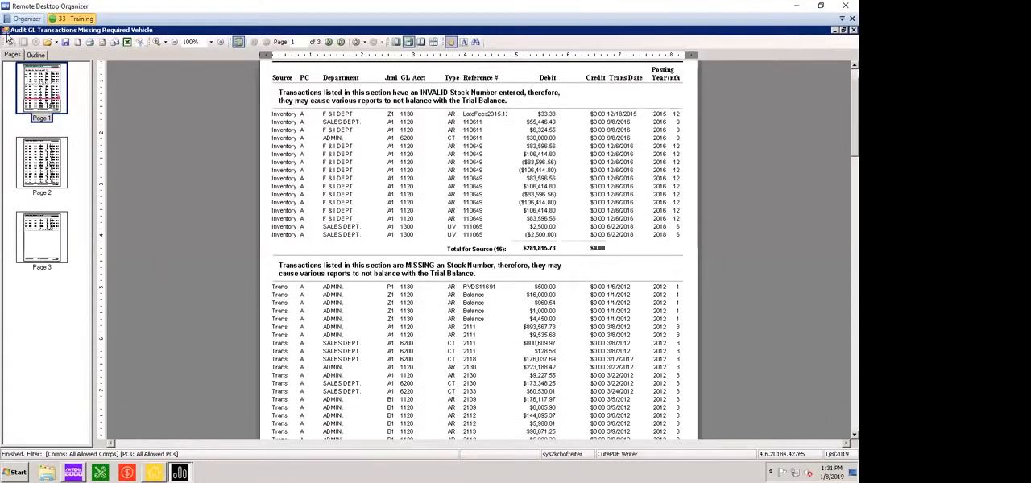
scroll(8, 38, "down", 7)
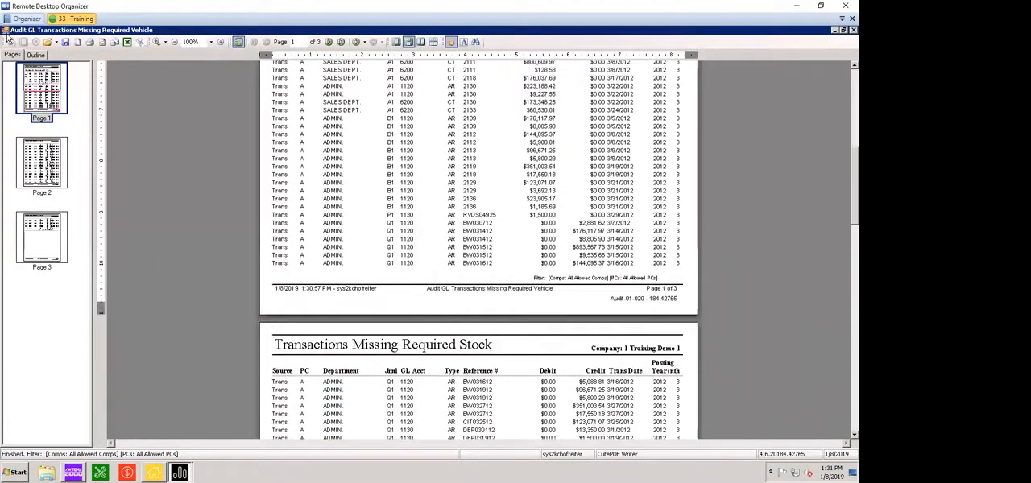
scroll(8, 38, "down", 8)
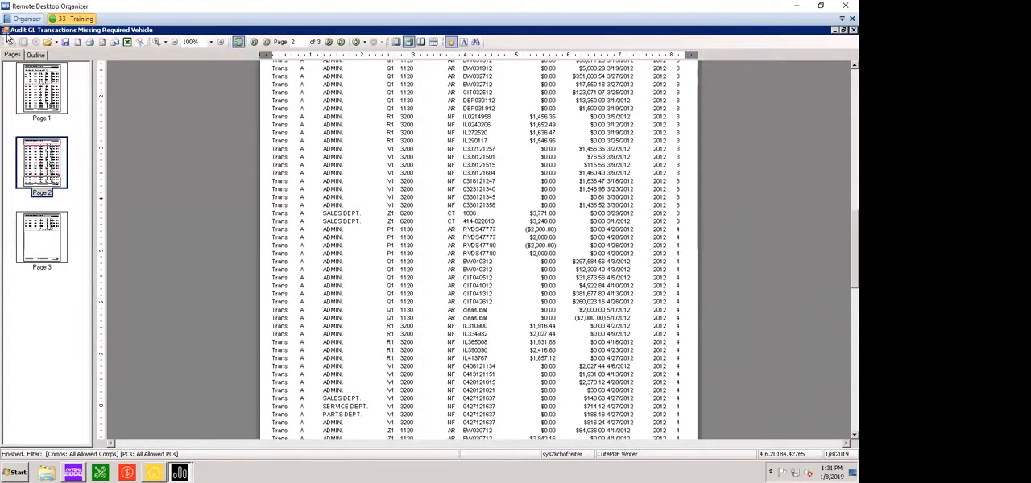
scroll(8, 37, "down", 2)
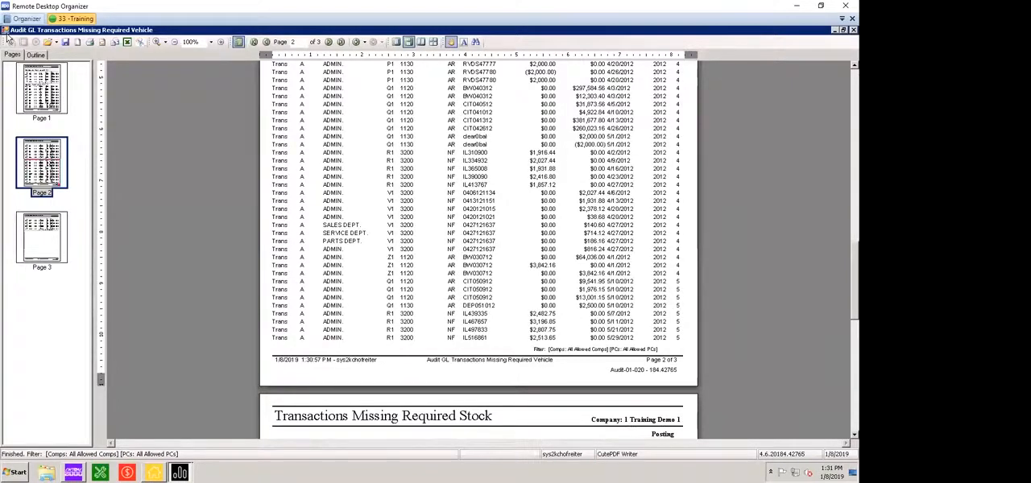
scroll(8, 38, "down", 5)
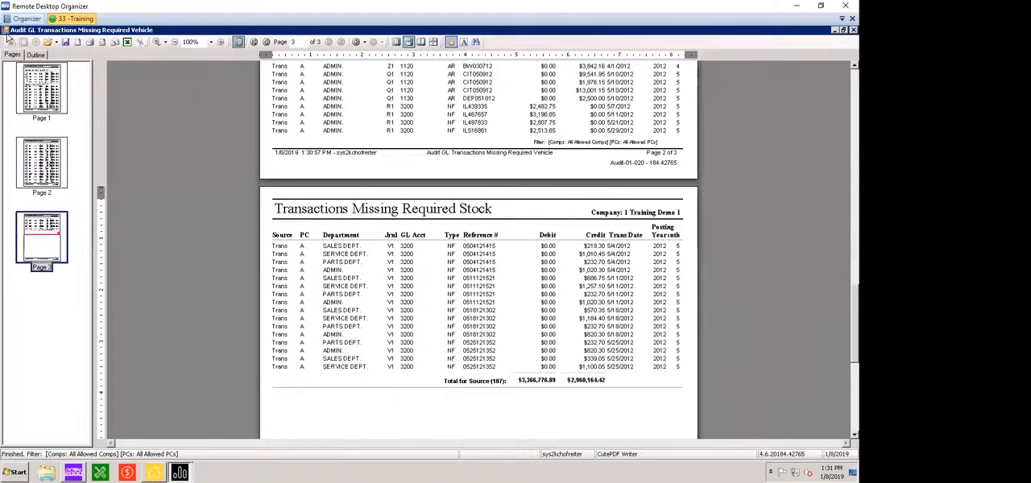
Re-examine the last two pages of the Transactions Missing Required Stock report, including the source total, and close it
scroll(9, 38, "down", 1)
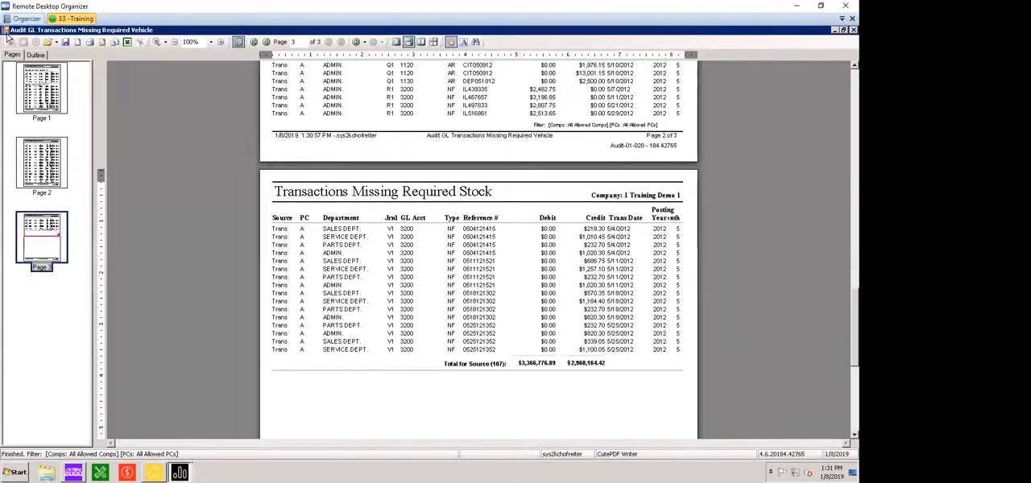
scroll(8, 38, "down", 1)
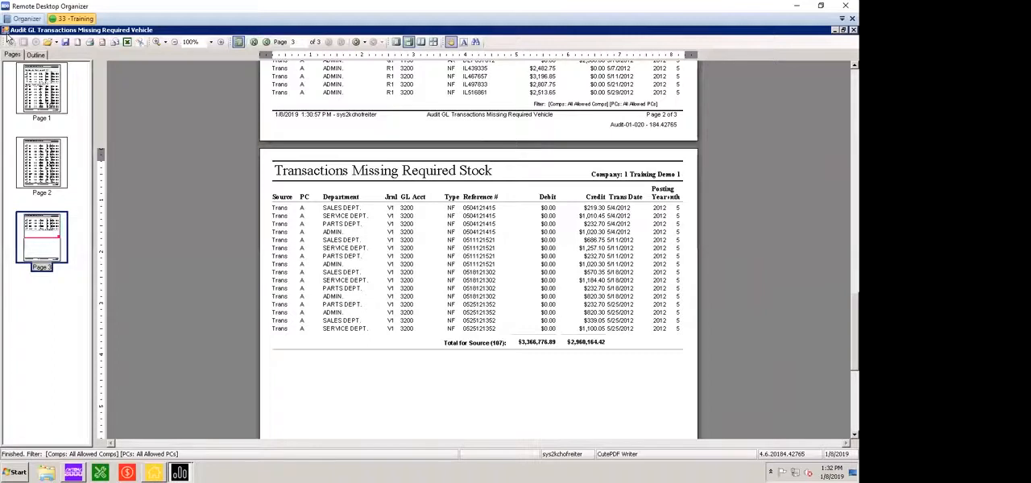
scroll(8, 38, "up", 5)
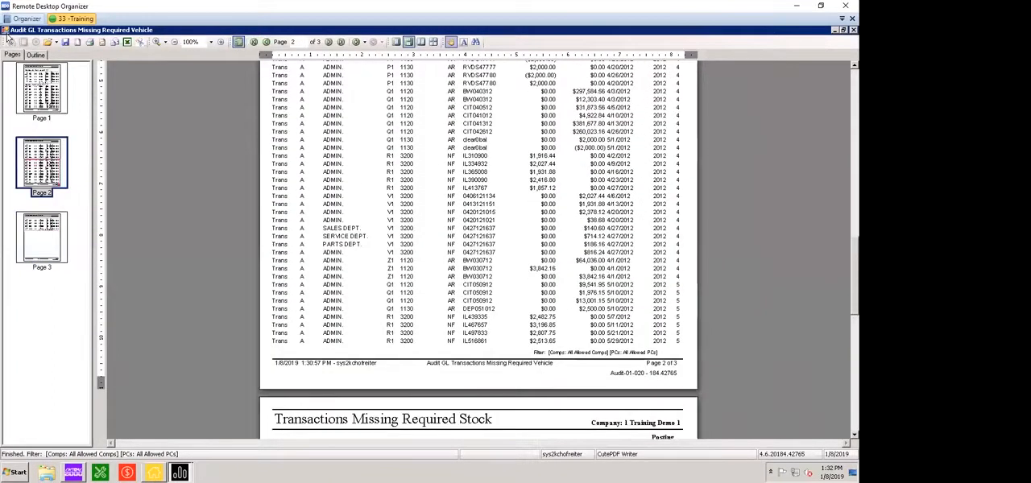
scroll(9, 39, "up", 7)
scroll(9, 39, "down", 1)
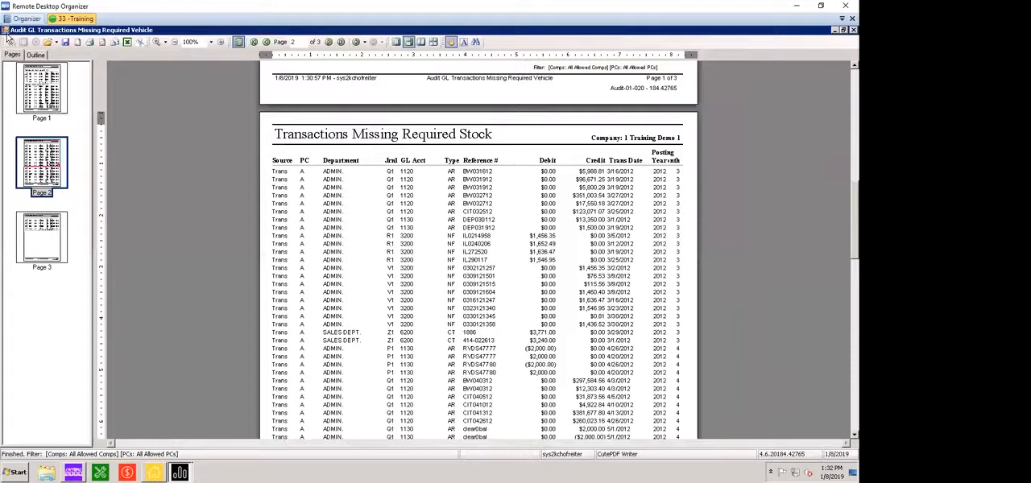
scroll(7, 39, "down", 1)
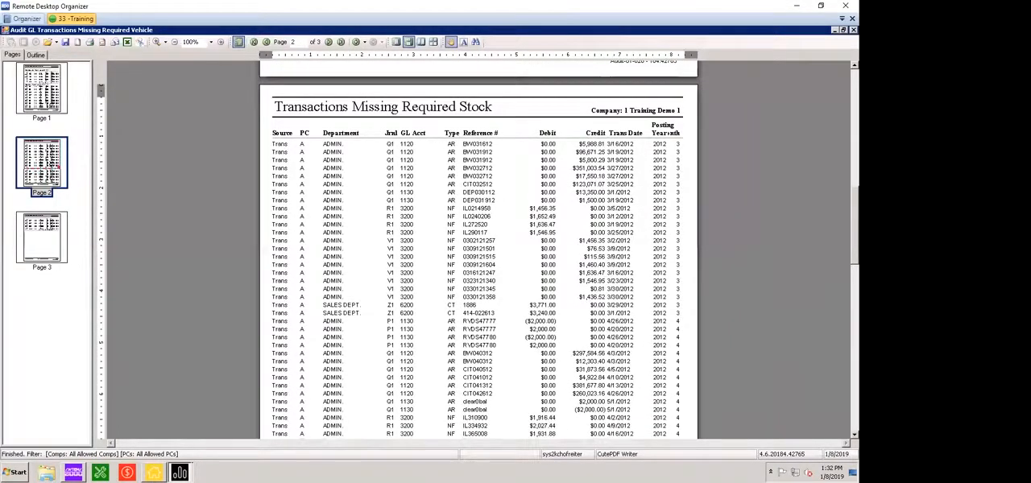
double_click(7, 32)
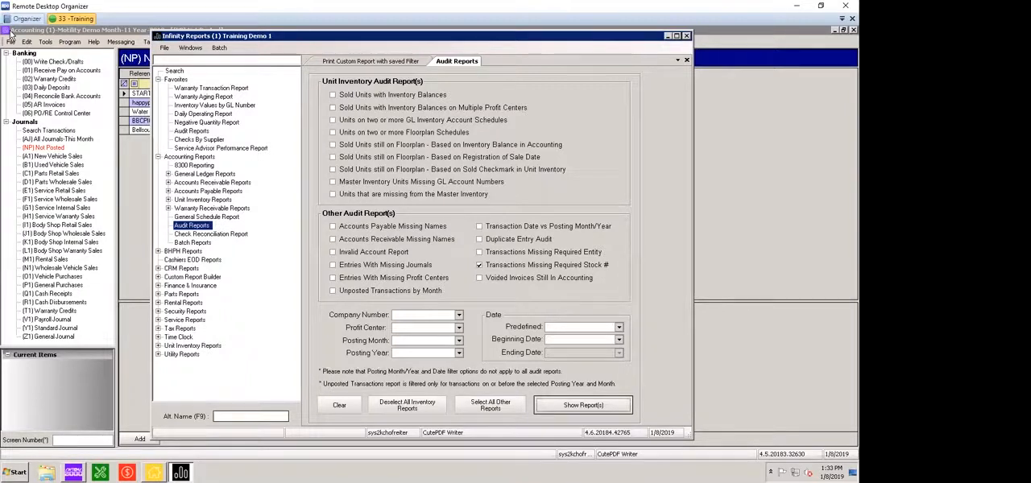
Replace the Missing Required Stock # selection with Voided Invoices Still In Accounting, run that audit report, review it and close it
left_click(479, 265)
left_click(480, 278)
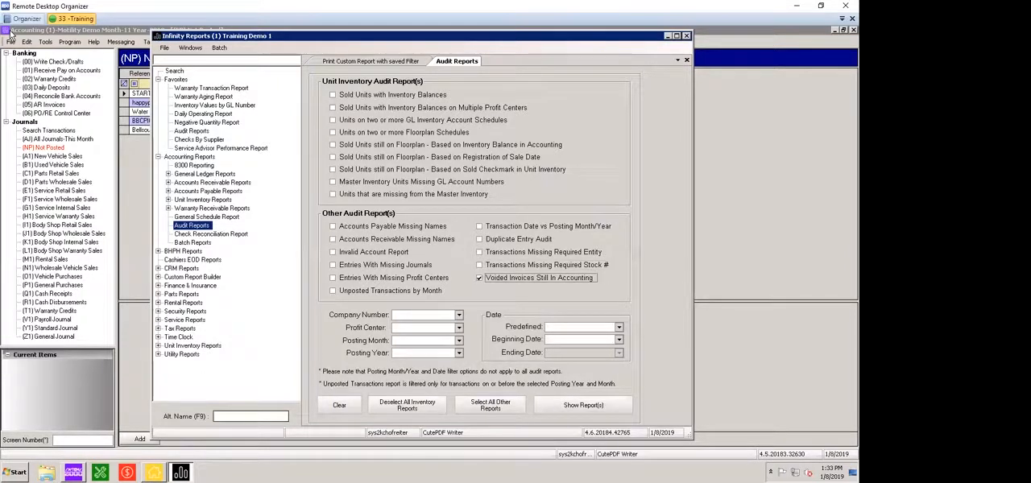
left_click(583, 405)
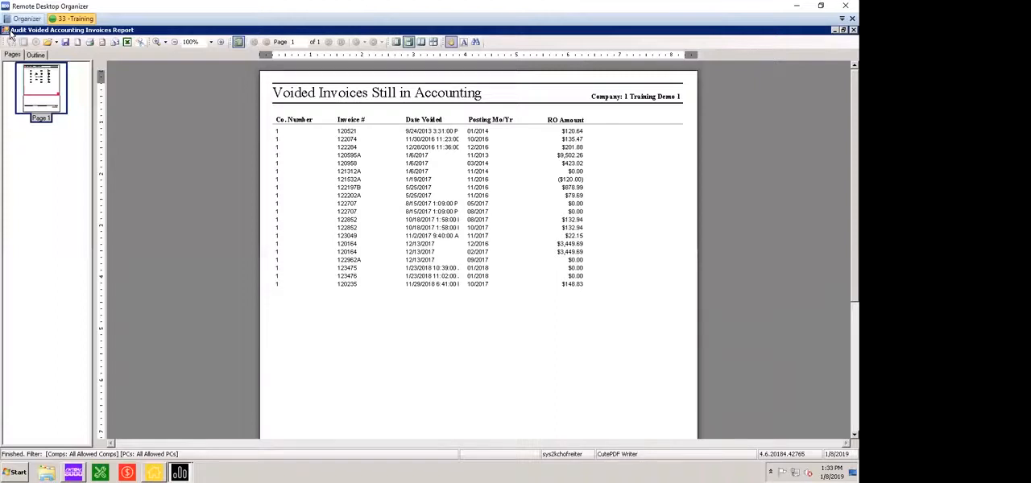
scroll(11, 35, "down", 3)
scroll(12, 35, "up", 3)
left_click(6, 31)
left_click(7, 31)
double_click(6, 32)
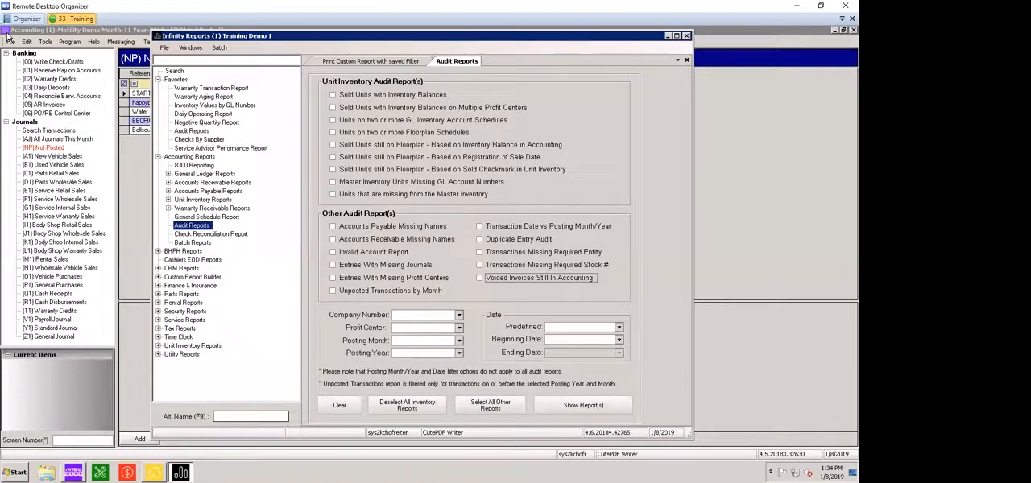
Close the Infinity Reports window and open the AR Invoices list in Accounting
left_click_drag(483, 36, 463, 42)
left_click(665, 41)
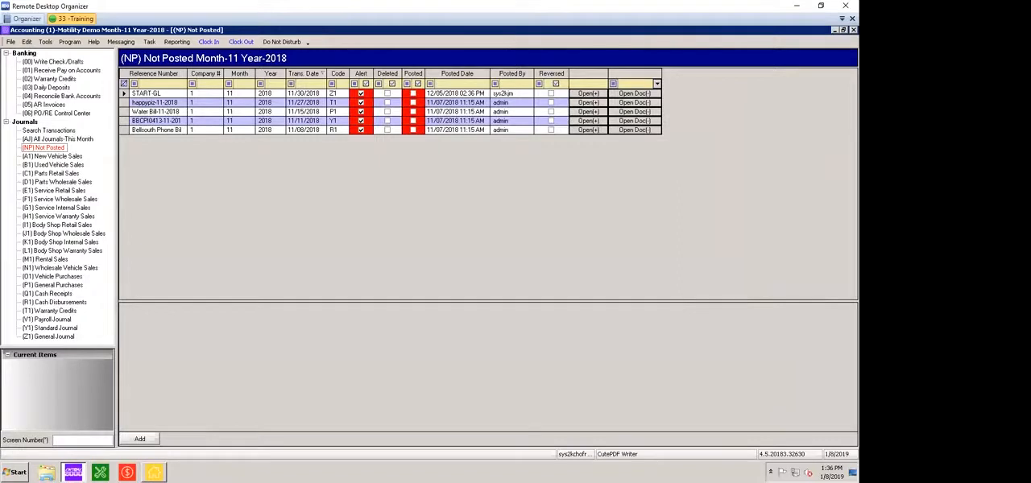
left_click(45, 104)
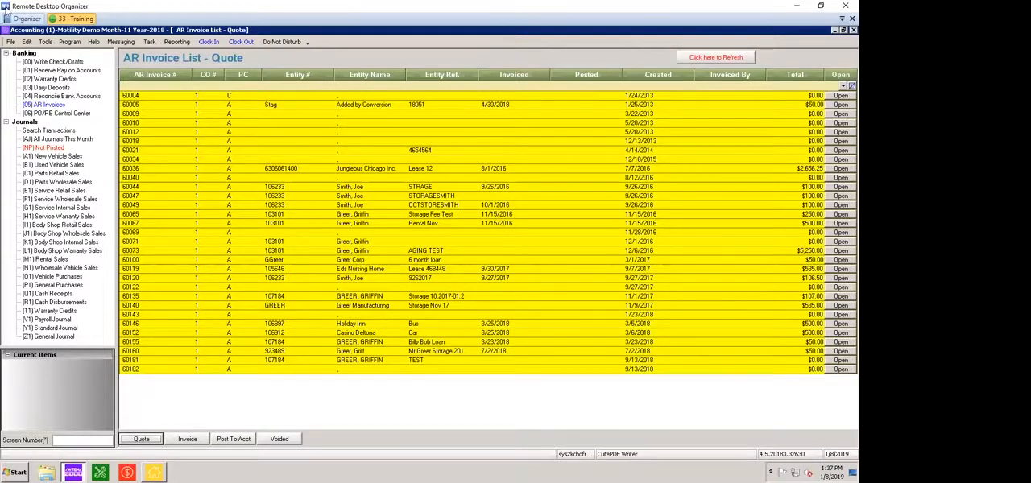
Bring up a blank AR invoice from General PO and AR Invoices, inspect its GPO Search form, and close both without searching
left_click(45, 42)
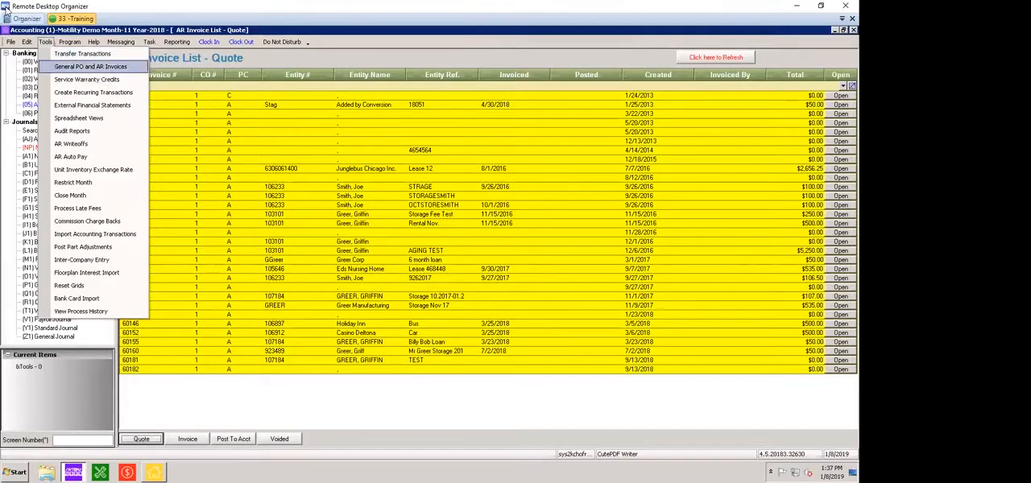
key("Return")
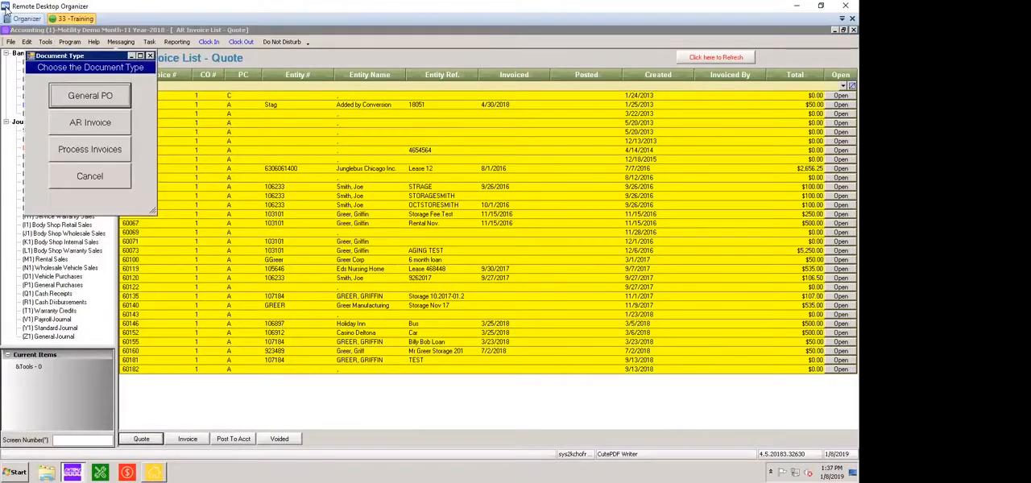
left_click(91, 122)
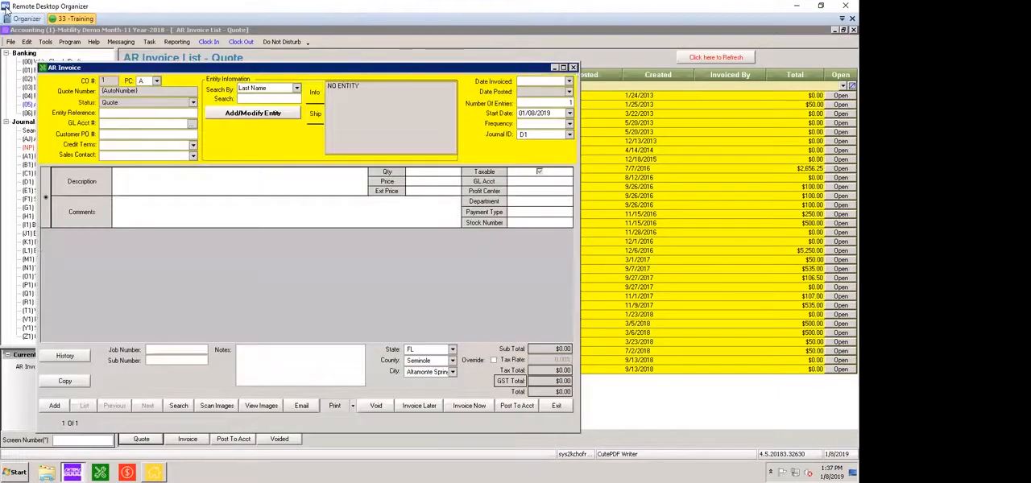
left_click(178, 406)
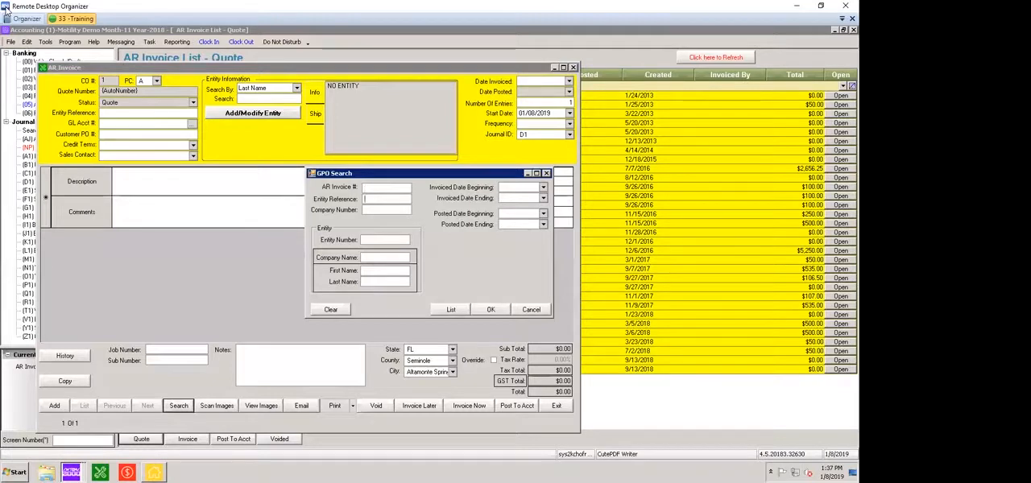
left_click(387, 210)
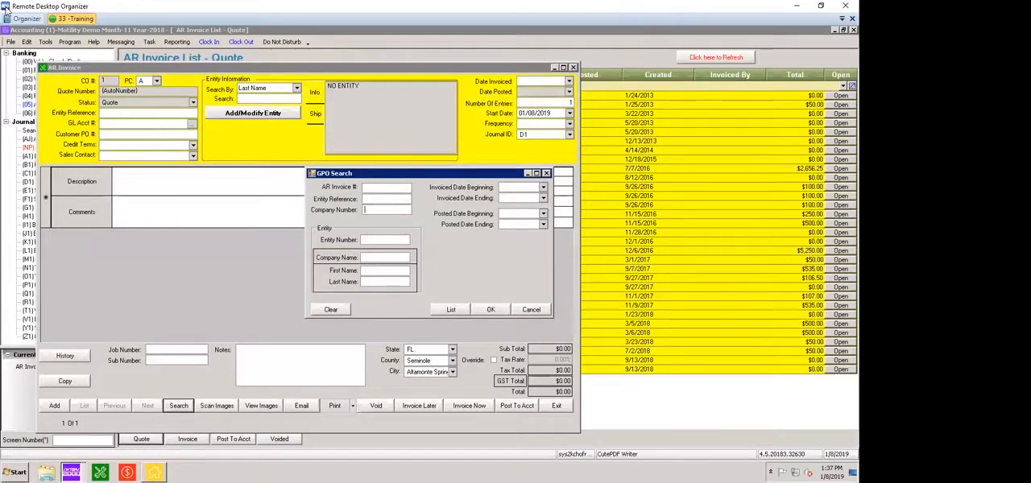
key("Tab")
left_click(546, 173)
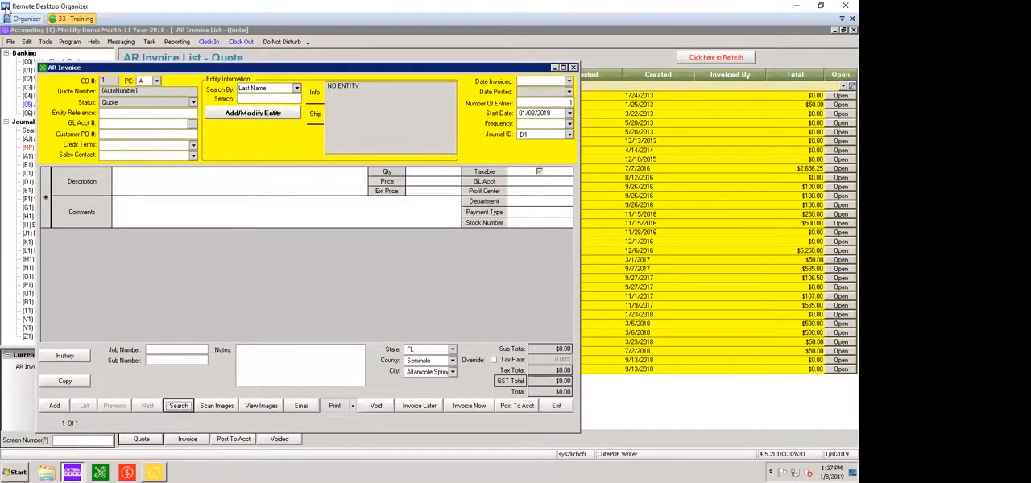
left_click(572, 67)
left_click(487, 275)
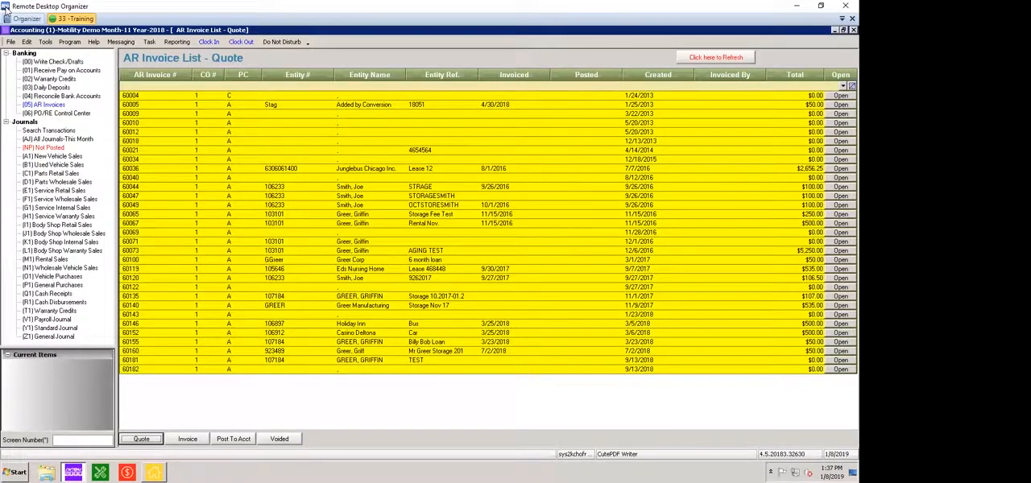
Review the AR invoice lists by status, going through Quote, Invoice, Post To Acct and Voided
left_click(369, 96)
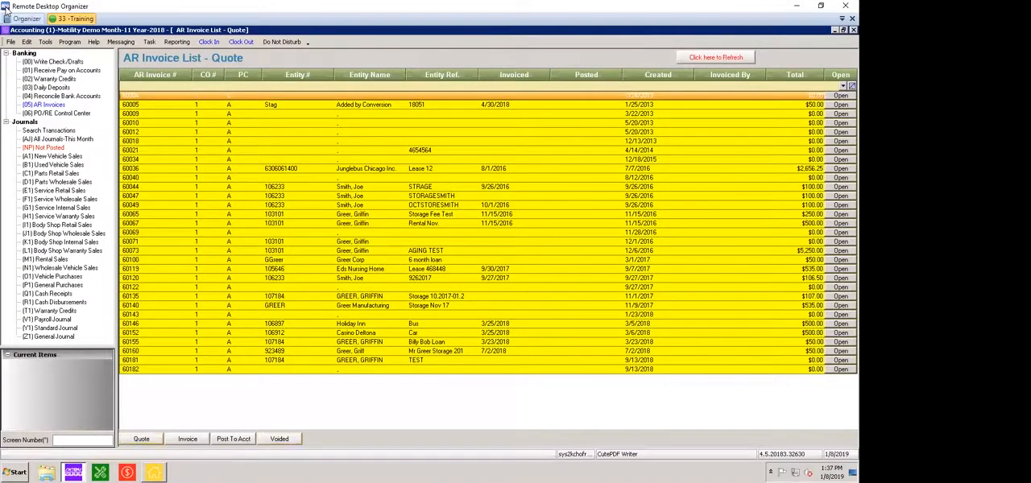
left_click(187, 439)
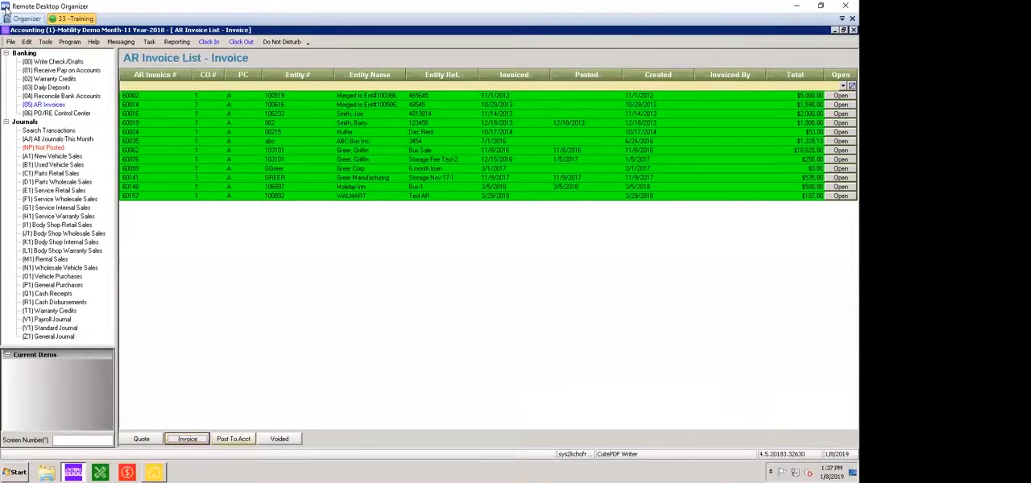
left_click(234, 439)
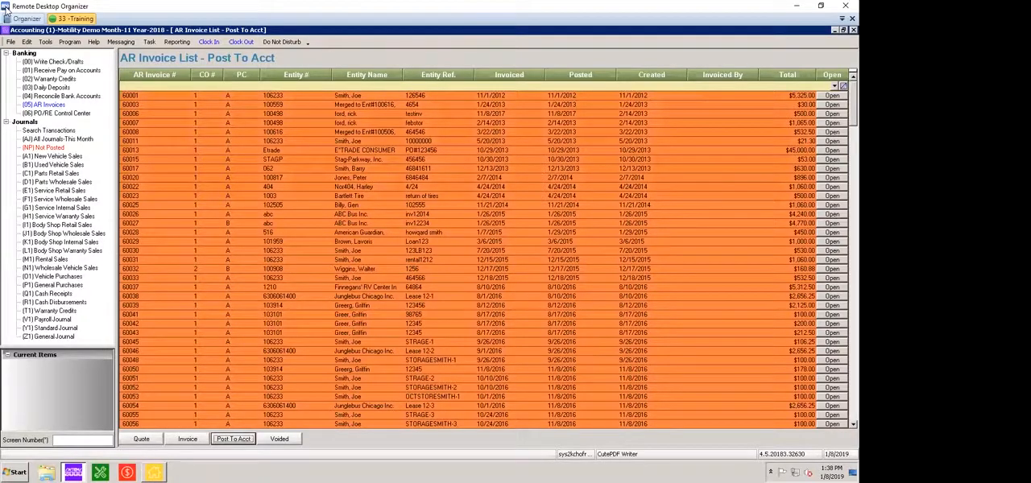
left_click(278, 438)
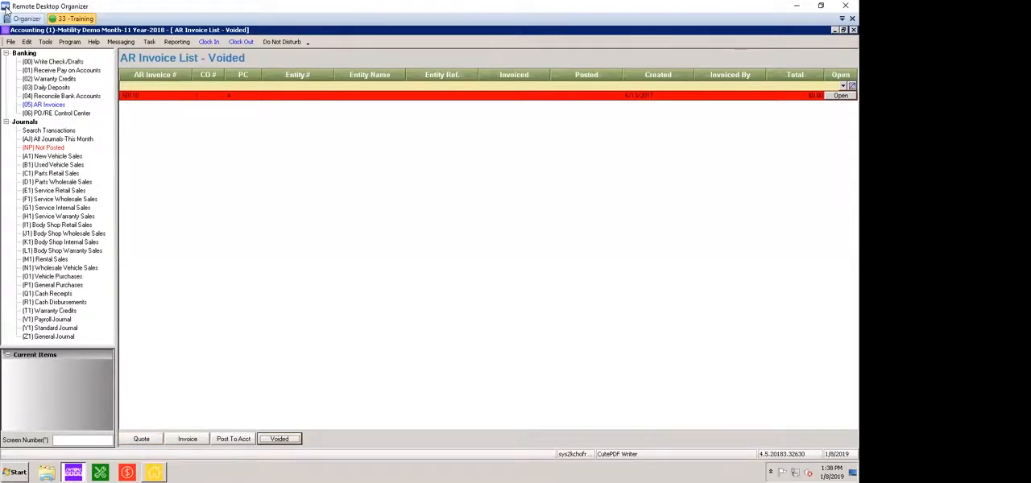
Filter the Invoice-status AR list's Entity Name column by the customer's last name, review the matches, and clear the filter
left_click(187, 439)
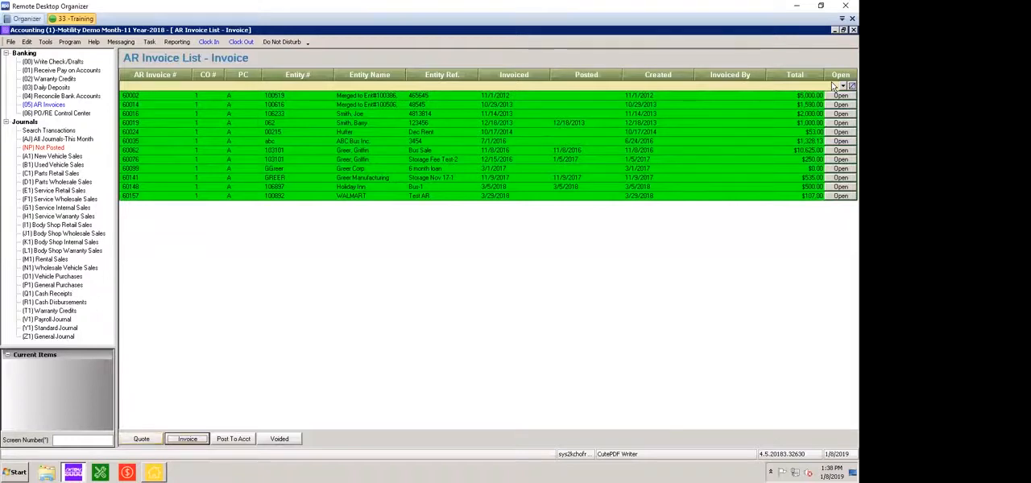
left_click(362, 85)
type("greer")
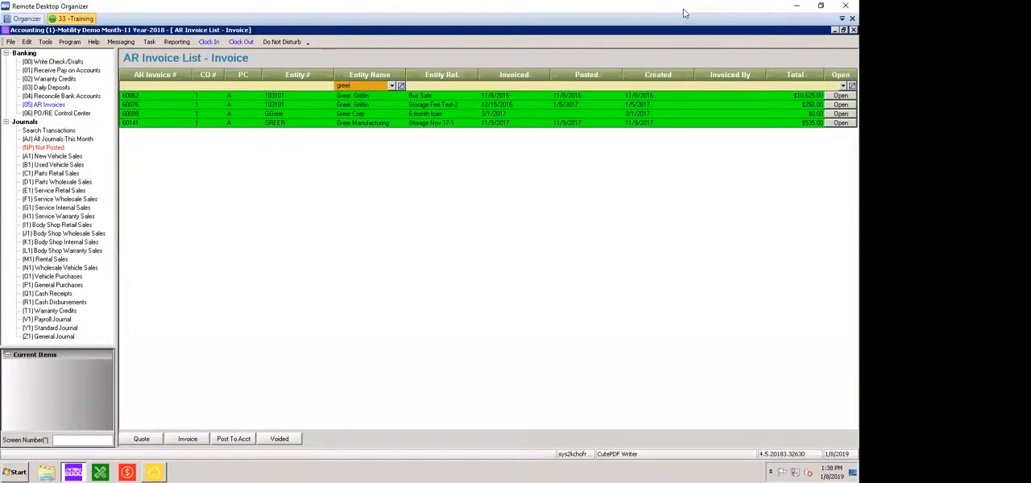
left_click(362, 123)
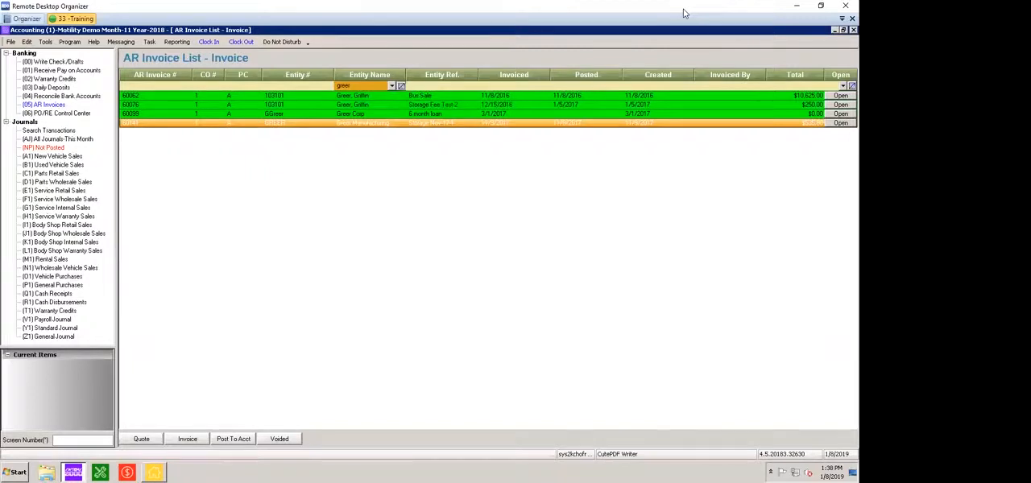
left_click(401, 87)
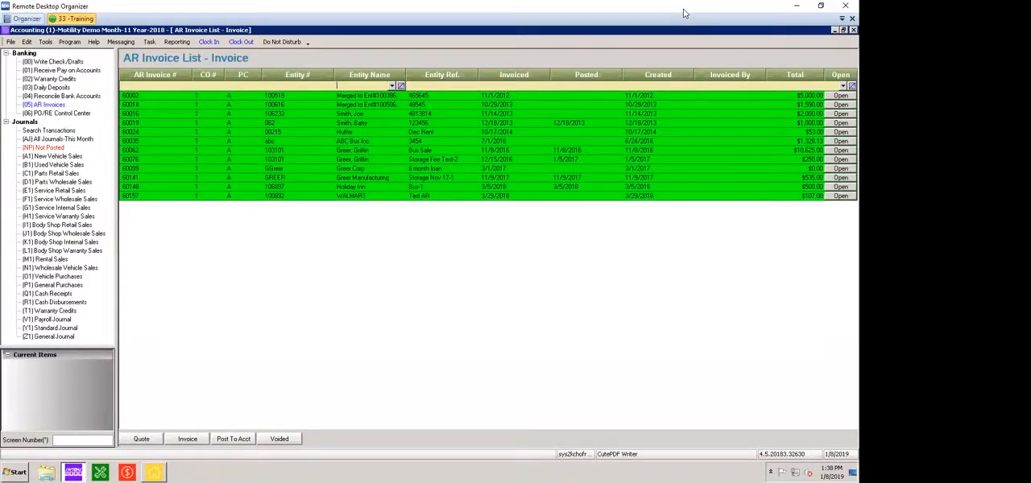
Compare the Invoice and Post To Acct lists again, then view the WALMART invoice with reference Test AR and close it
left_click(187, 439)
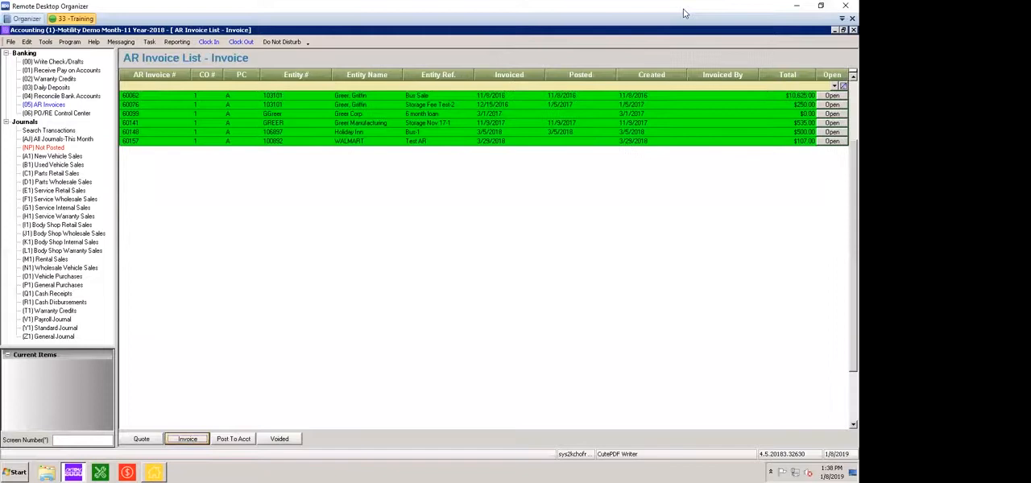
left_click(233, 439)
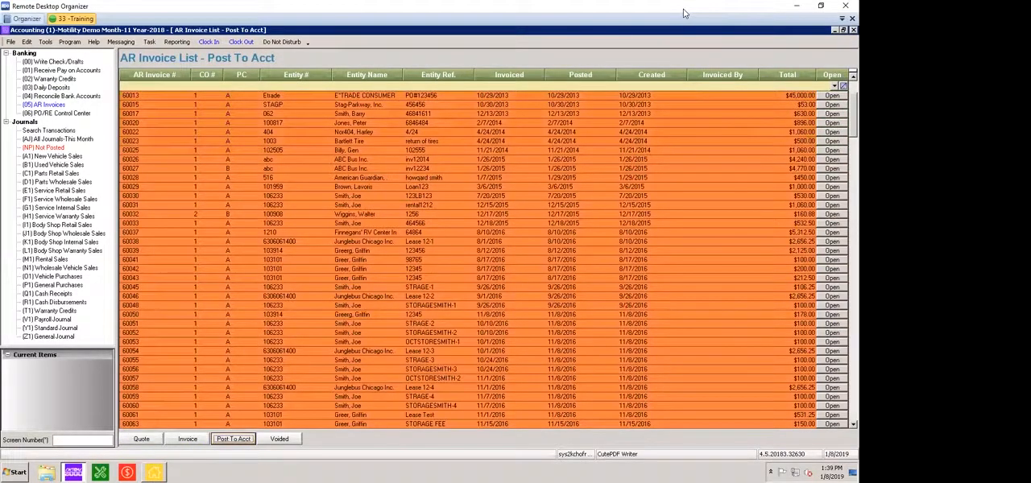
left_click(187, 439)
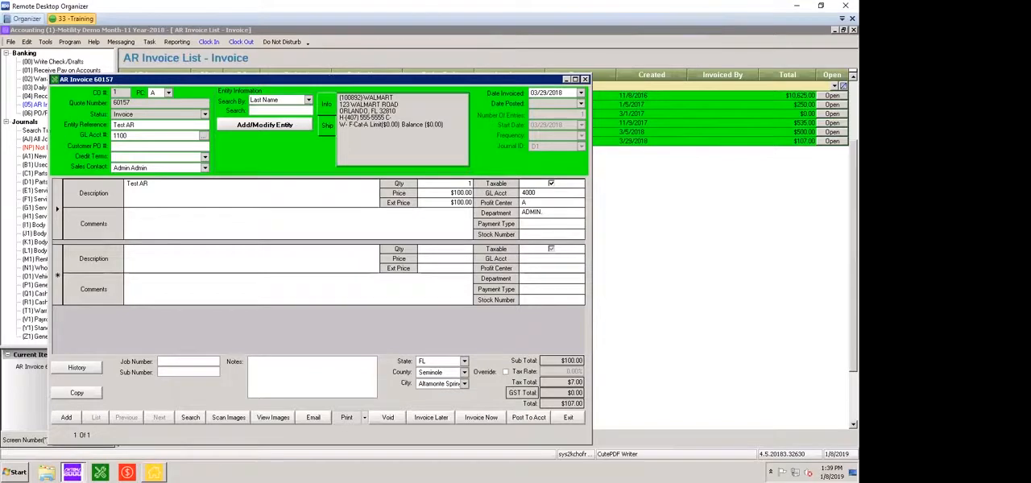
left_click(586, 79)
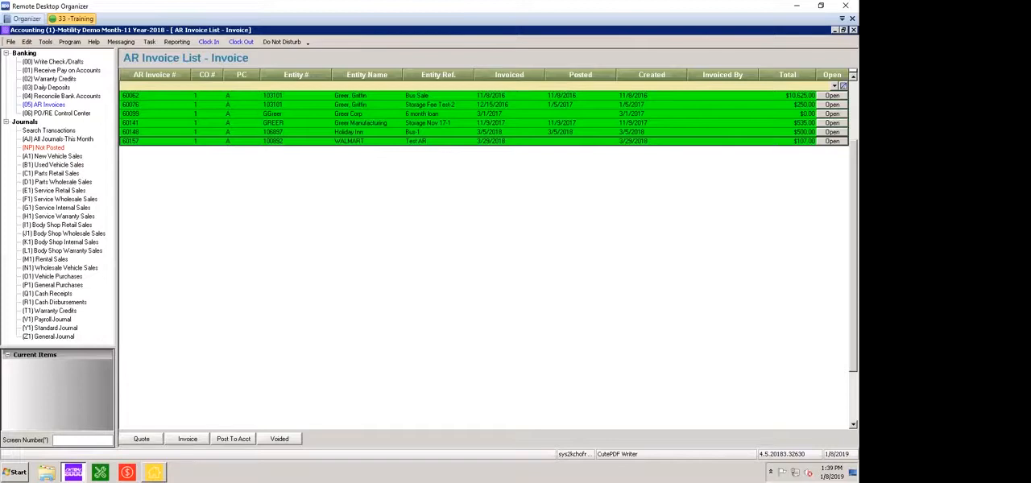
Show once more how a new AR invoice is started as a quote, and close the blank form unsaved
left_click(30, 103)
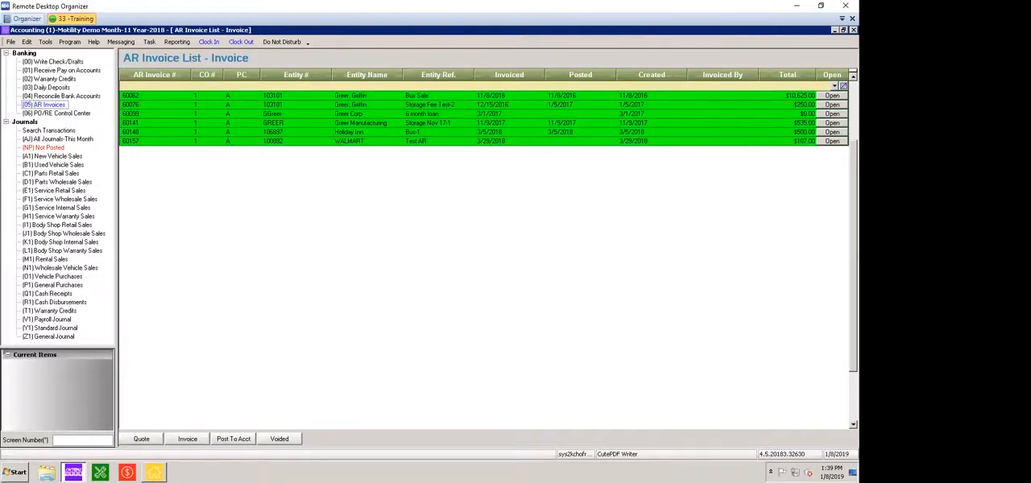
left_click(45, 41)
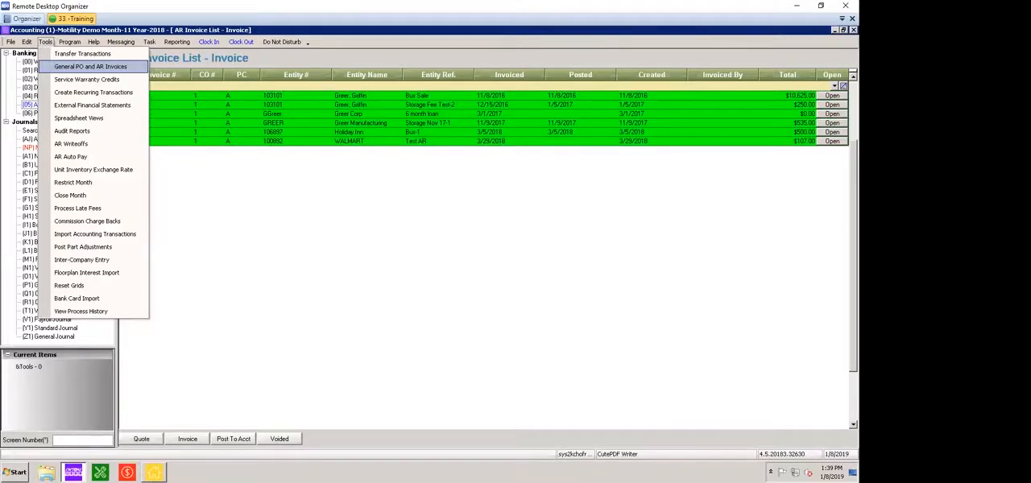
left_click(90, 67)
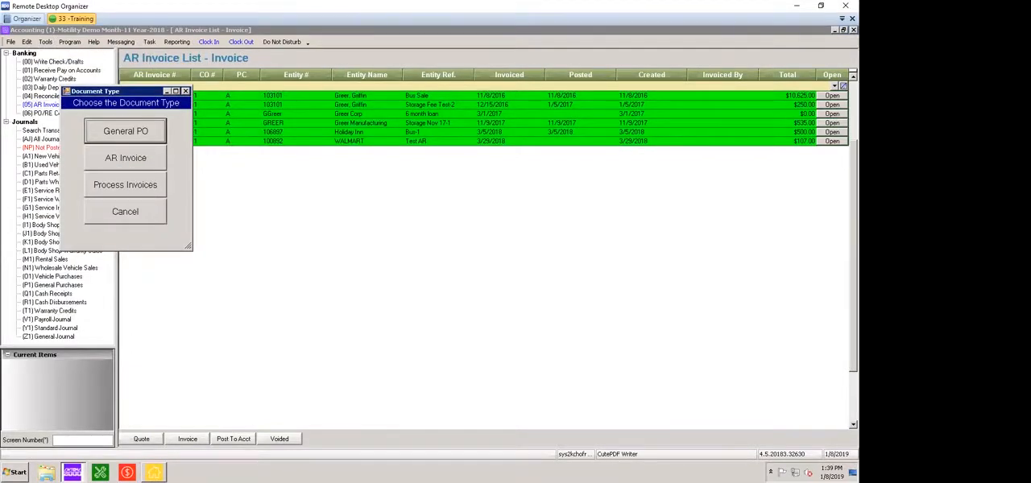
left_click(125, 158)
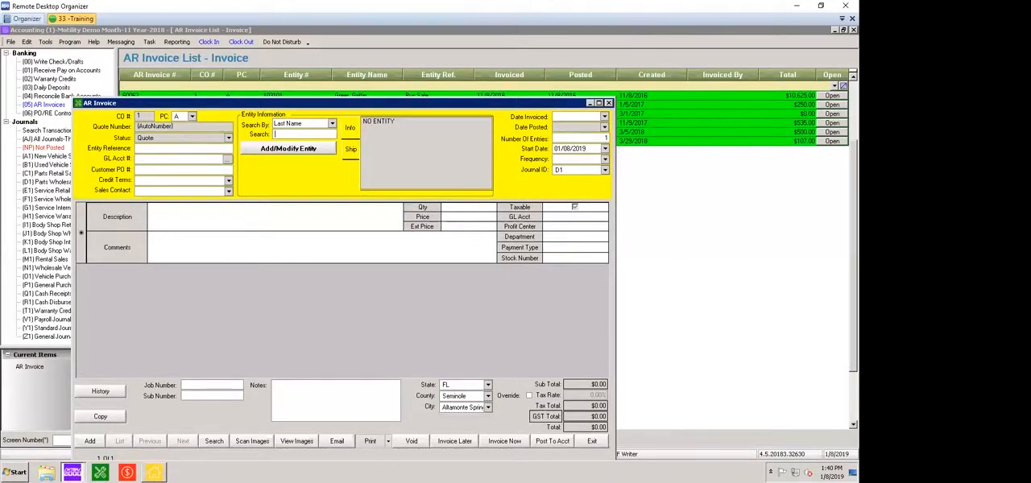
key("Escape")
left_click(488, 275)
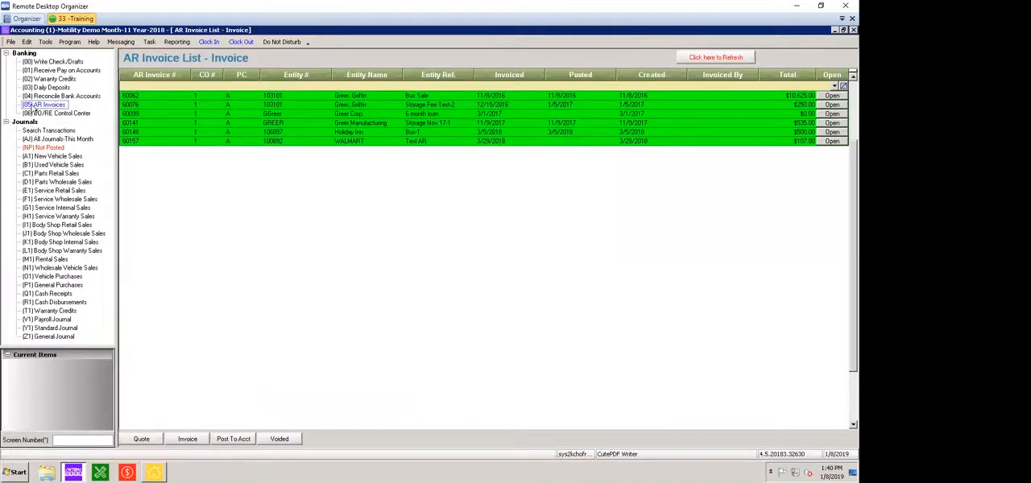
Open the PO/RE Control Center and search for purchase orders and receivers with Entity # ntp
left_click(36, 115)
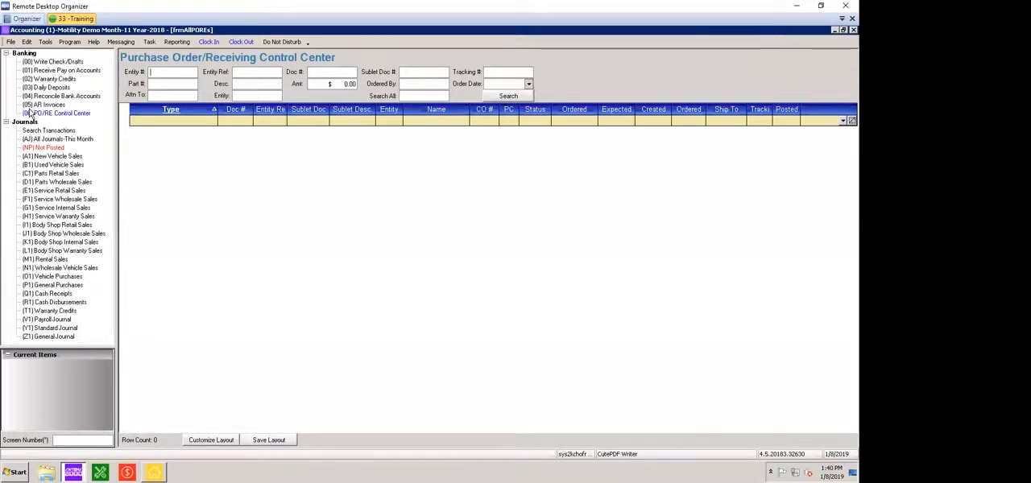
left_click(27, 113)
type("n/p")
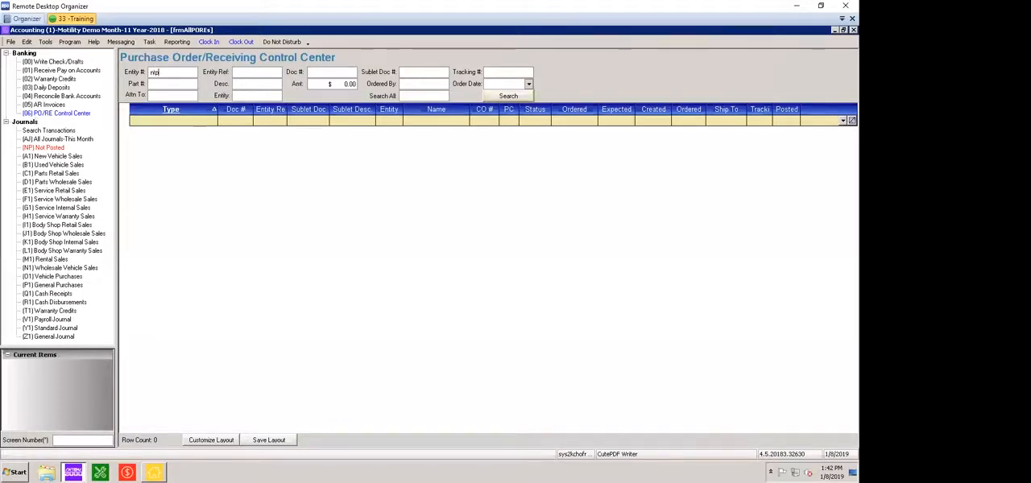
left_click(509, 96)
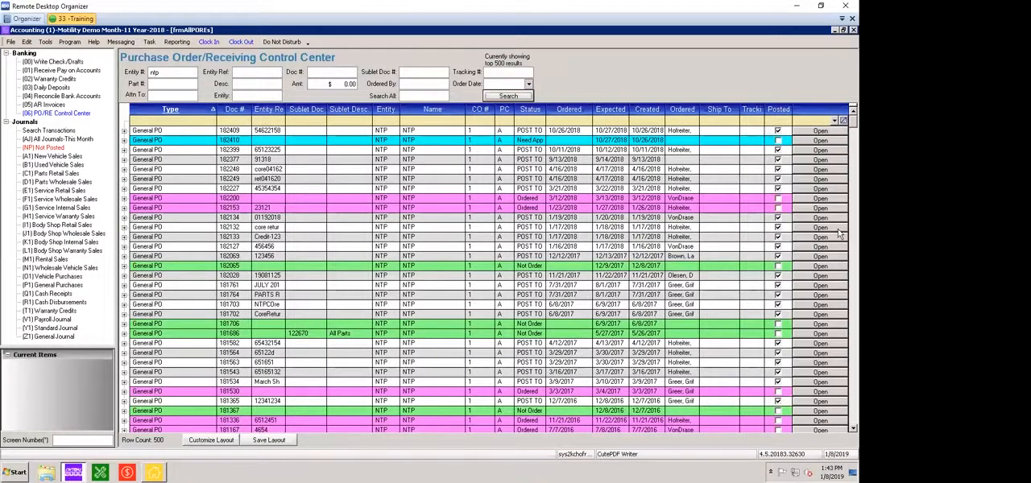
Look through the NTP results and filter them to Type receiver with Posted set to False
left_click(561, 314)
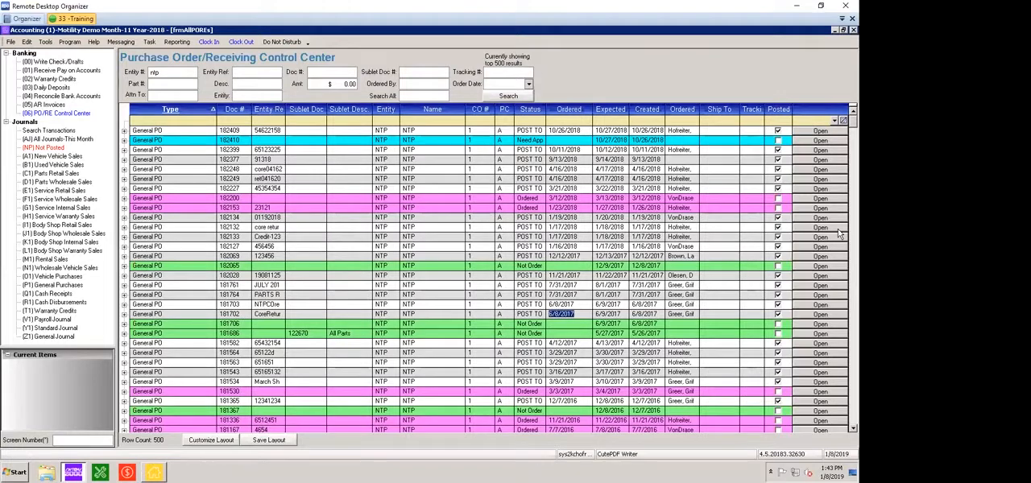
scroll(839, 234, "down", 15)
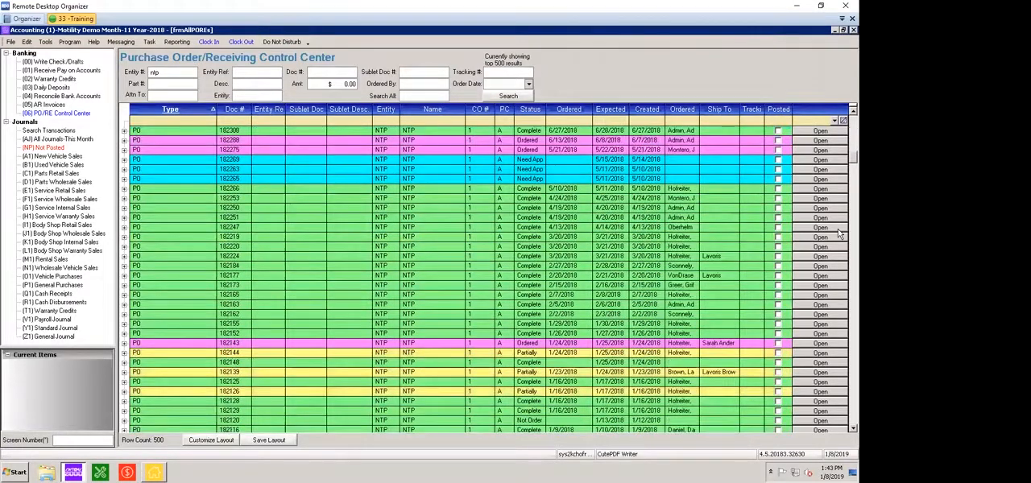
scroll(839, 233, "down", 10)
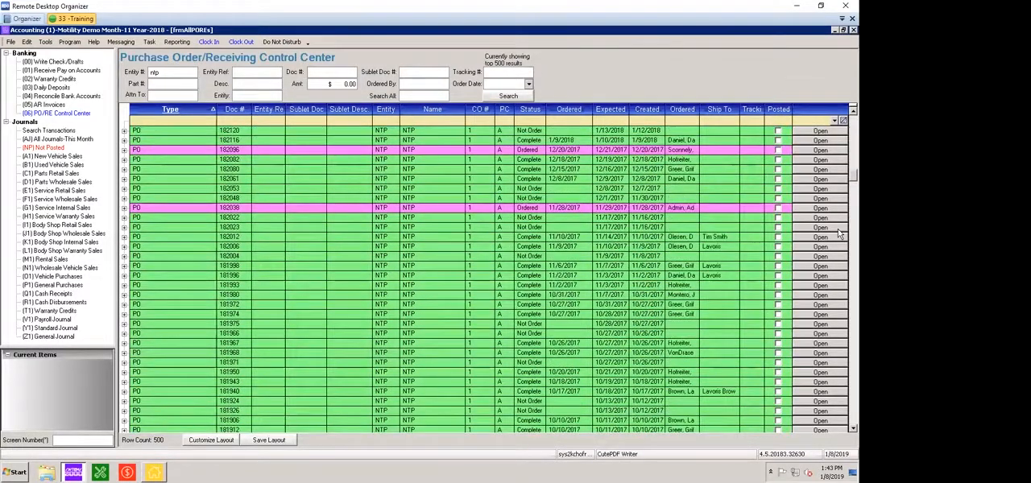
scroll(839, 234, "up", 20)
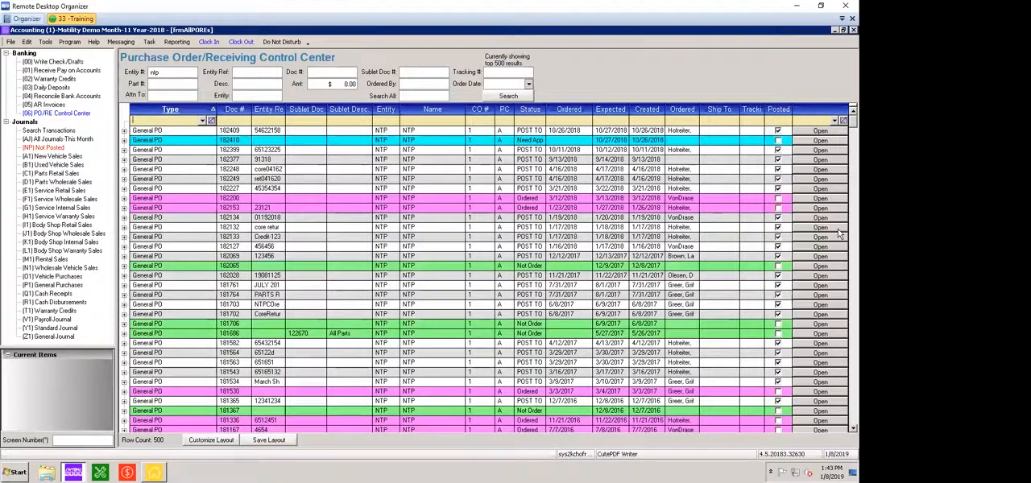
type("recei")
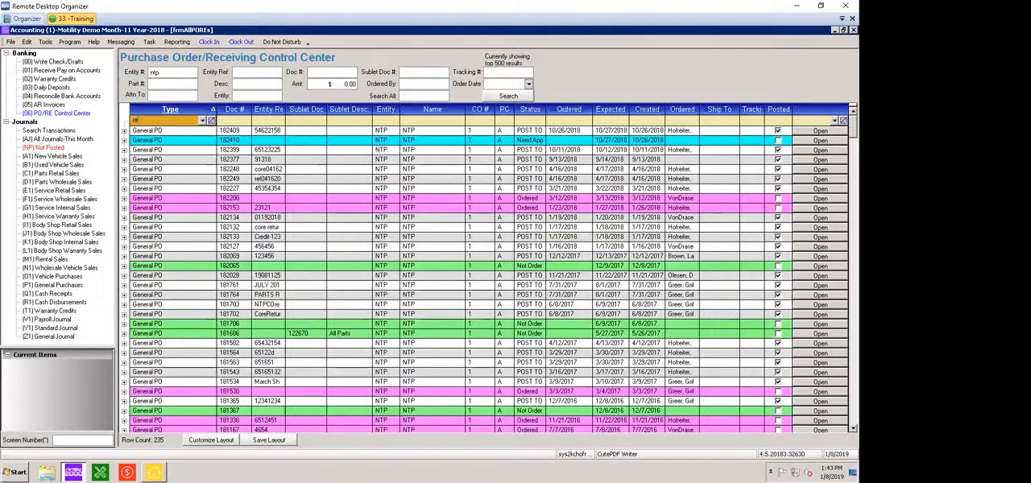
type("ver")
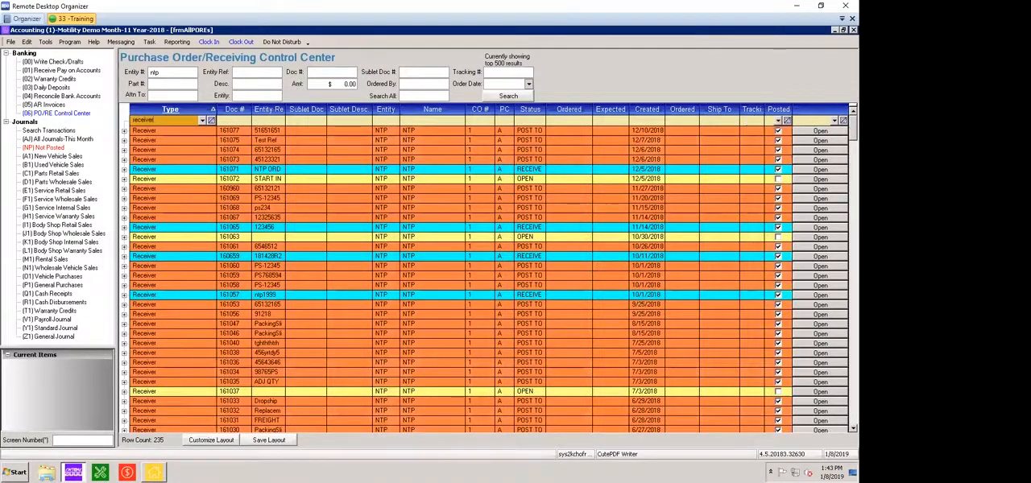
left_click(778, 120)
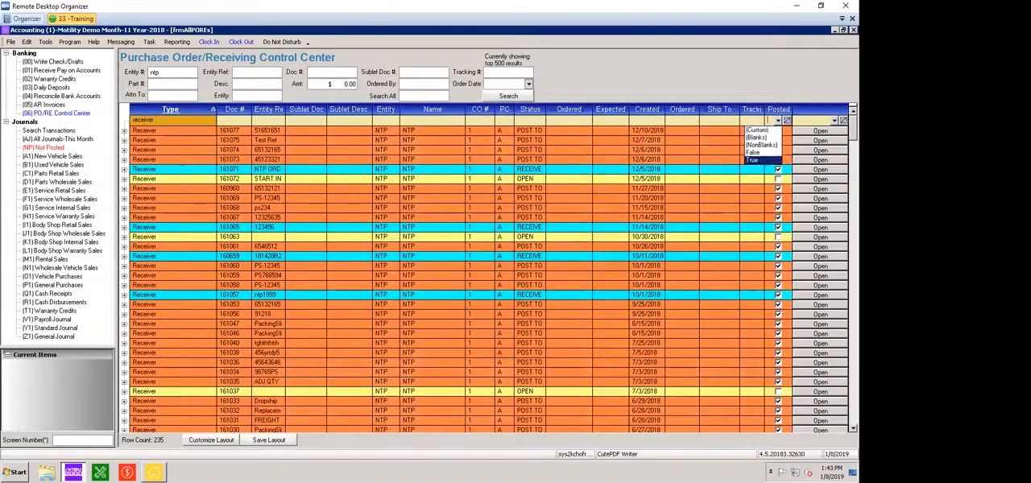
left_click(752, 152)
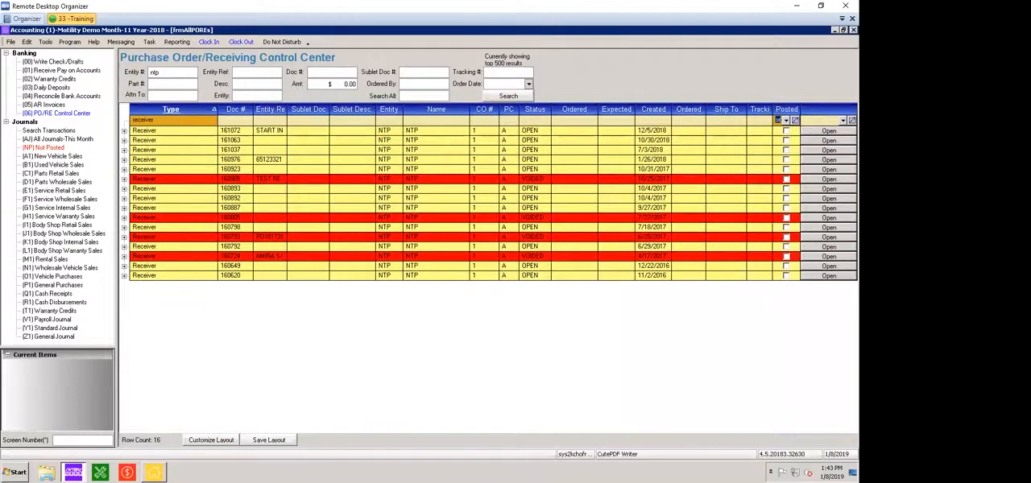
View the receiver with entity reference START INVENTORY from the unposted list, and close it
left_click(161, 227)
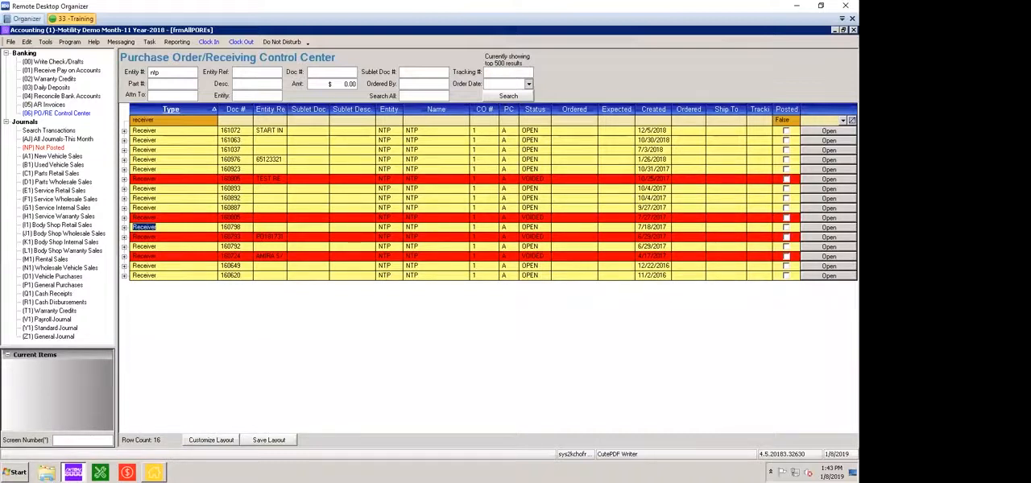
left_click(829, 130)
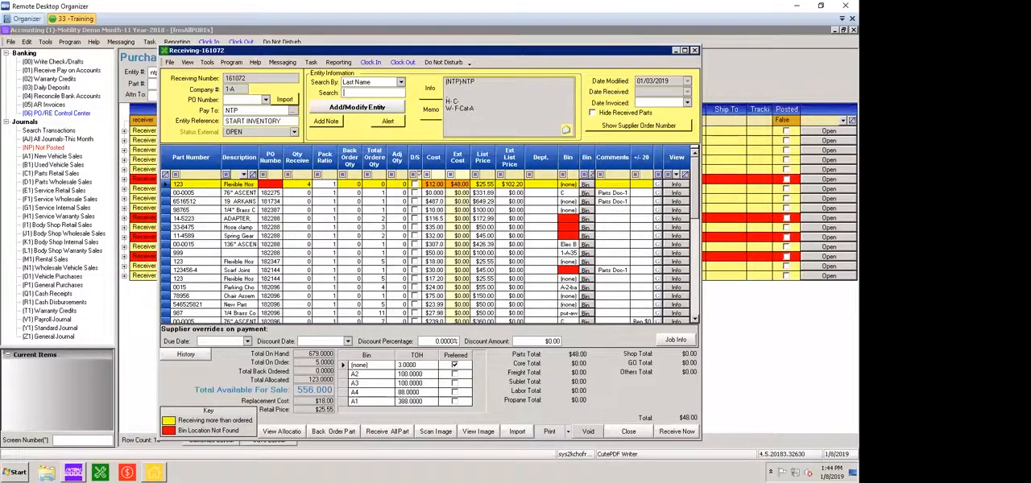
left_click(694, 50)
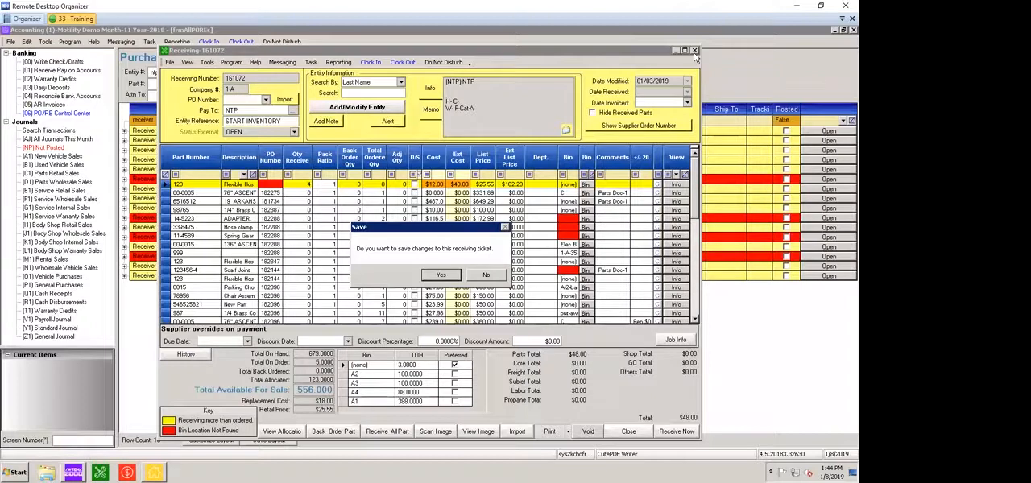
key("Return")
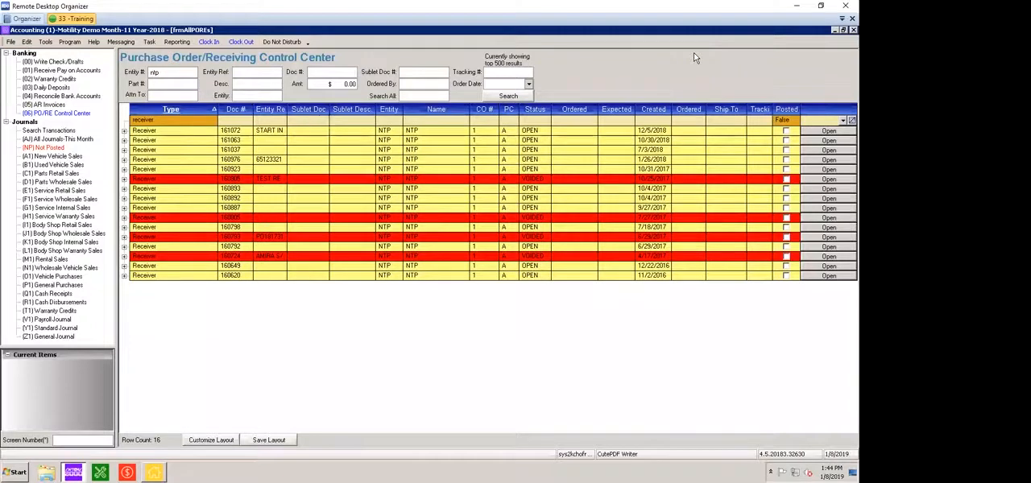
Widen the Entity Ref column in the results grid, save the layout and rerun the search
left_click_drag(286, 110, 297, 110)
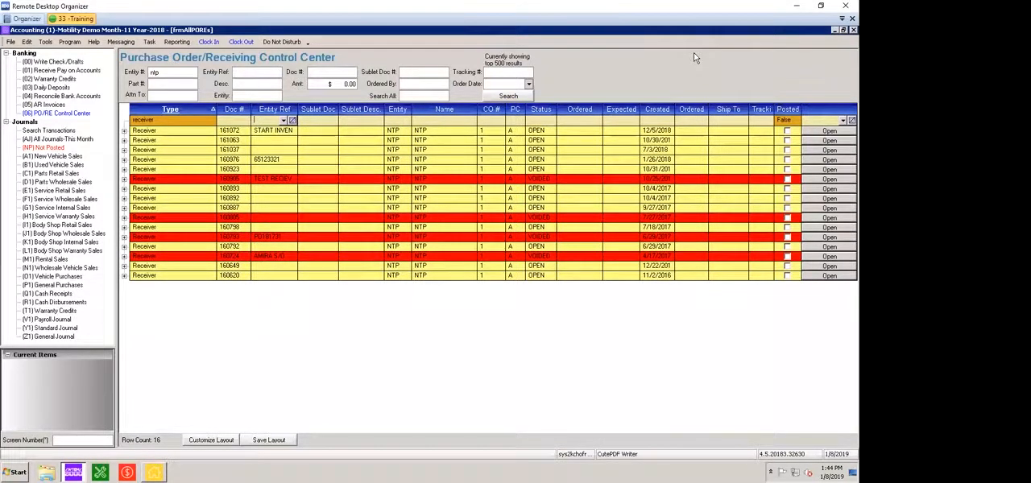
key("shift+Tab")
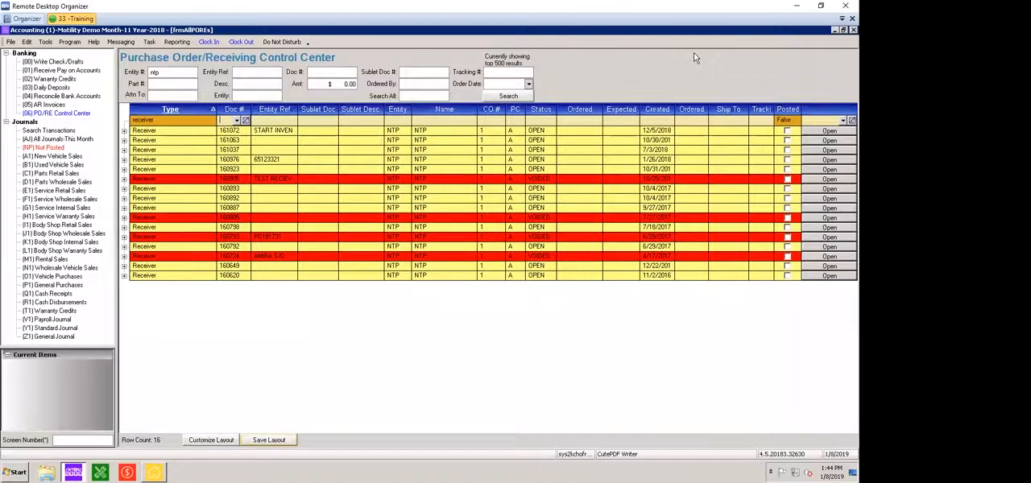
left_click(269, 440)
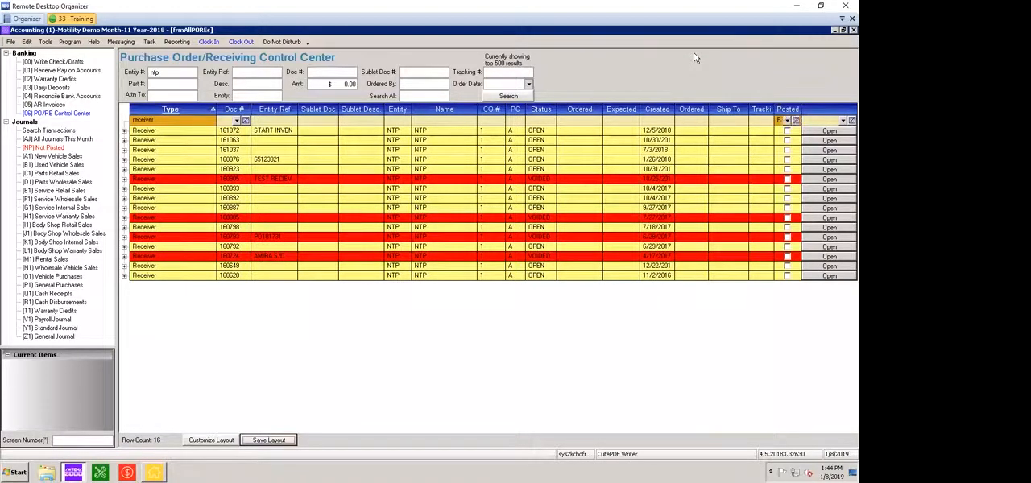
key("Return")
key("Tab")
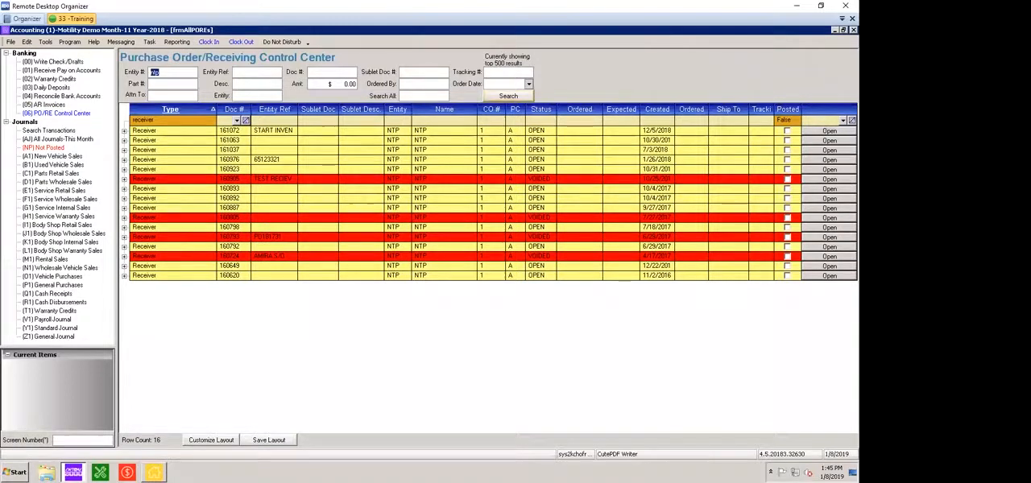
left_click(508, 96)
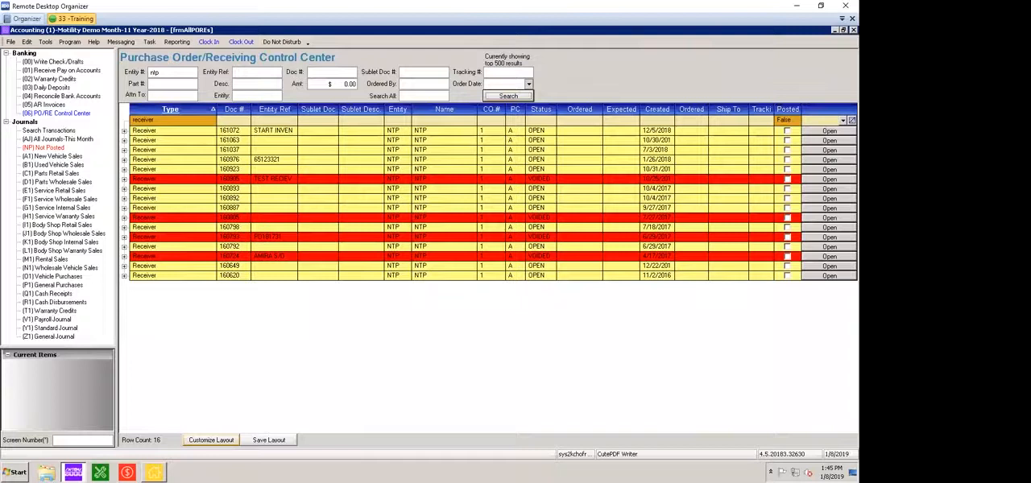
Hide the CO # and PC columns from the results grid and save the layout
left_click(211, 440)
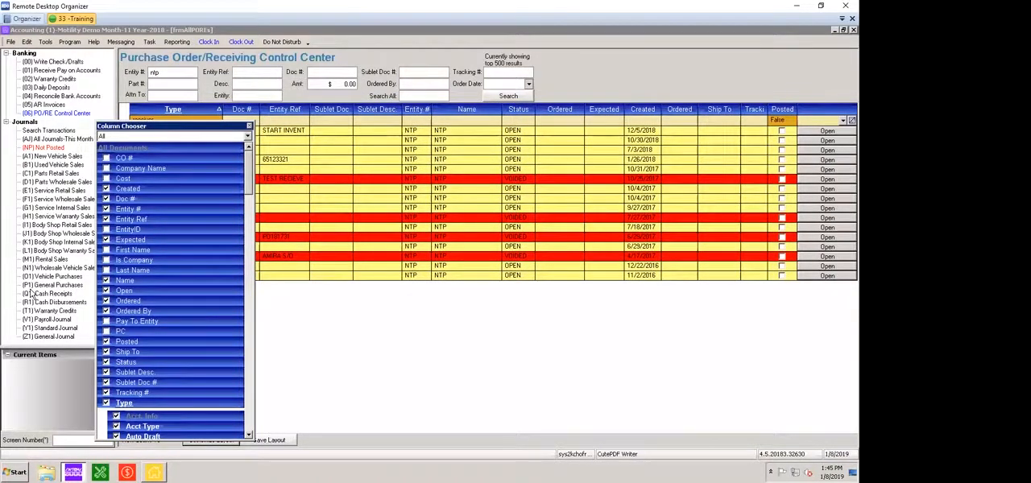
left_click_drag(174, 127, 110, 242)
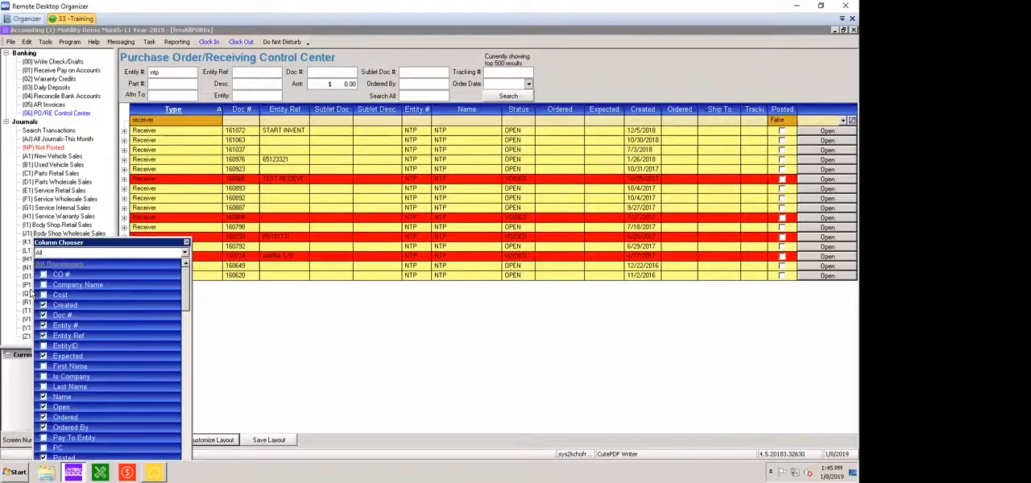
left_click(186, 242)
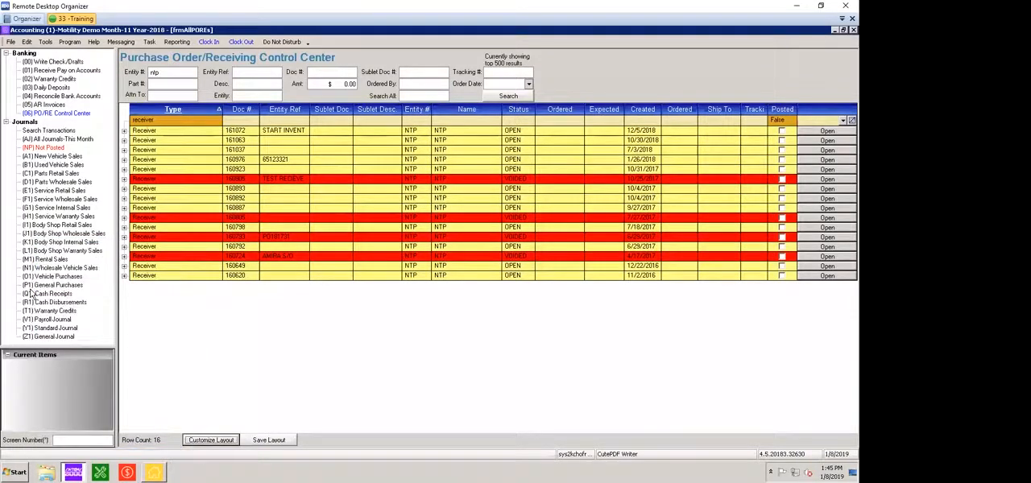
key("Tab")
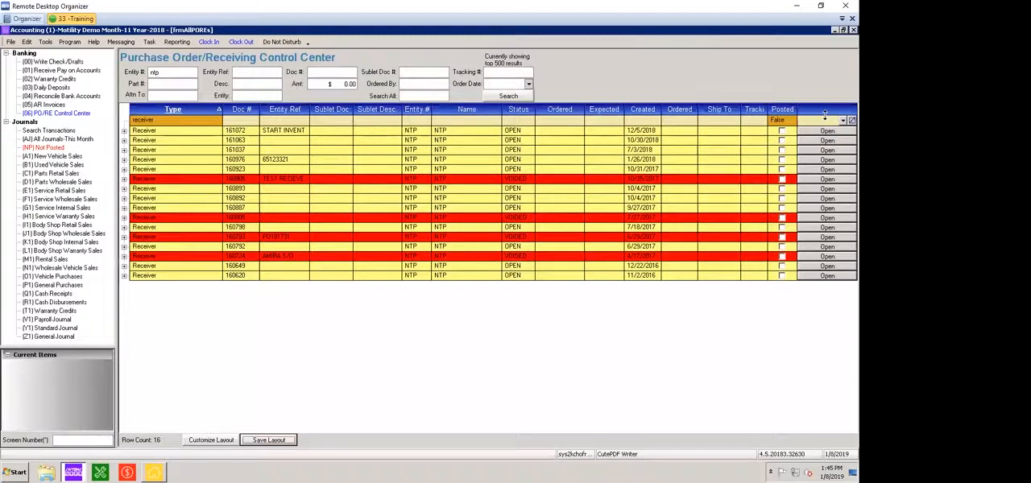
Filter the unposted NTP results to Type PO and look through the purchase orders
left_click(167, 120)
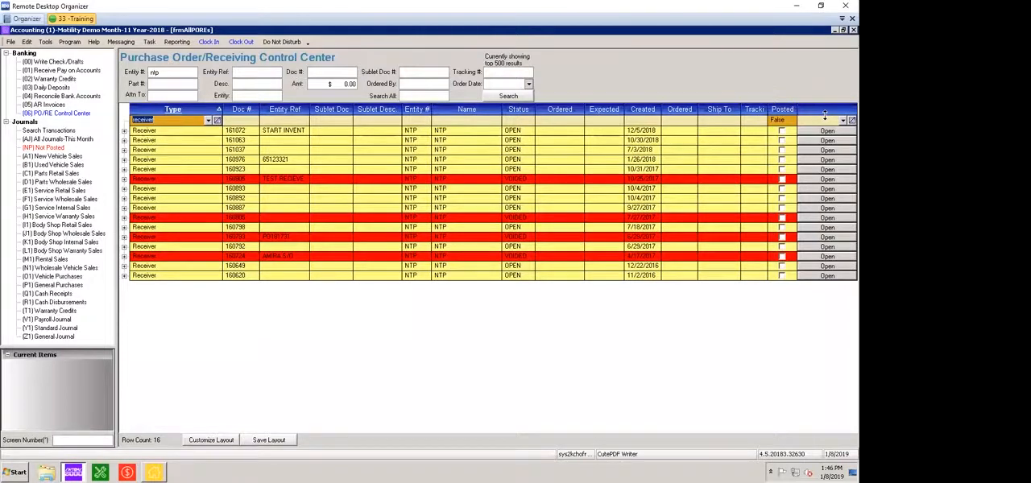
left_click(208, 120)
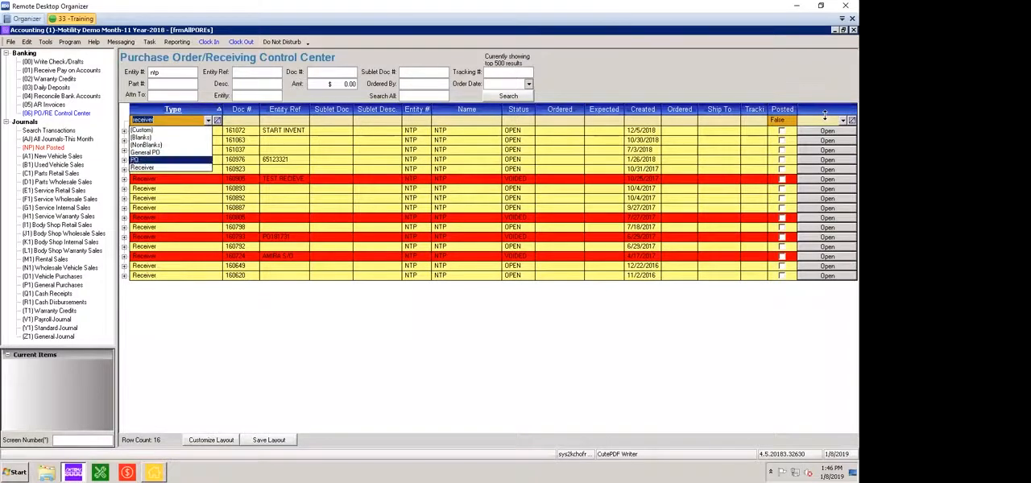
left_click(153, 159)
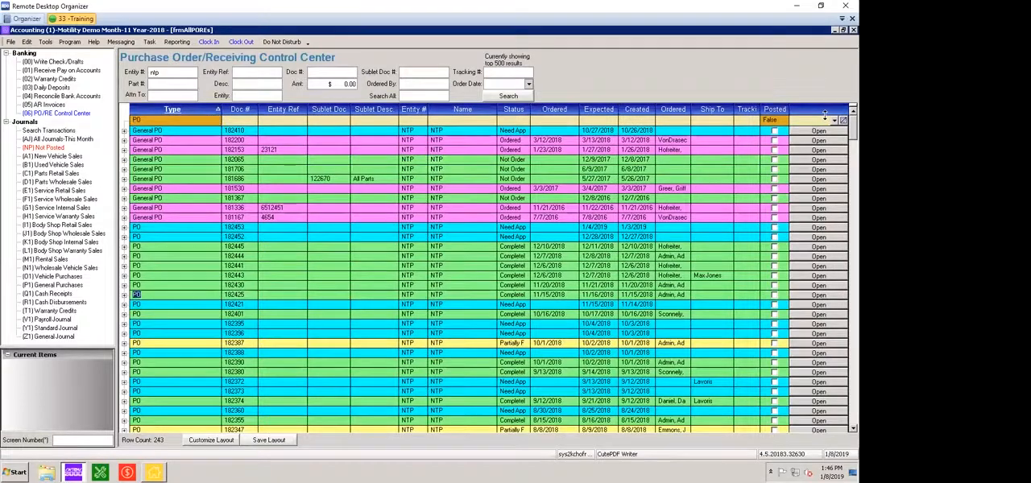
scroll(824, 115, "down", 9)
scroll(824, 114, "down", 9)
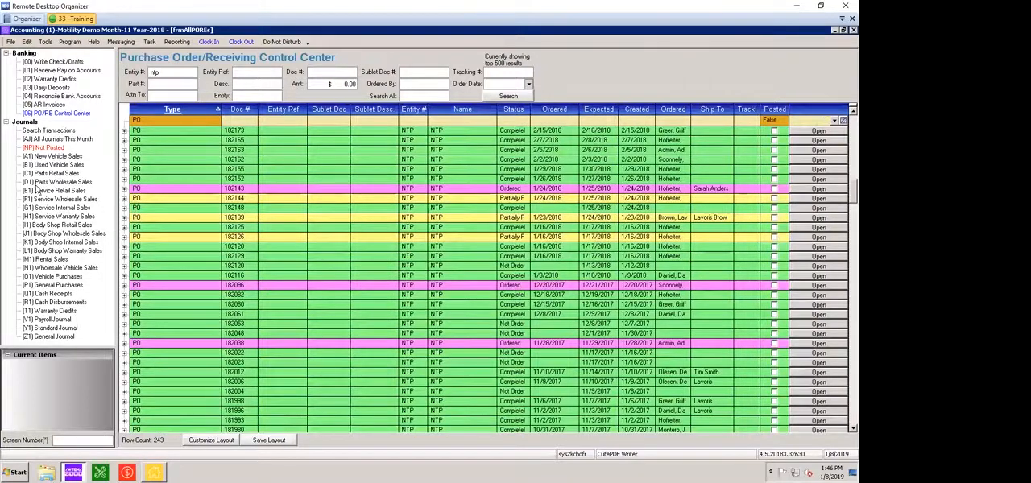
Set the Type filter back to Receiver so only unposted NTP receivers are listed
left_click(207, 120)
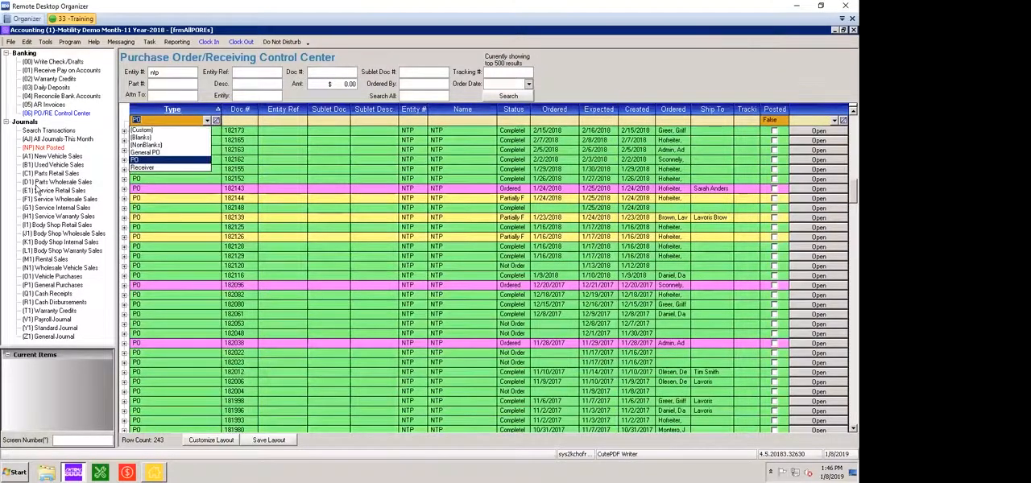
left_click(144, 168)
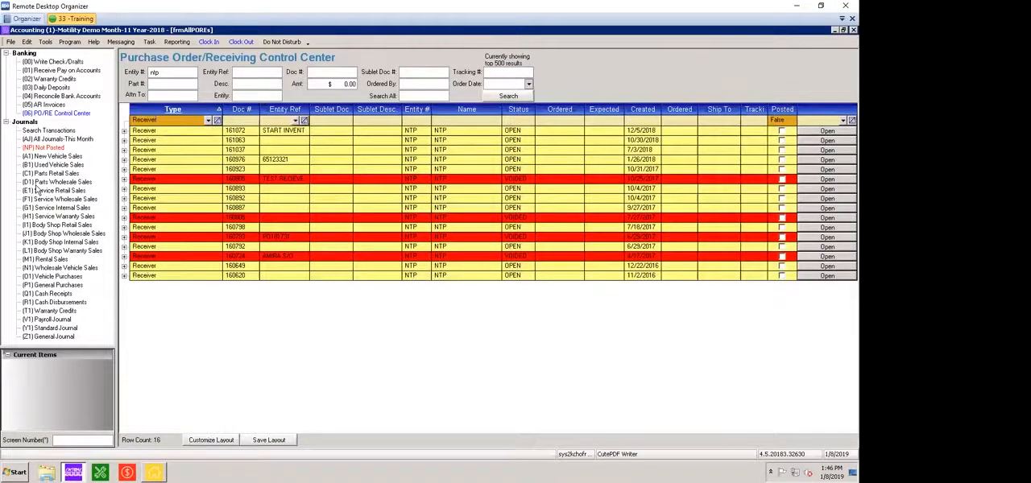
left_click(295, 120)
left_click(324, 160)
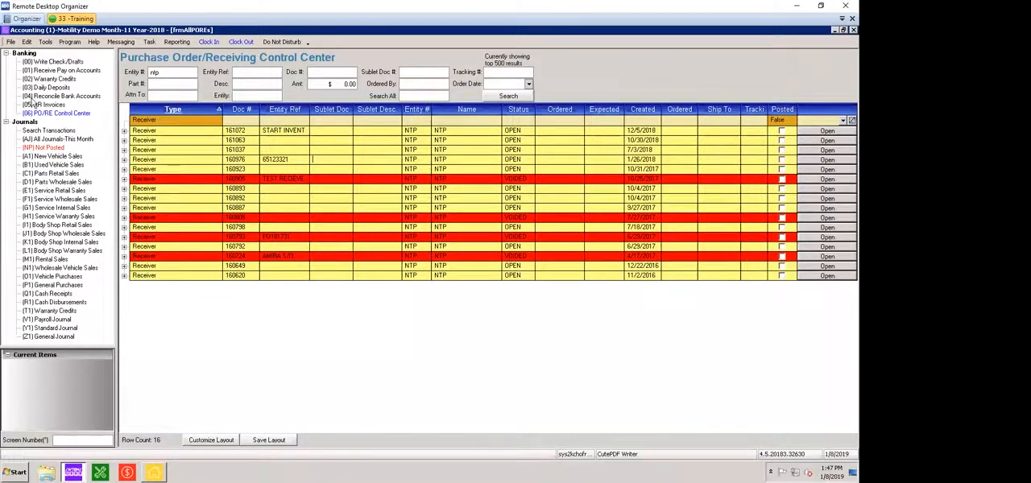
left_click(37, 112)
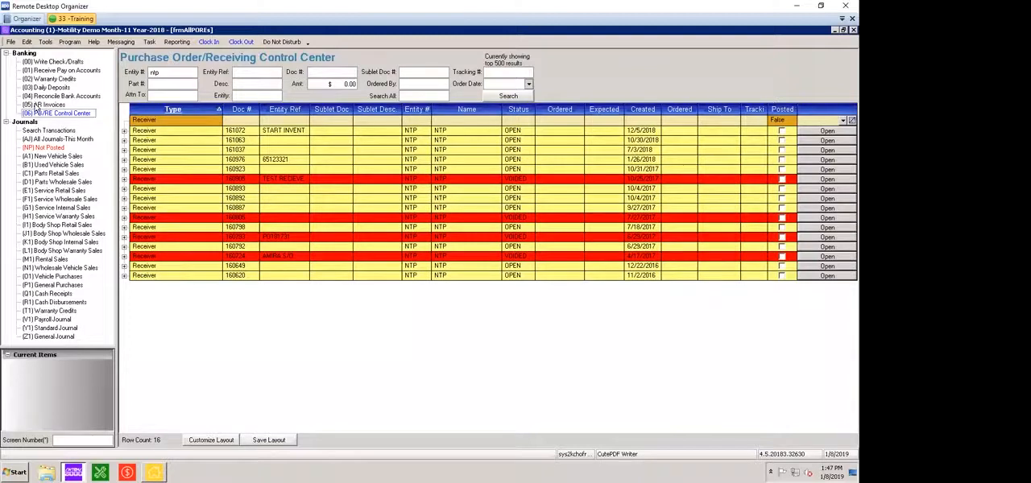